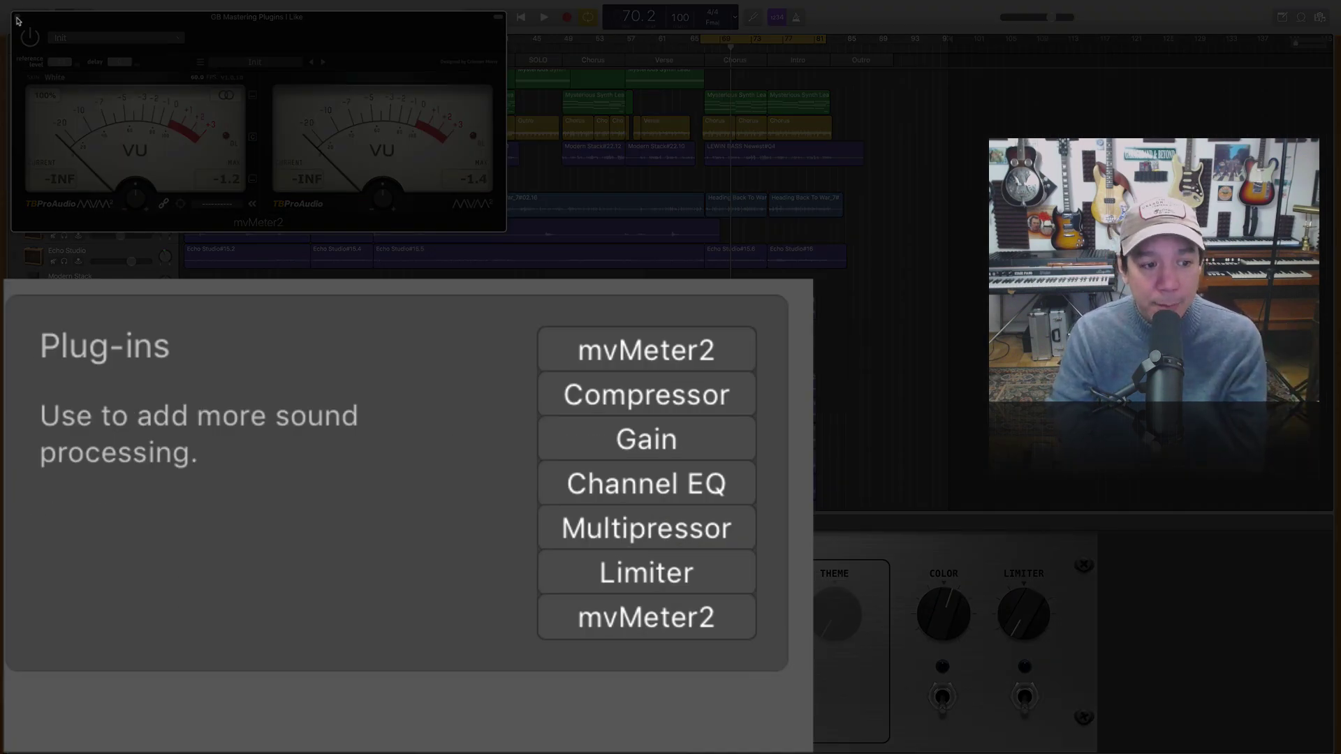
Step: Switch on the first mvMeter2 plug-in in the master track's chain and open its meter window
{"action": "left_click", "coordinate": [18, 19]}
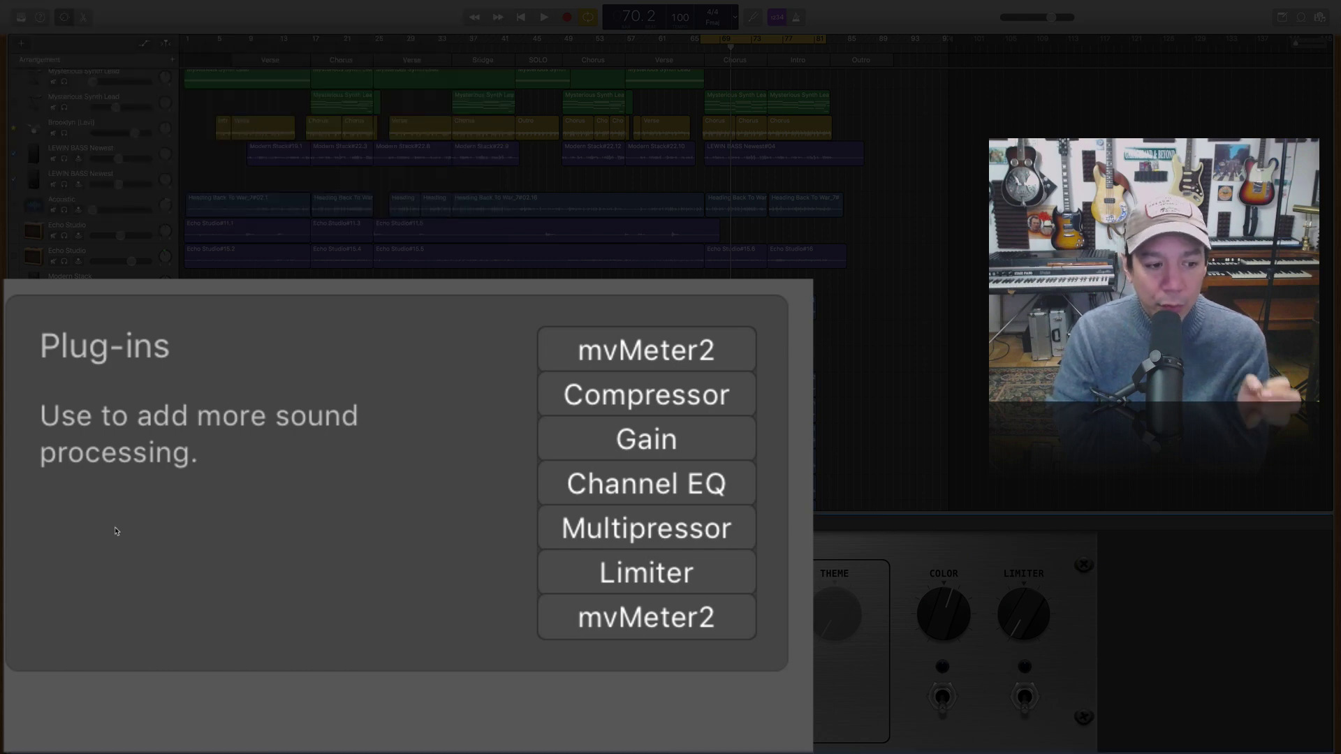
{"action": "mouse_move", "coordinate": [605, 366]}
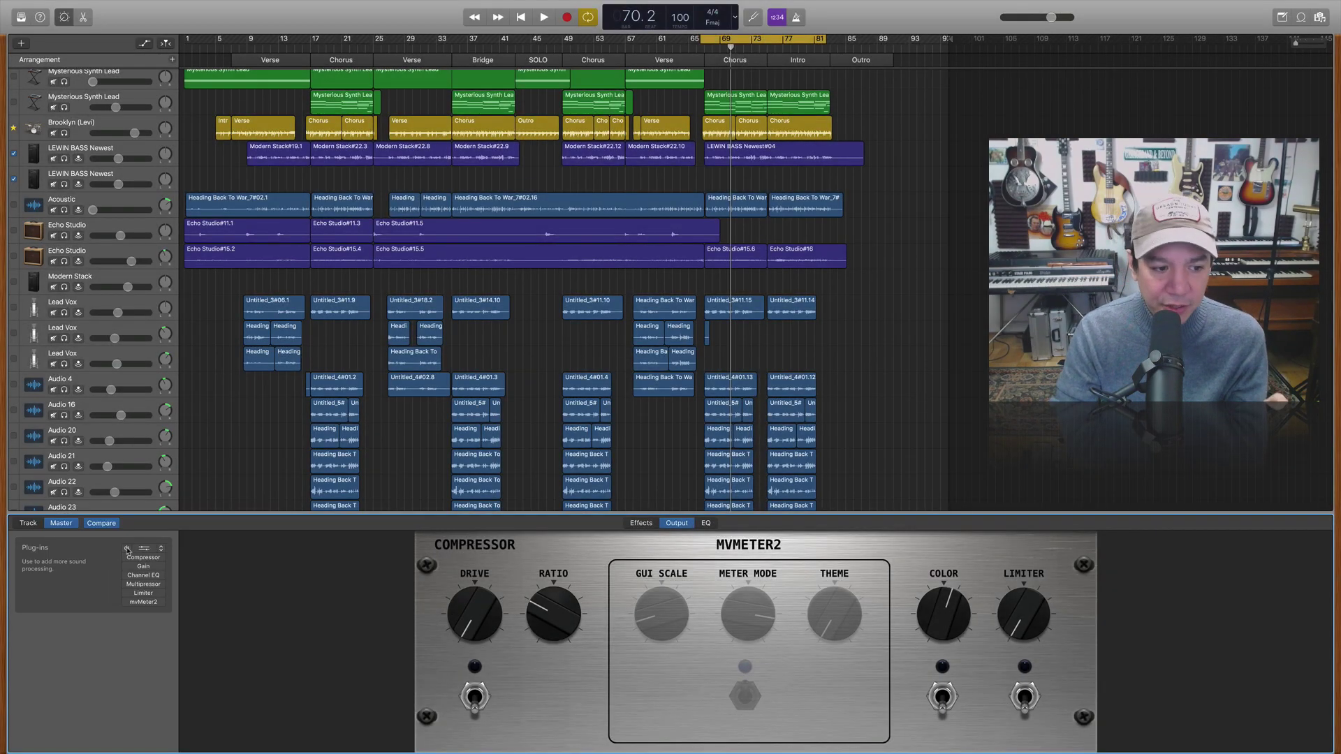
{"action": "left_click", "coordinate": [127, 549]}
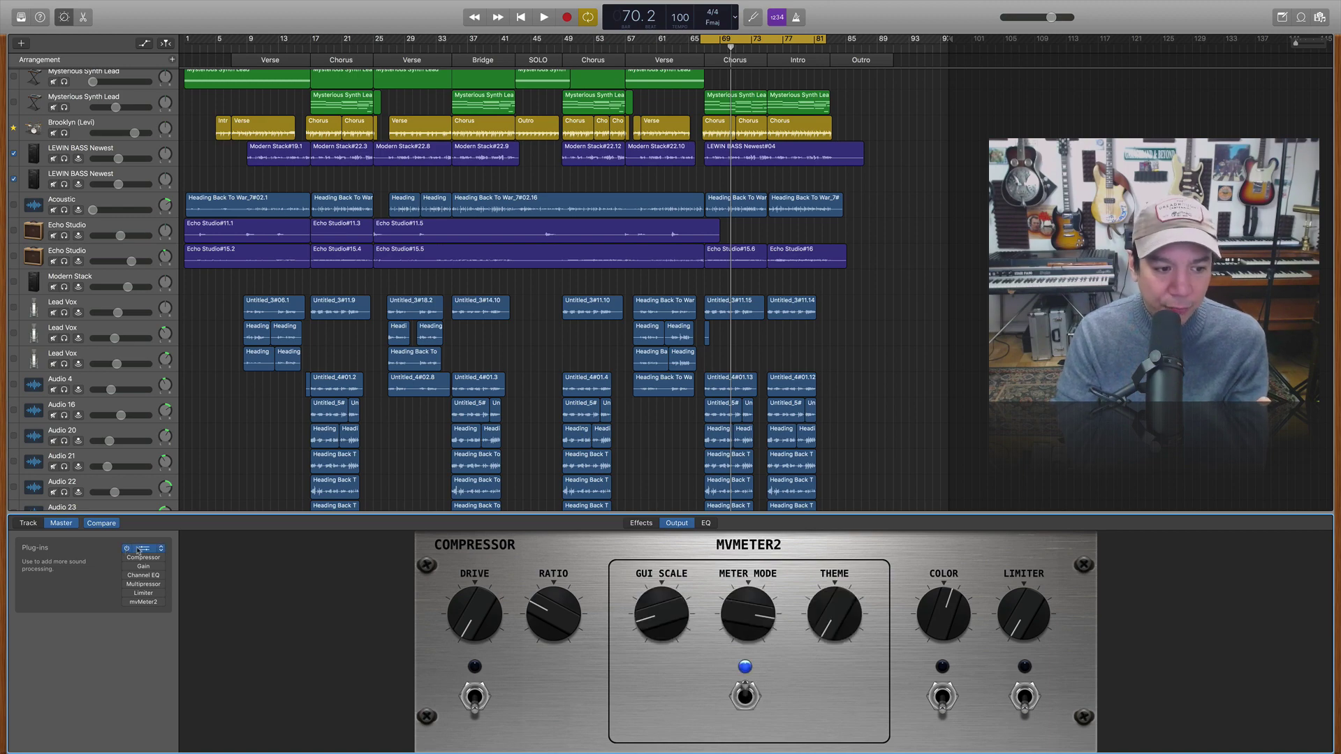
{"action": "left_click", "coordinate": [139, 551]}
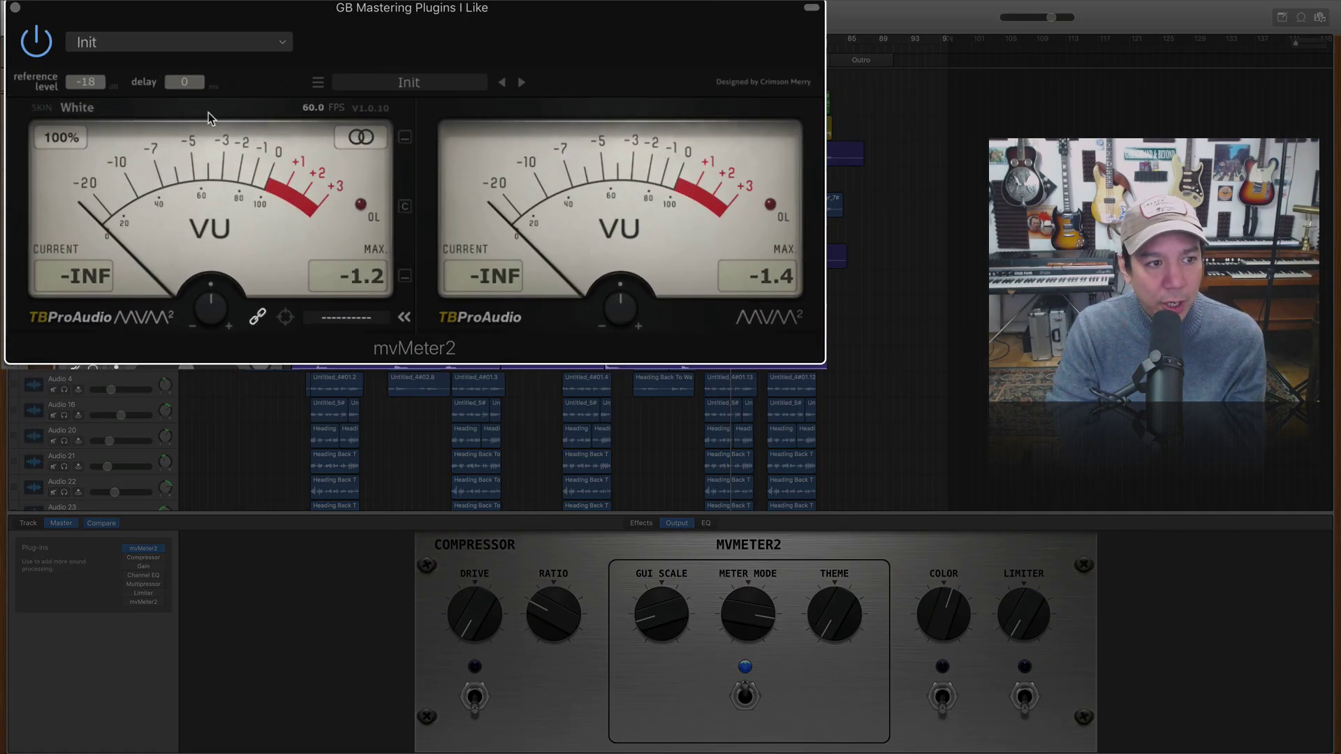
{"action": "mouse_move", "coordinate": [136, 200]}
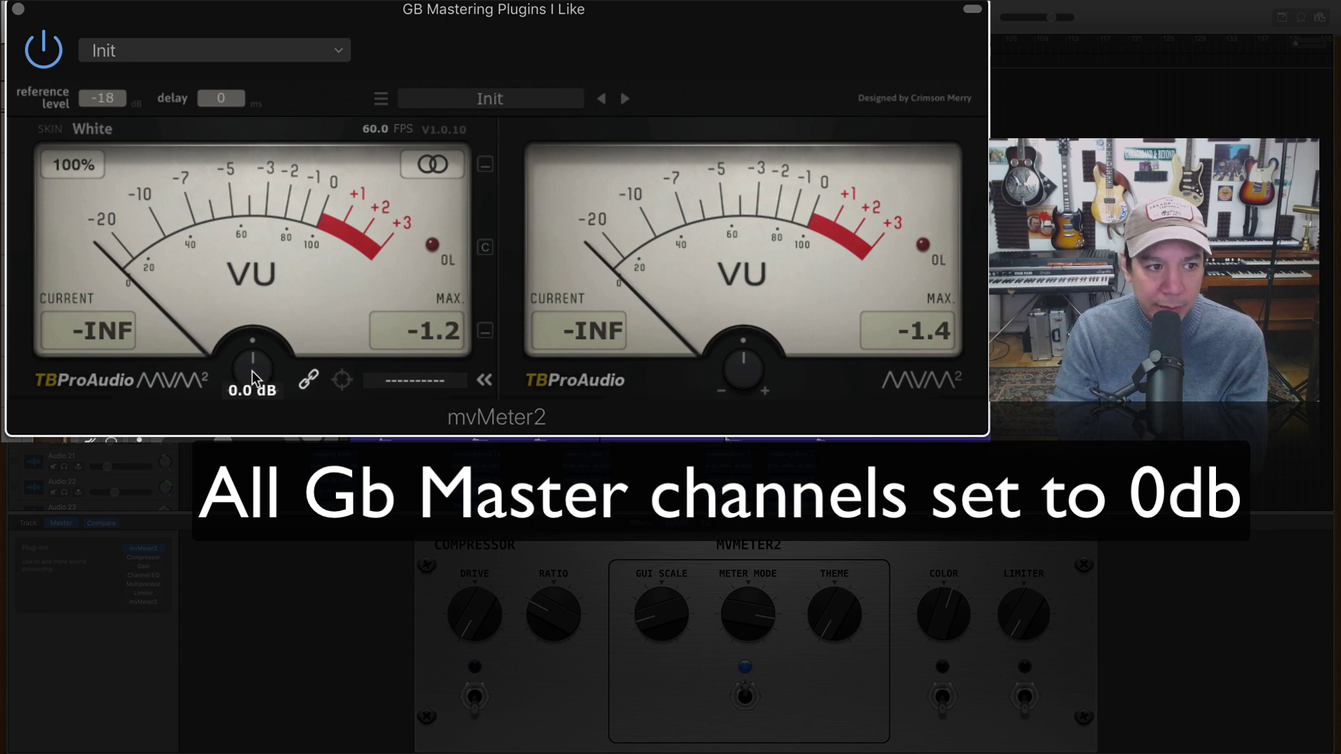
Step: Play the song and lower mvMeter2's linked channel gain below 0 dB to bring the VU needles out of the red
{"action": "mouse_move", "coordinate": [253, 371]}
{"action": "left_mouse_down"}
{"action": "mouse_move", "coordinate": [248, 401]}
{"action": "mouse_move", "coordinate": [240, 371]}
{"action": "left_mouse_up"}
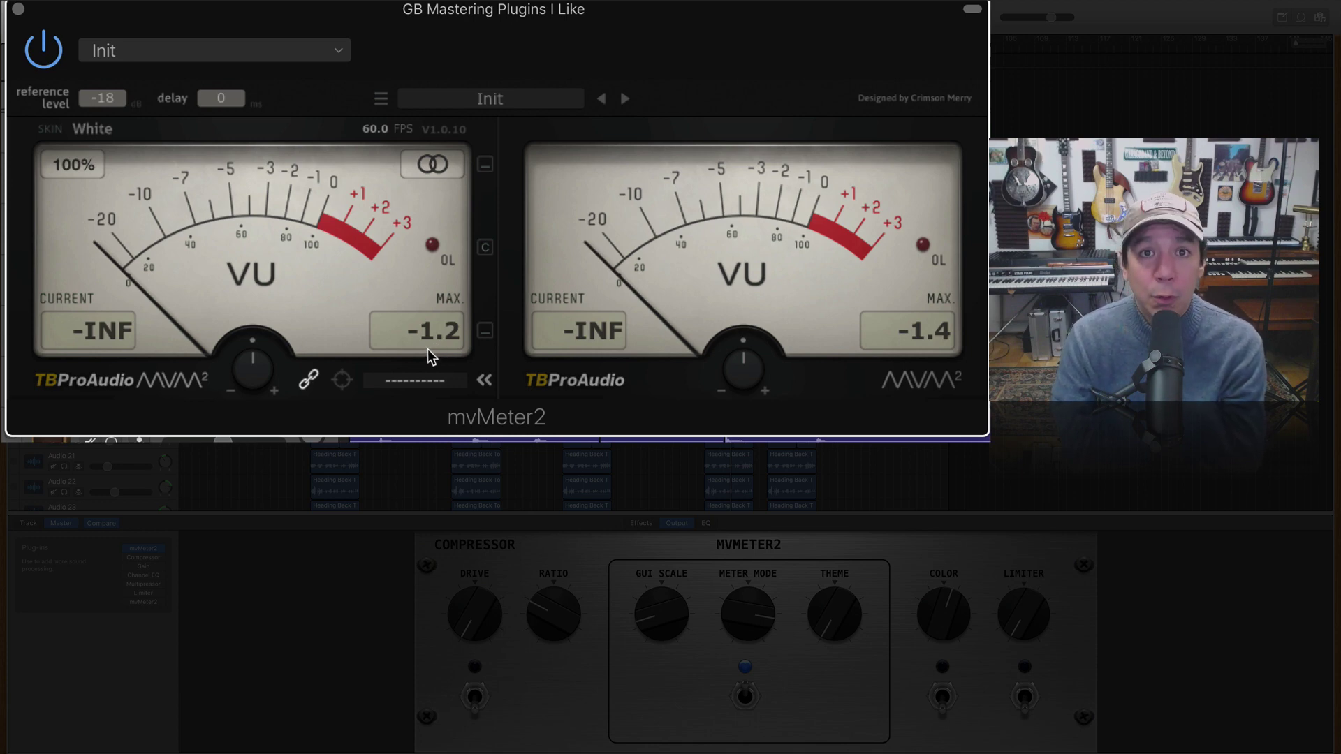
{"action": "key", "text": "space"}
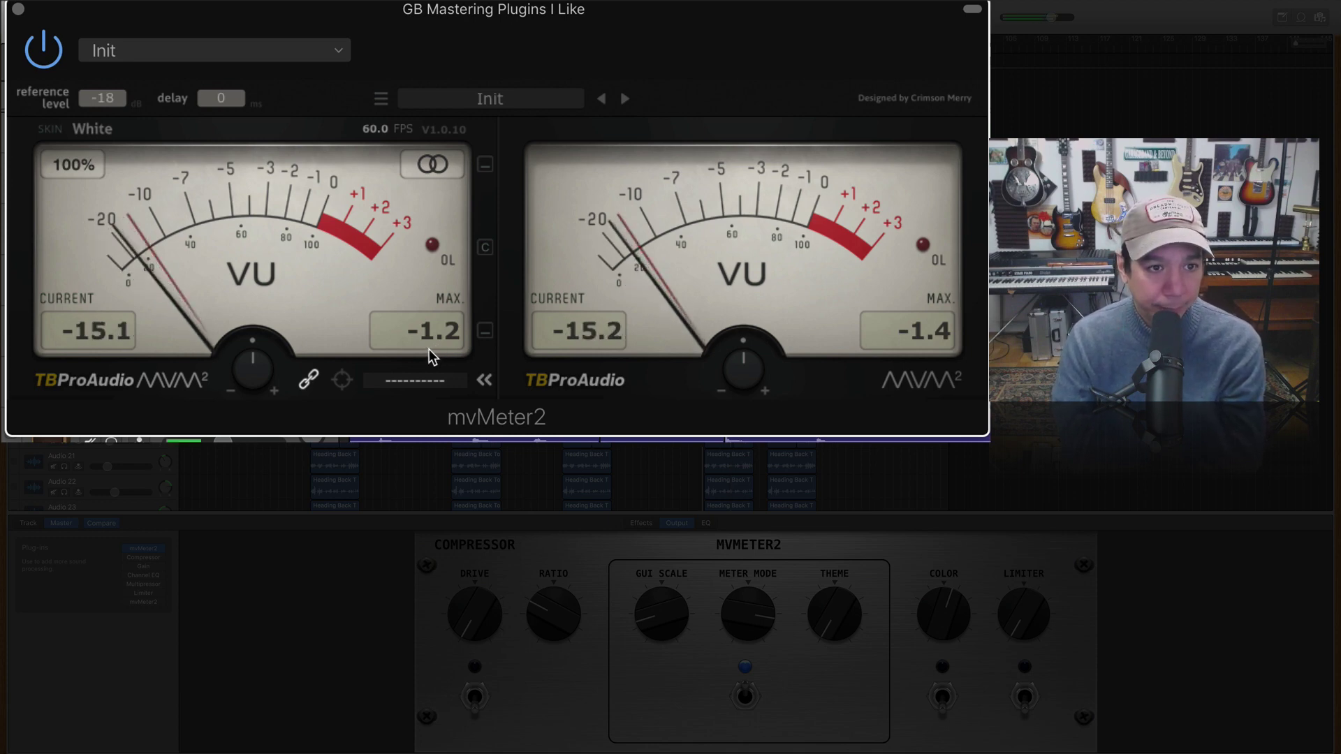
{"action": "mouse_move", "coordinate": [253, 350]}
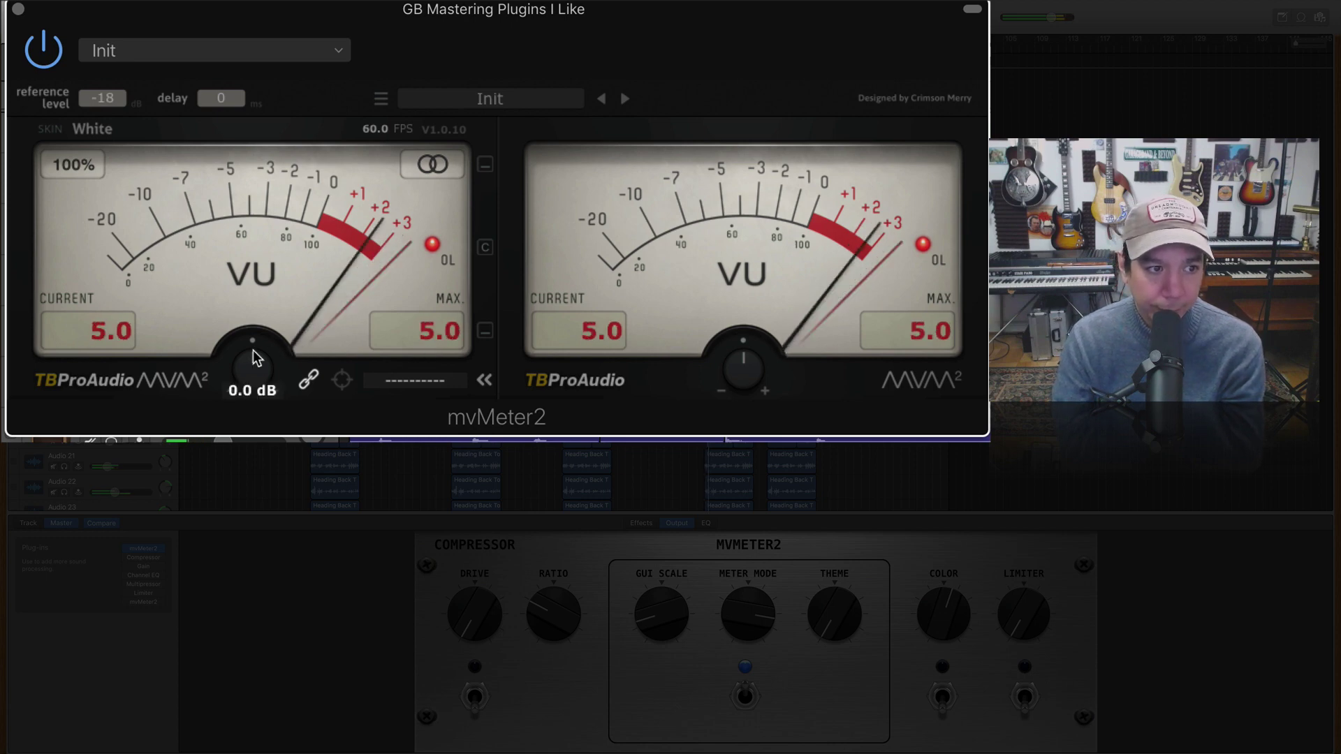
{"action": "left_click_drag", "start_coordinate": [255, 362], "coordinate": [250, 398]}
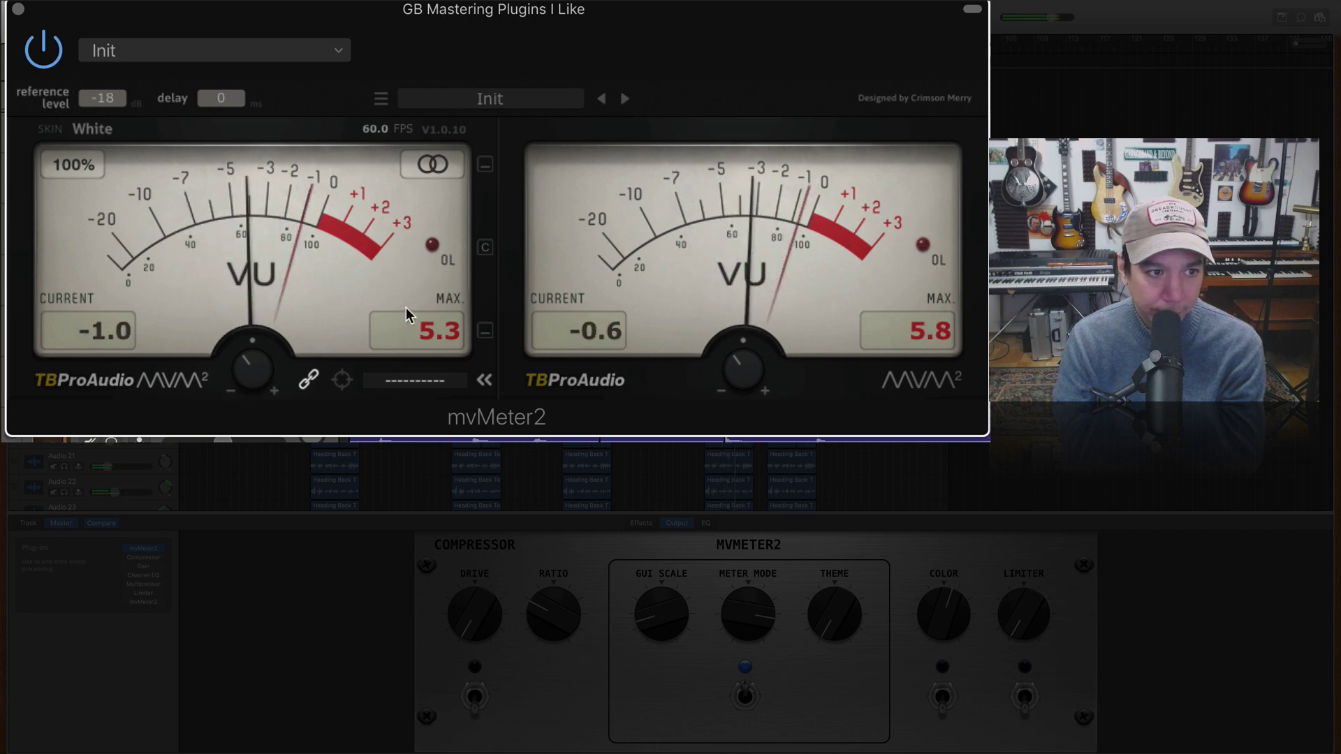
Step: Reset mvMeter2's maximum reading, replay the section to check the VU levels, and close the meter
{"action": "left_click", "coordinate": [428, 331]}
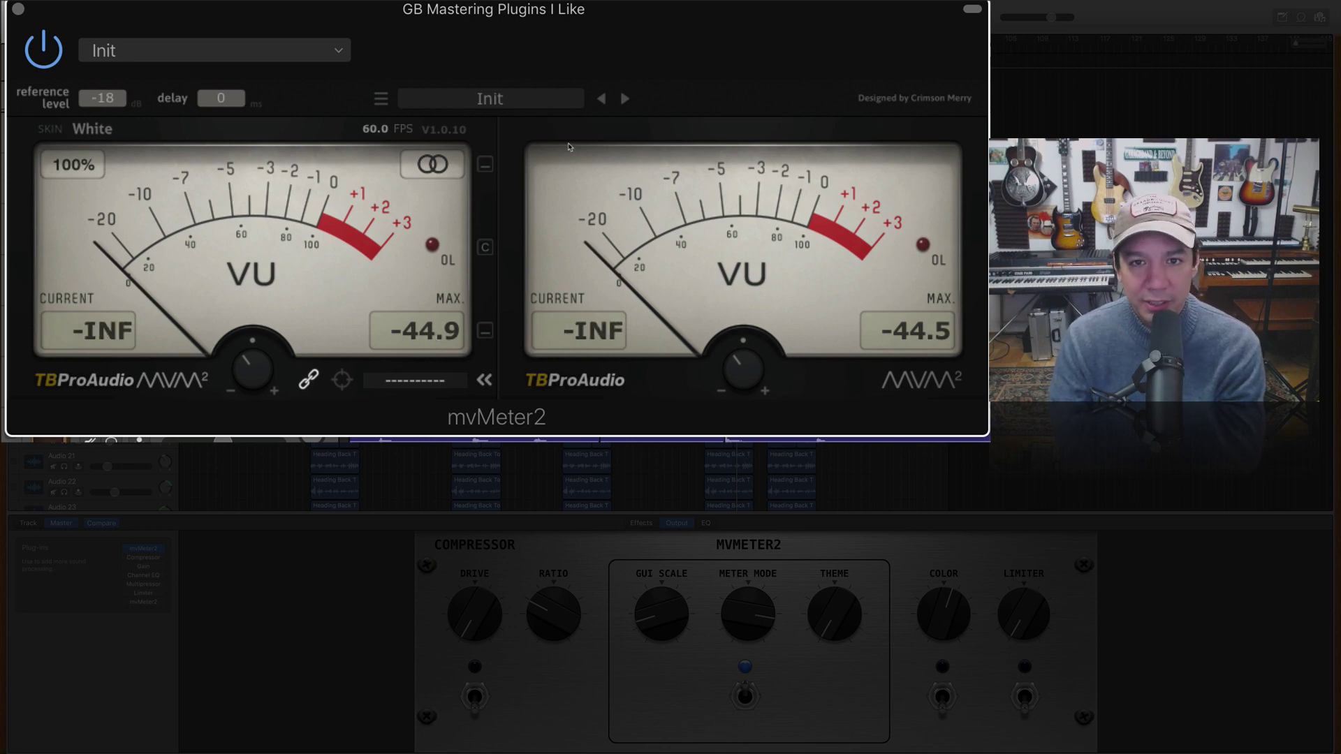
{"action": "key", "text": "space"}
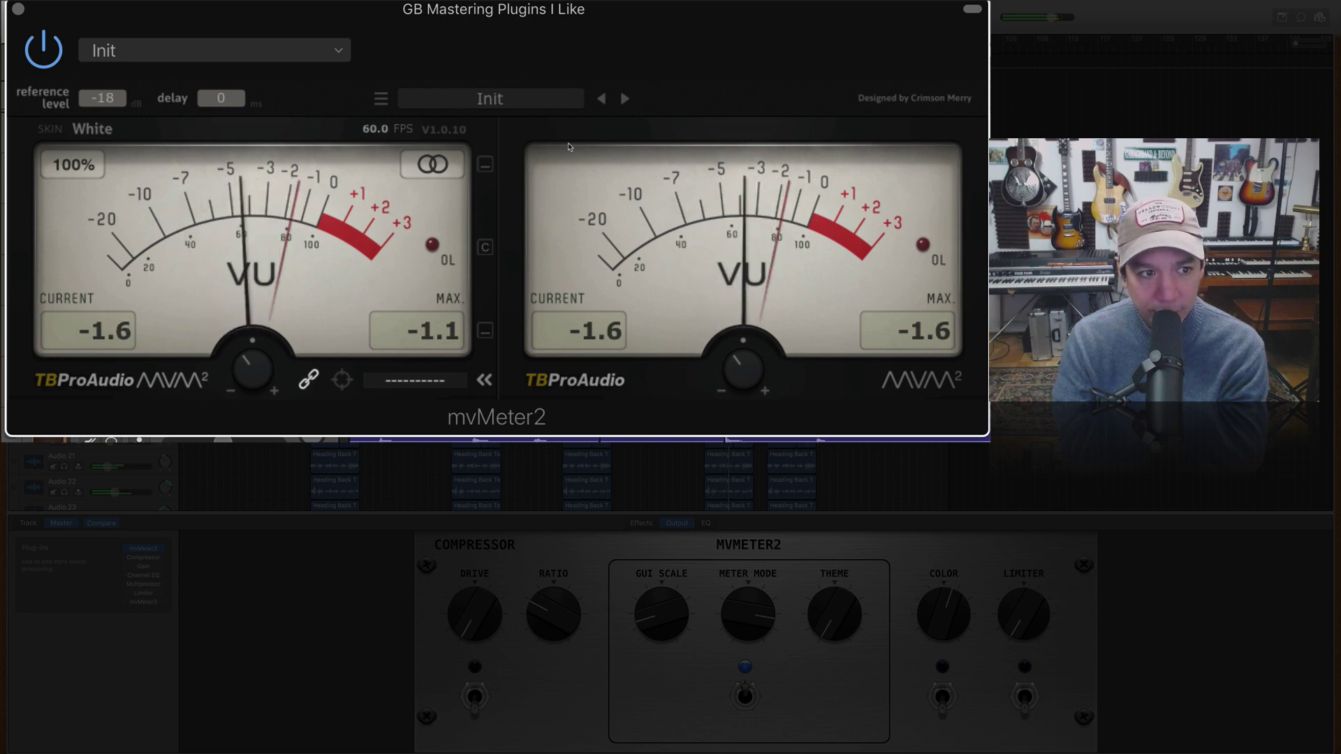
{"action": "key", "text": "space"}
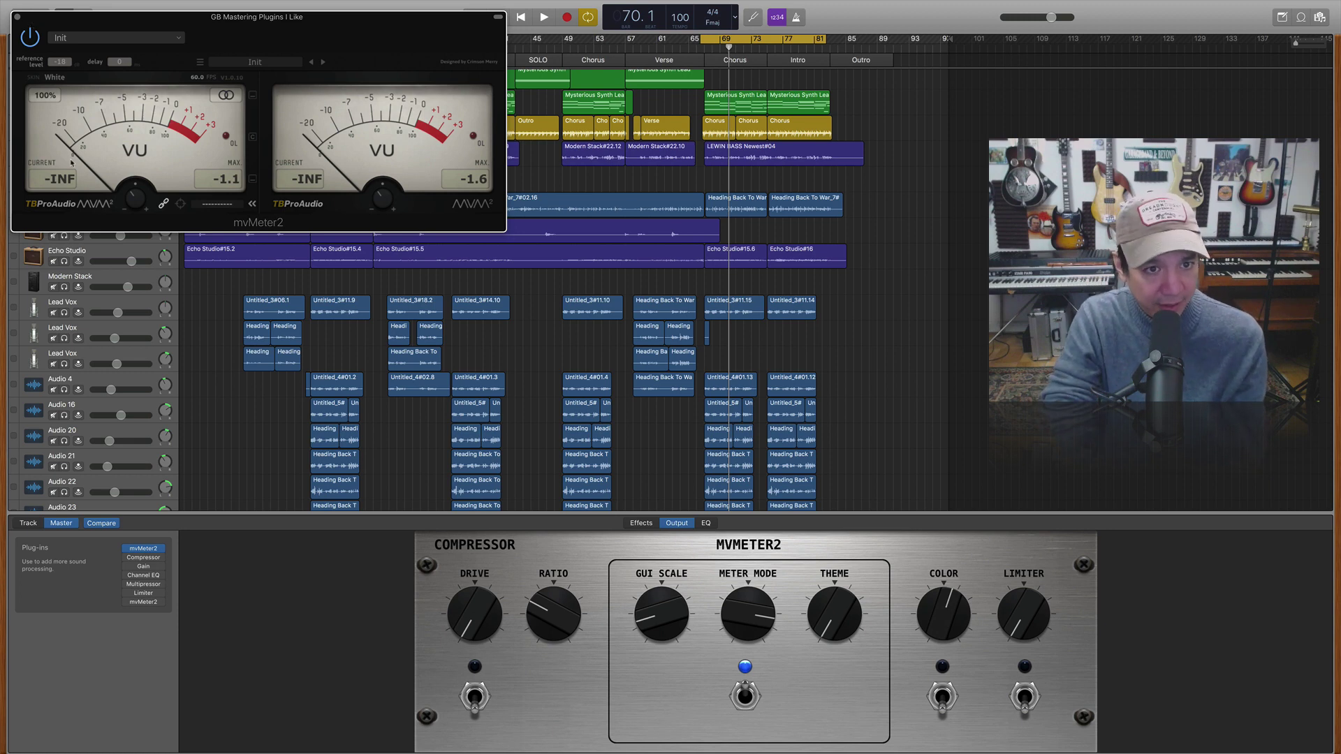
{"action": "left_click", "coordinate": [17, 18]}
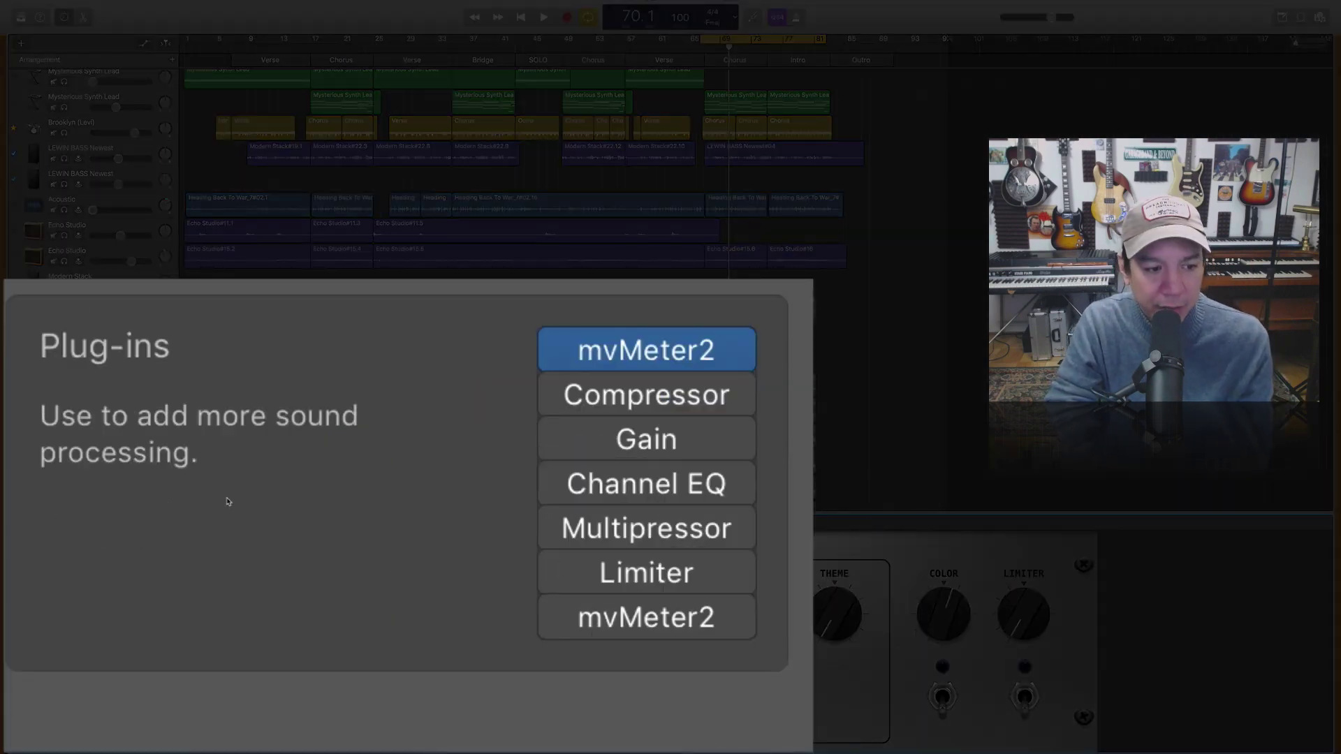
Step: Switch on the Compressor plug-in, open its settings and keep the Type R Light preset from Compressor Tools
{"action": "mouse_move", "coordinate": [650, 412]}
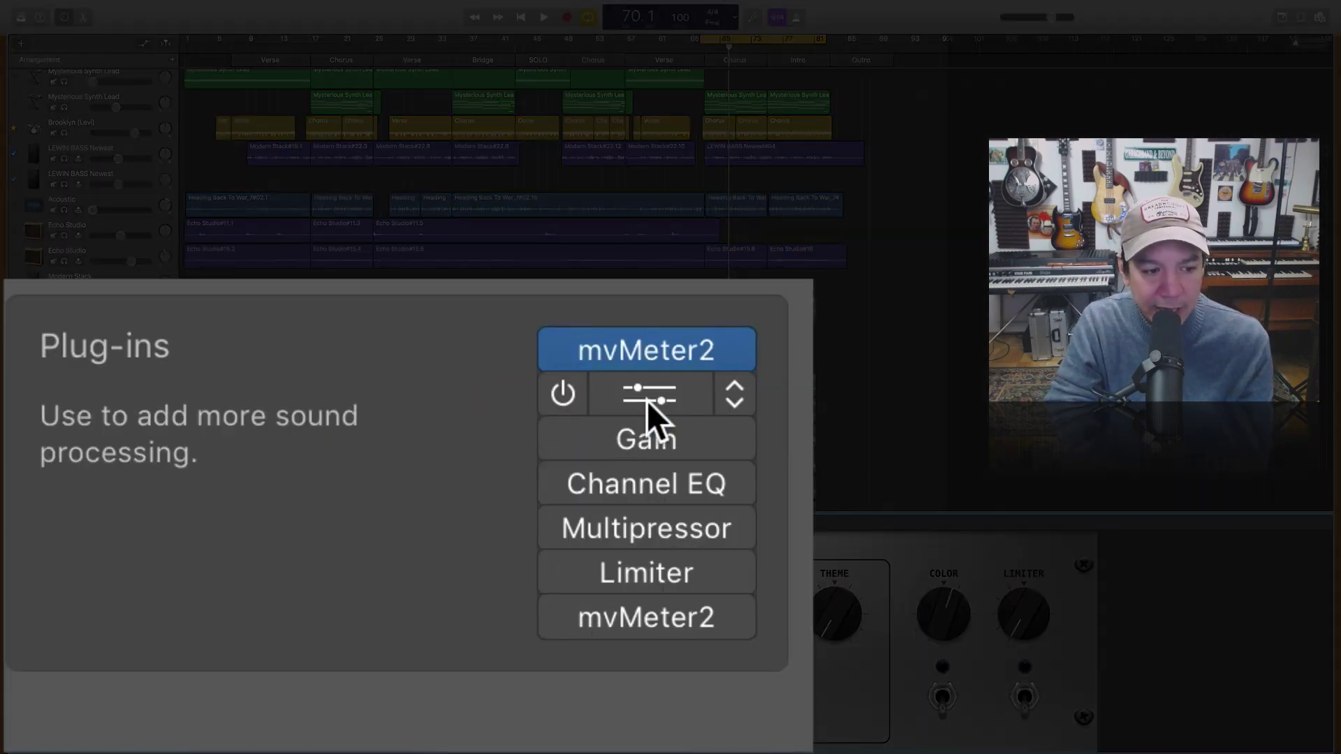
{"action": "left_click", "coordinate": [561, 392]}
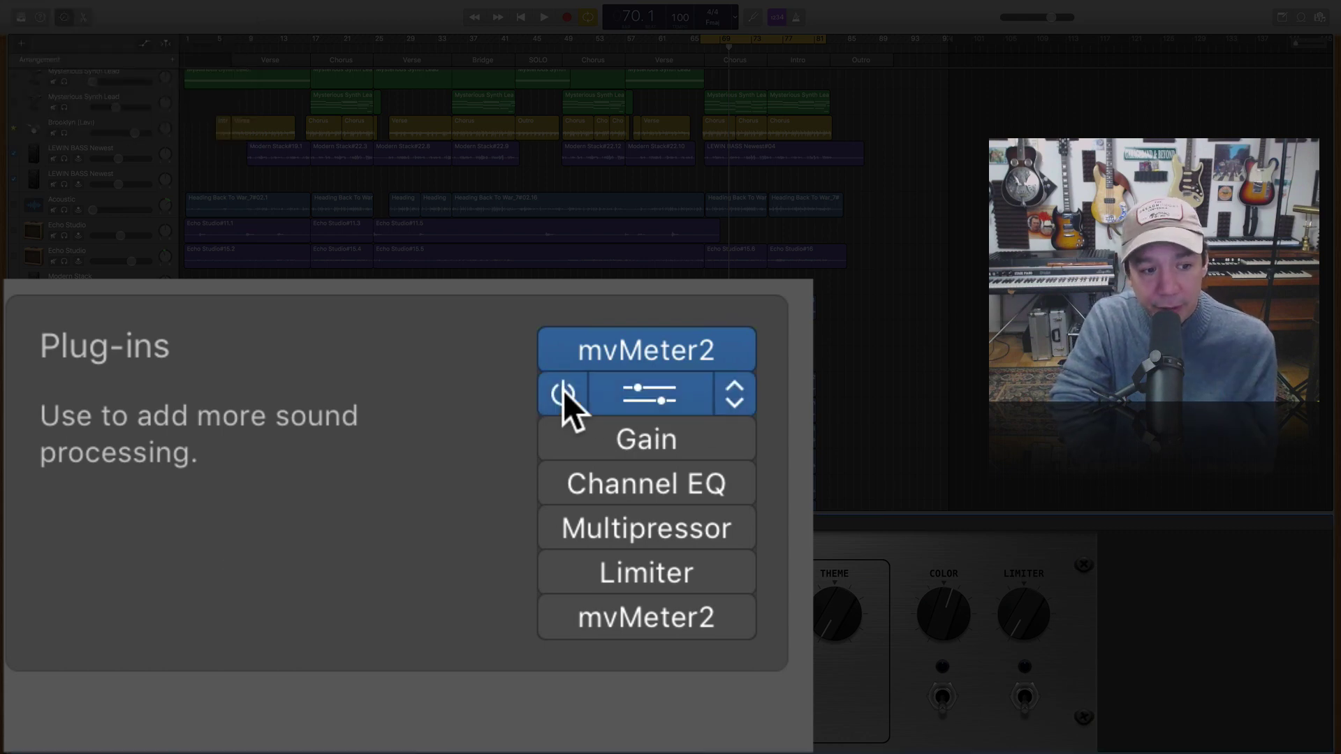
{"action": "left_click", "coordinate": [629, 395]}
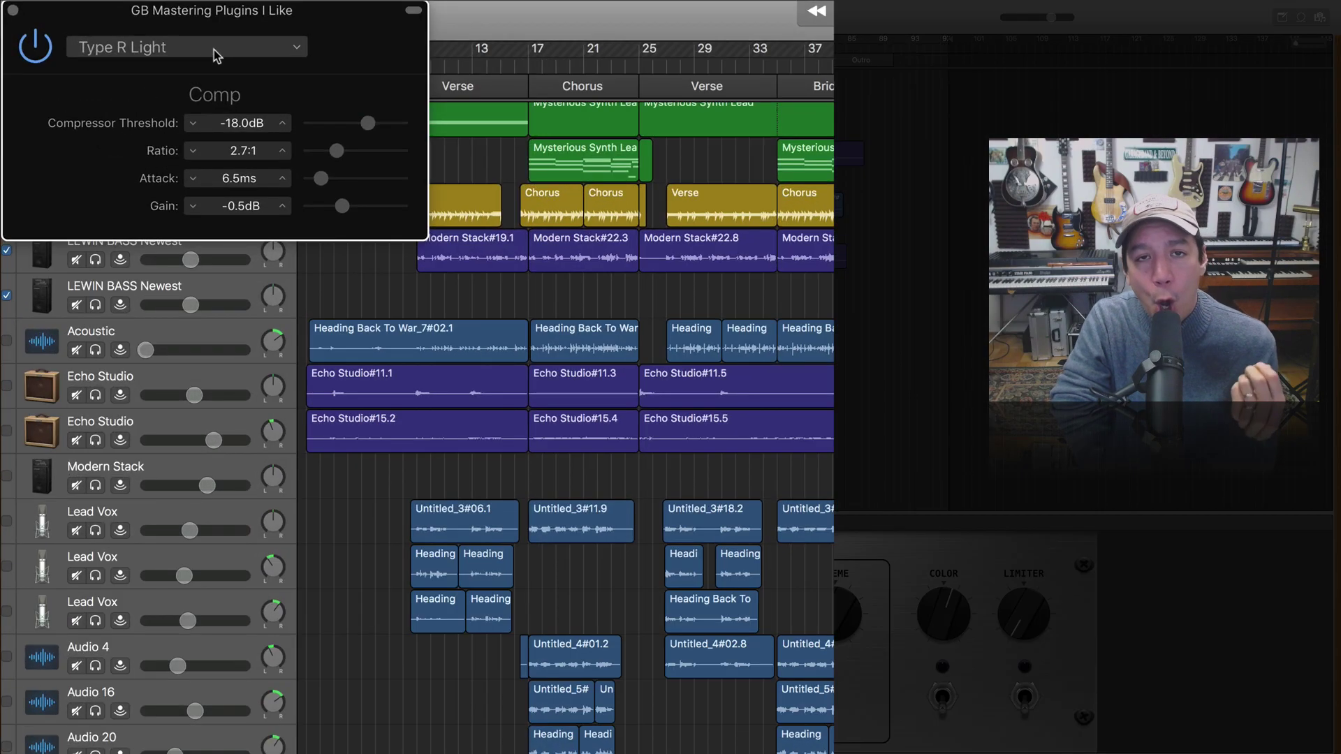
{"action": "left_click", "coordinate": [215, 53]}
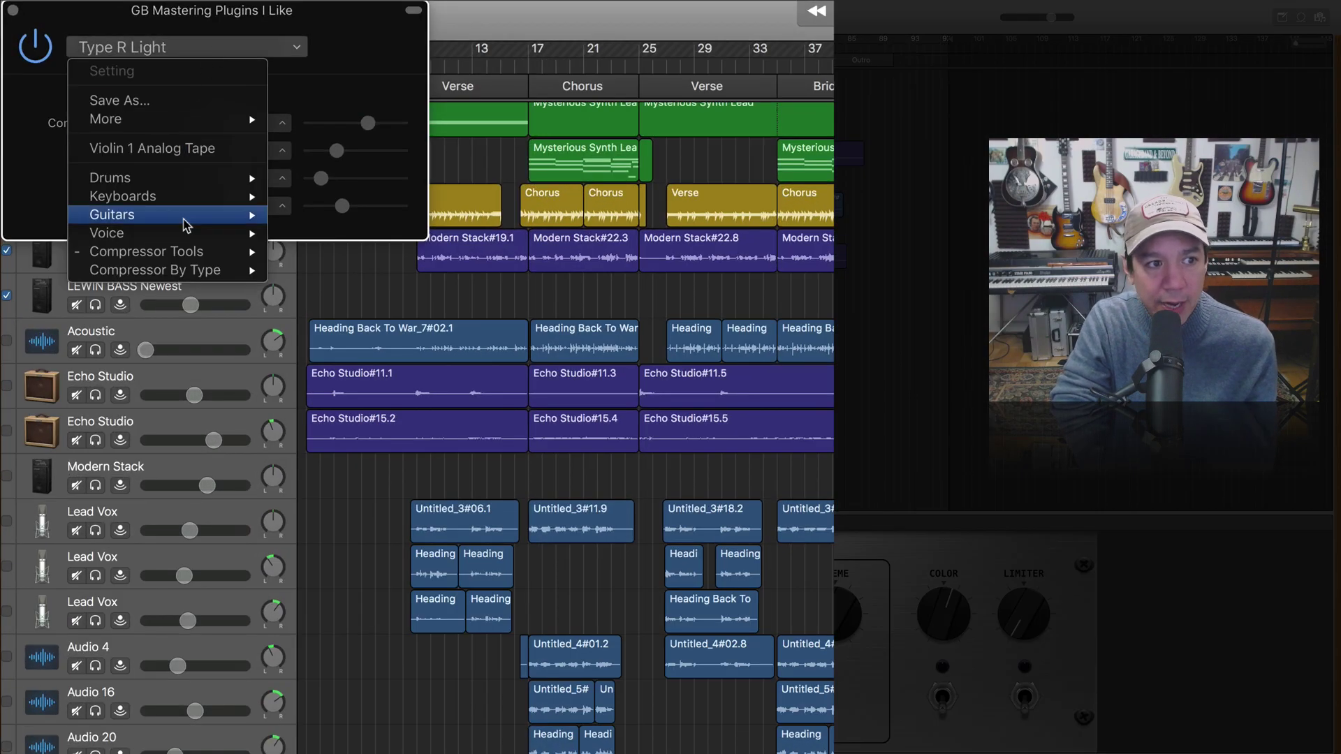
{"action": "mouse_move", "coordinate": [199, 256]}
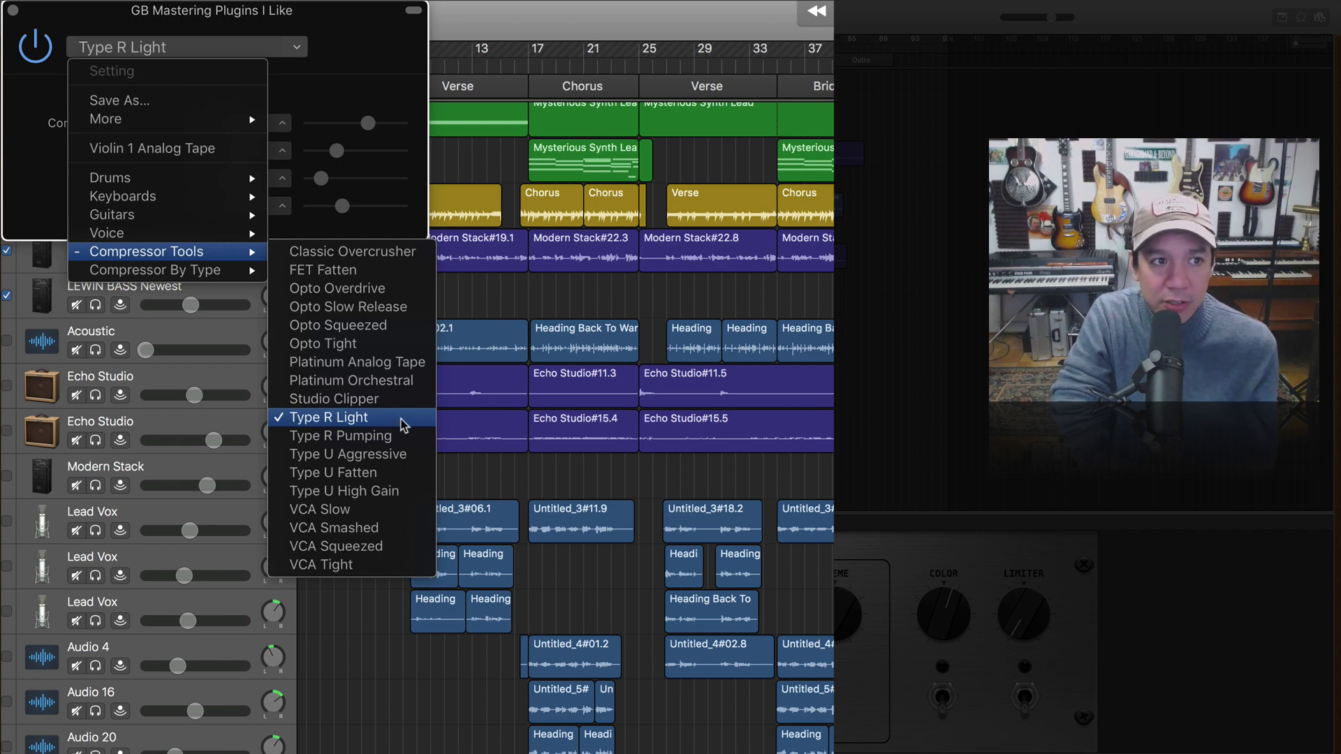
{"action": "left_click", "coordinate": [354, 22]}
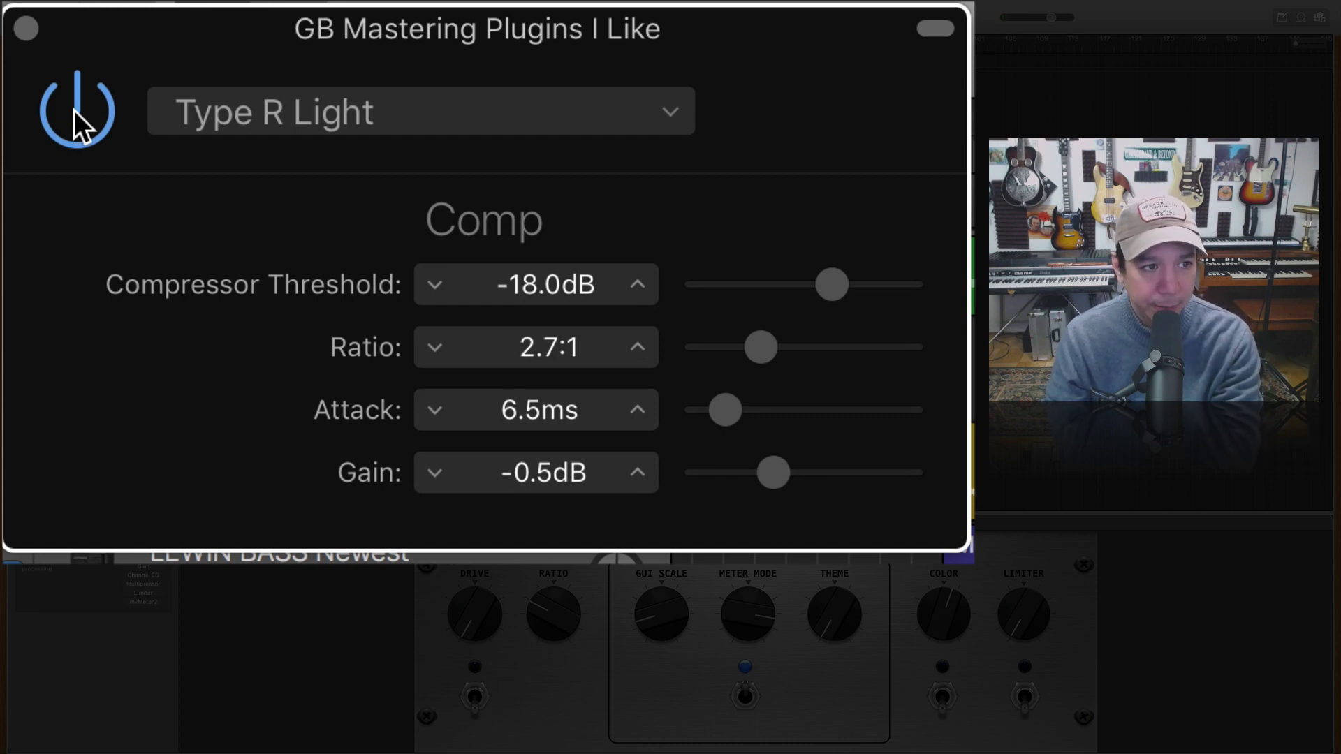
Step: Lower the Compressor's gain to -3.0 dB during playback, comparing the level with the plug-in bypassed and active
{"action": "left_click", "coordinate": [74, 111]}
{"action": "left_click_drag", "start_coordinate": [433, 470], "coordinate": [440, 478]}
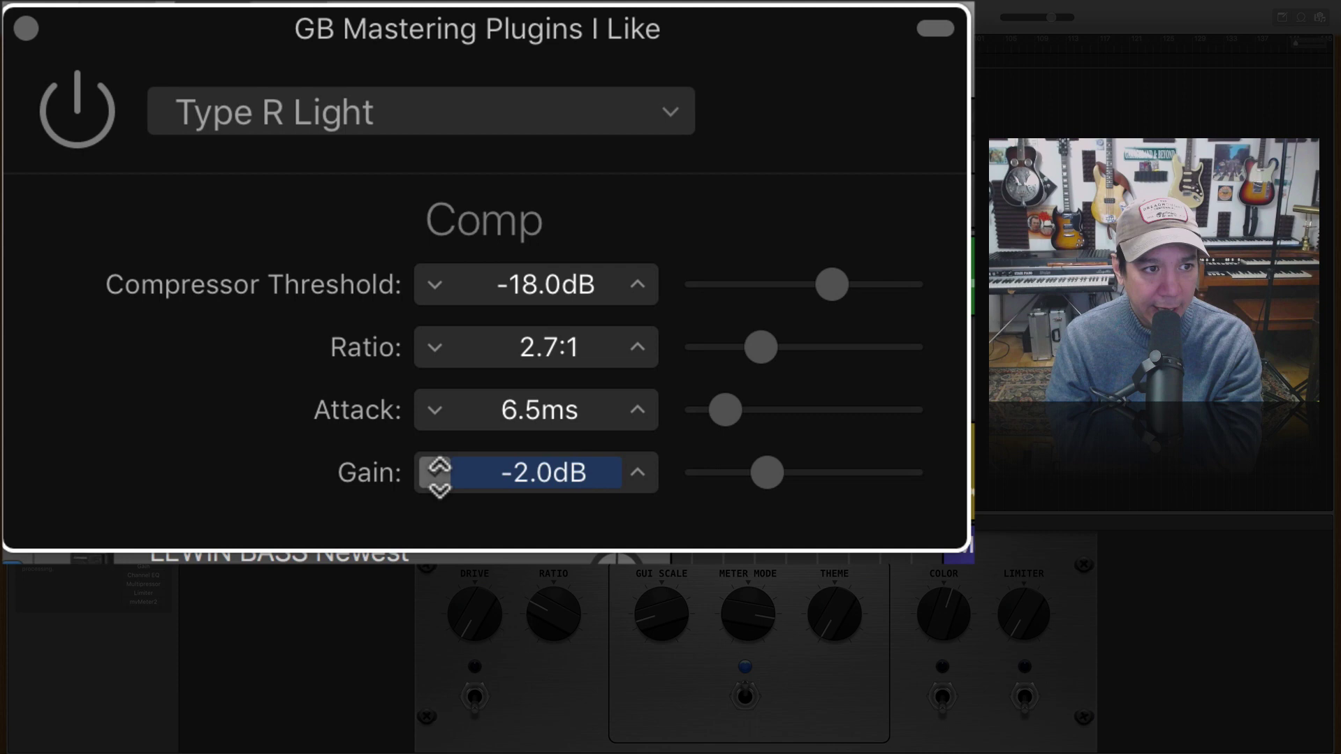
{"action": "left_click", "coordinate": [78, 98]}
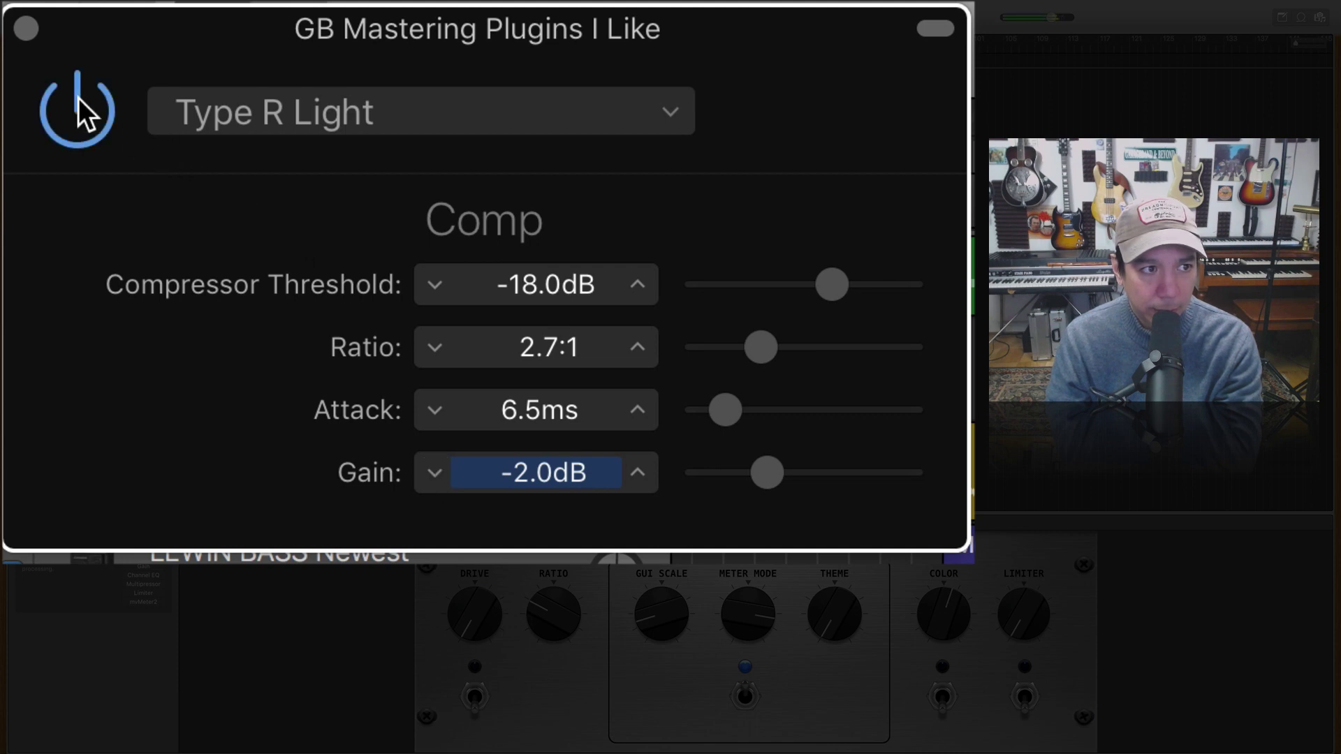
{"action": "left_click", "coordinate": [79, 98]}
{"action": "left_click", "coordinate": [78, 98]}
{"action": "left_click", "coordinate": [434, 472]}
{"action": "left_click", "coordinate": [78, 124]}
{"action": "left_click", "coordinate": [79, 124]}
{"action": "left_click", "coordinate": [419, 474]}
{"action": "left_click", "coordinate": [45, 102]}
{"action": "left_click", "coordinate": [99, 112]}
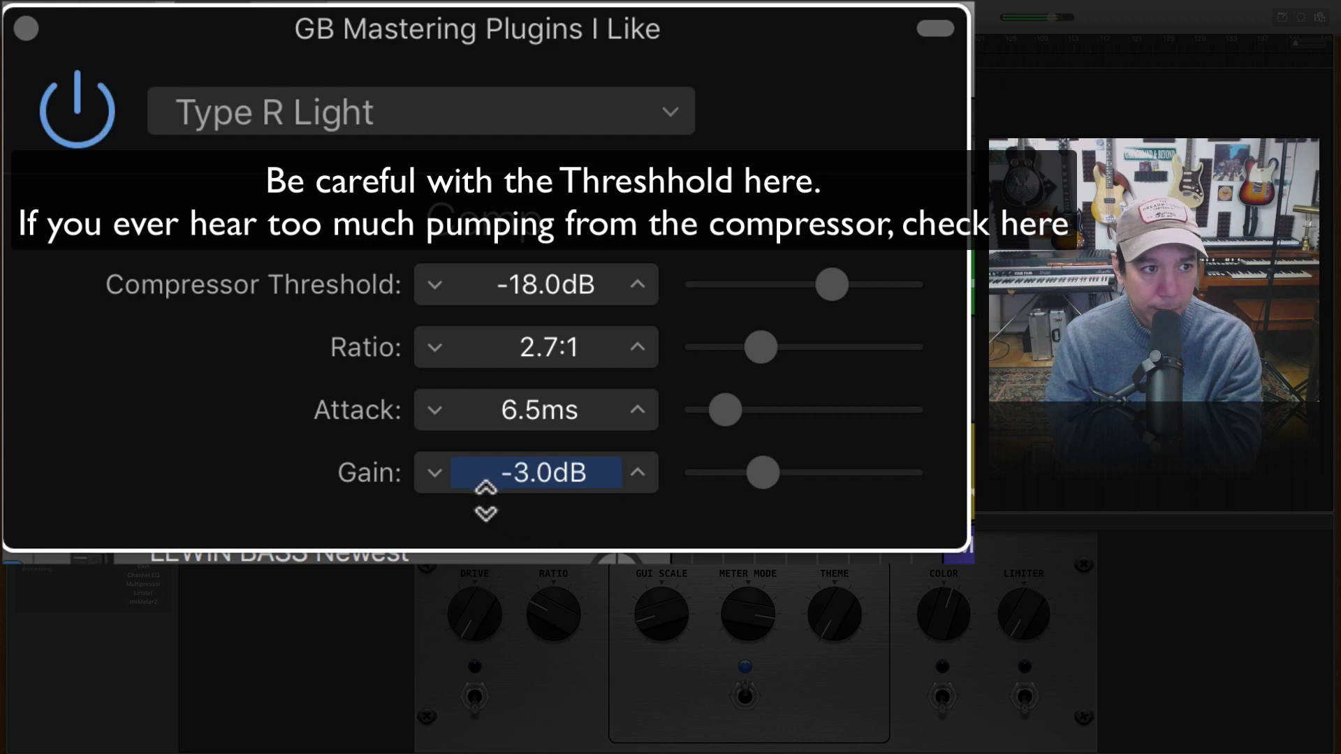
Step: Fine-tune the Compressor's gain to -3.5 dB by comparing with bypass, and close its settings
{"action": "left_click", "coordinate": [434, 473]}
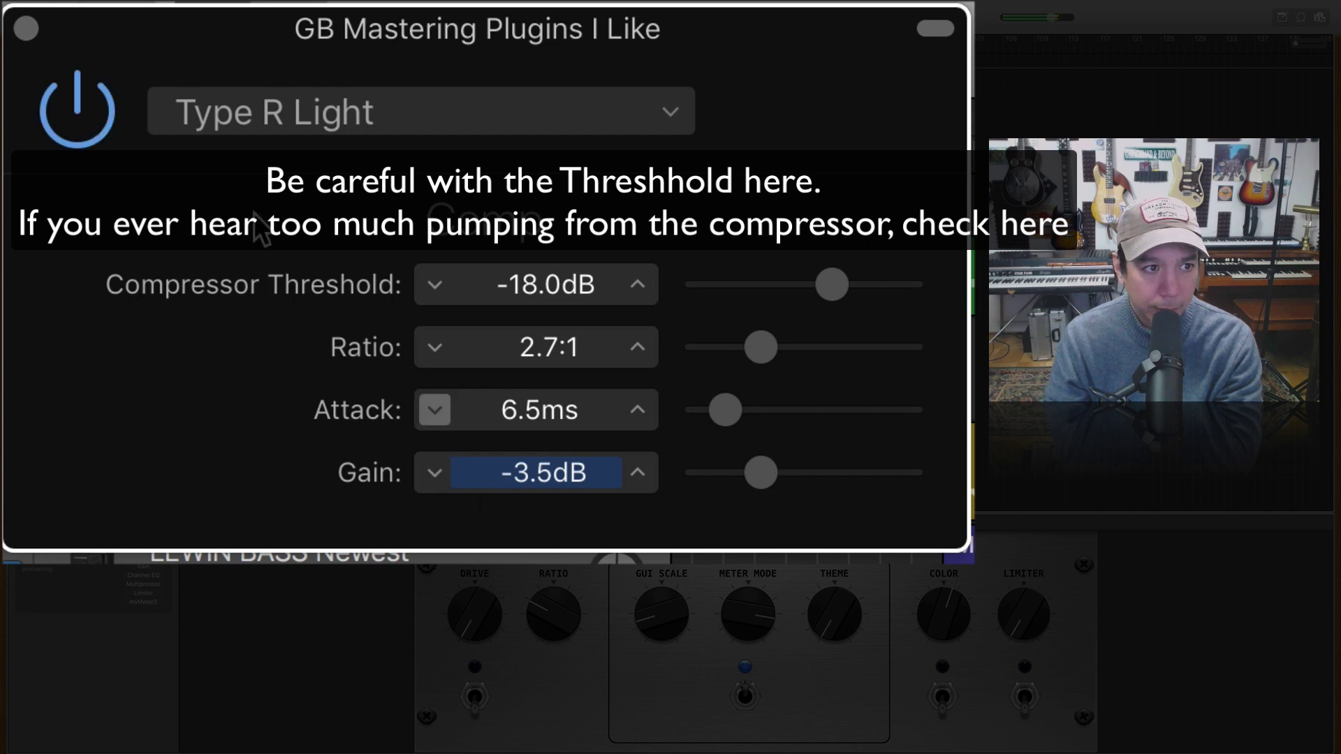
{"action": "left_click", "coordinate": [65, 80]}
{"action": "left_click", "coordinate": [65, 81]}
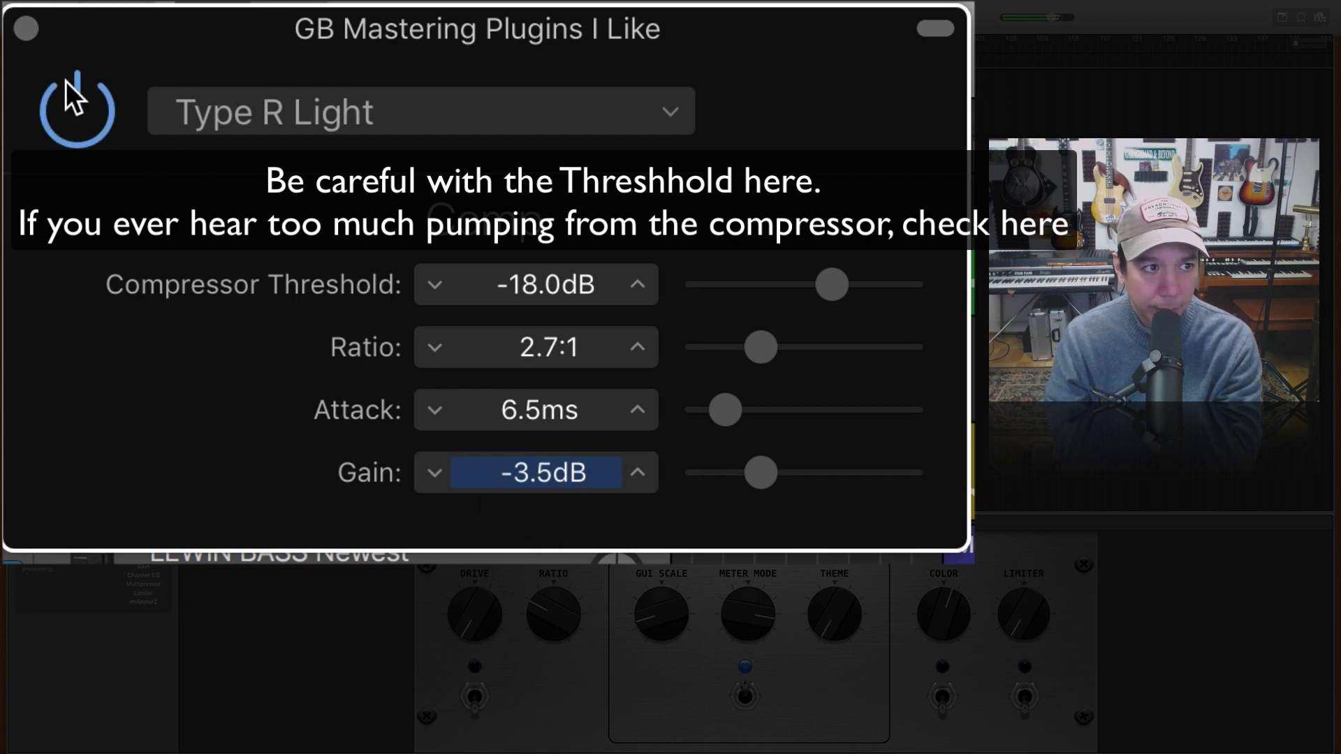
{"action": "left_click", "coordinate": [434, 473]}
{"action": "left_click", "coordinate": [96, 103]}
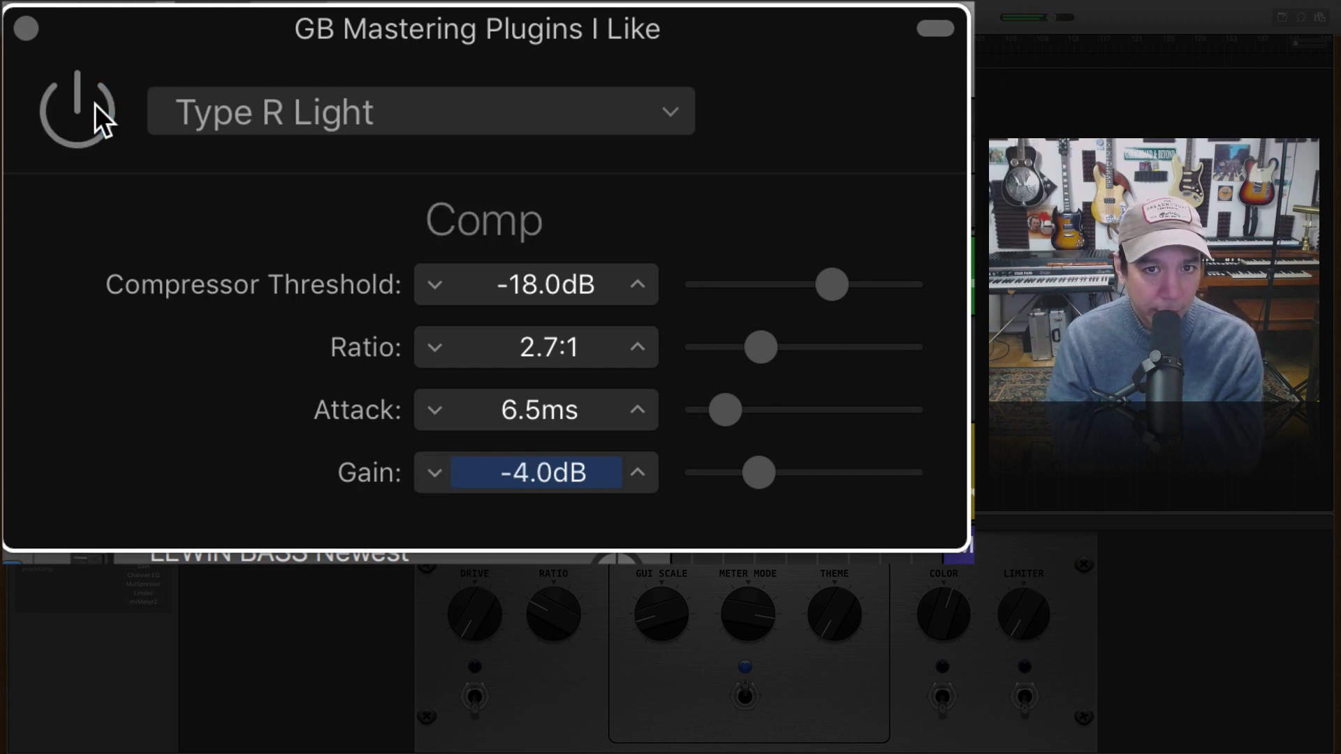
{"action": "left_click", "coordinate": [95, 103]}
{"action": "left_click", "coordinate": [95, 104]}
{"action": "left_click", "coordinate": [636, 472]}
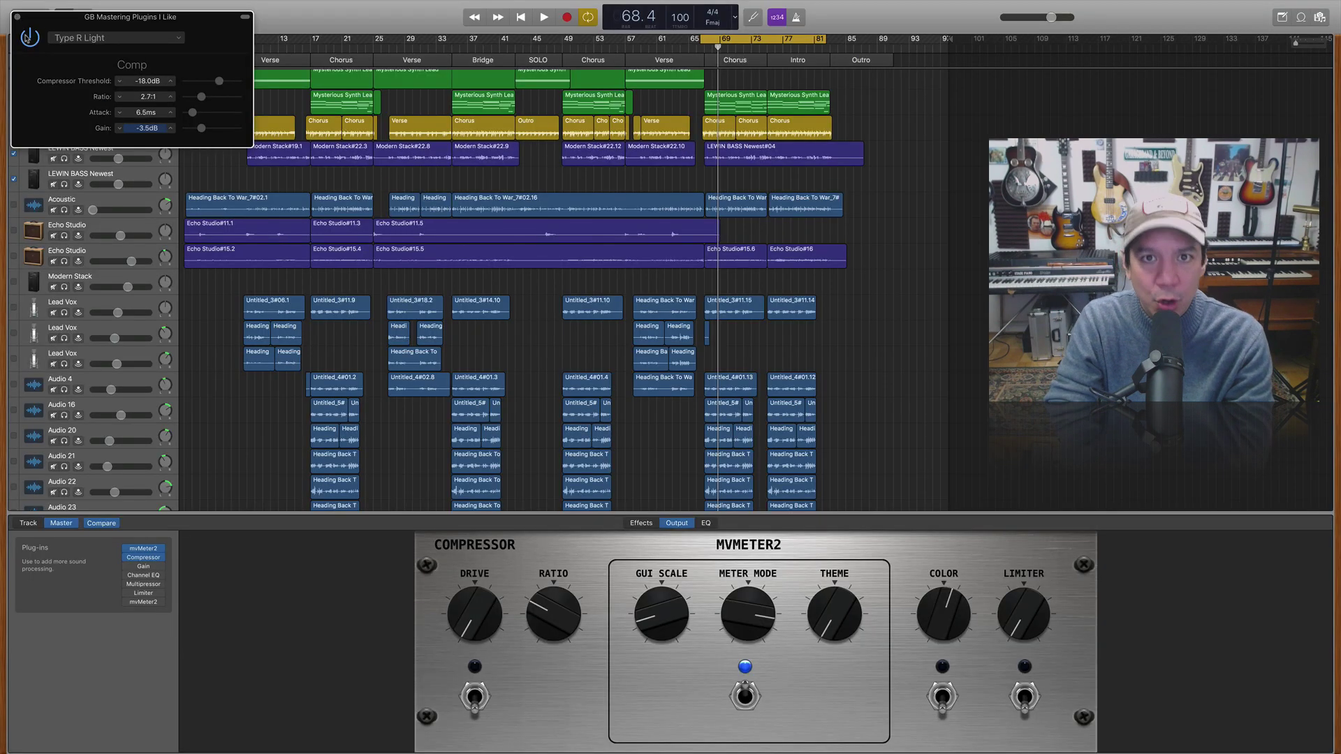
{"action": "left_click", "coordinate": [18, 16]}
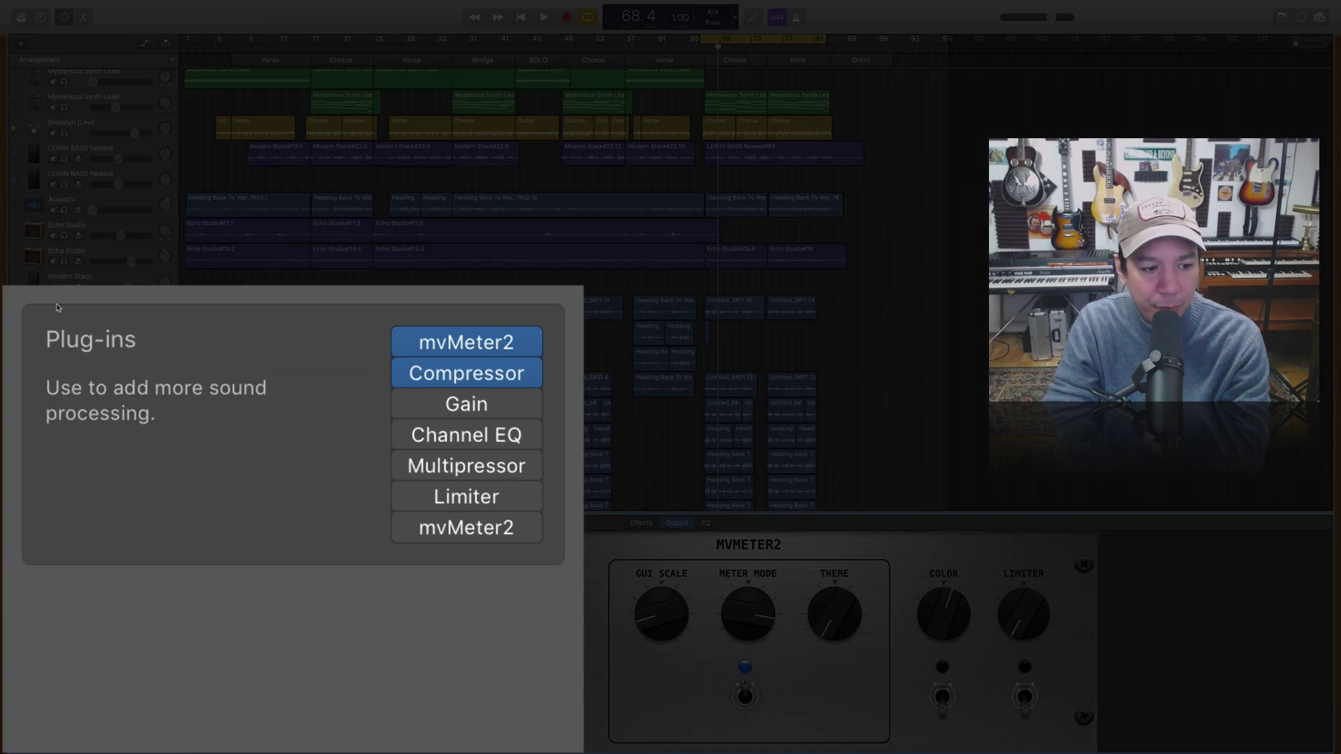
Step: Switch on the Gain and Channel EQ plug-ins in the master chain and open their settings
{"action": "left_click", "coordinate": [409, 402]}
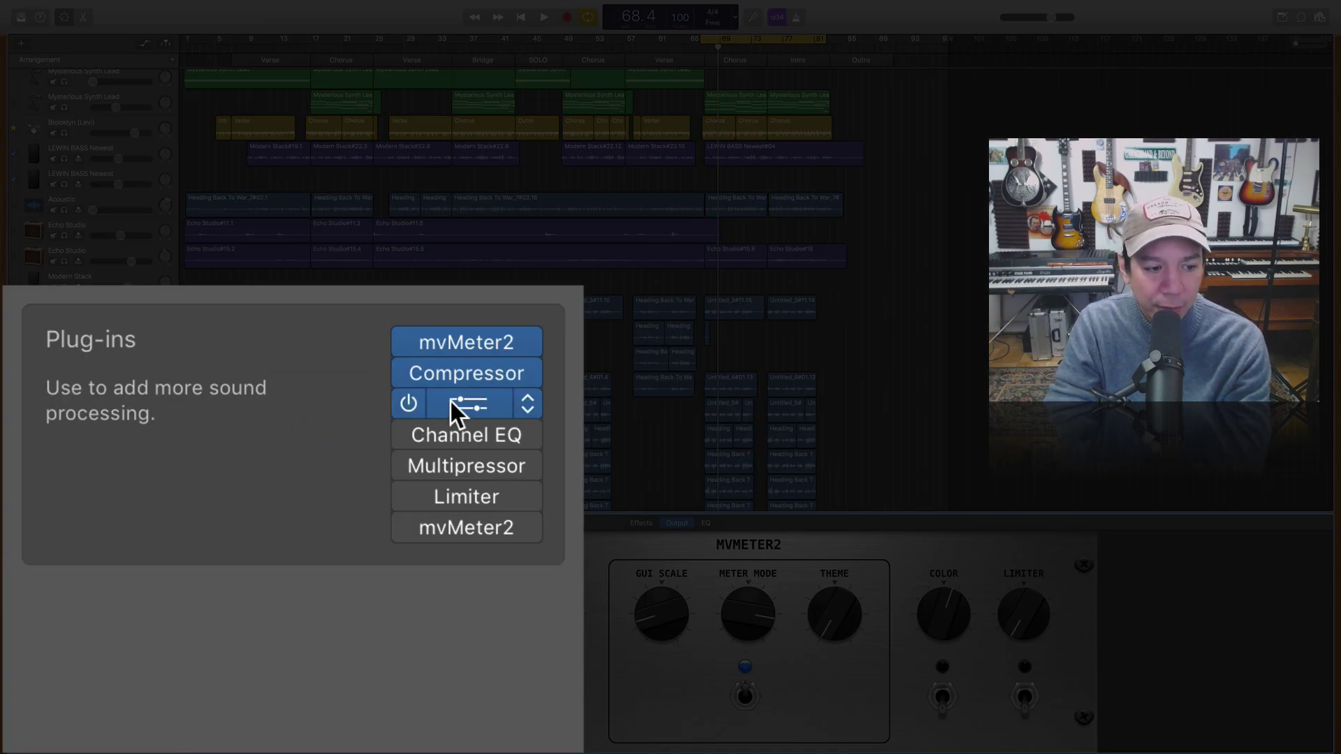
{"action": "left_click", "coordinate": [462, 404]}
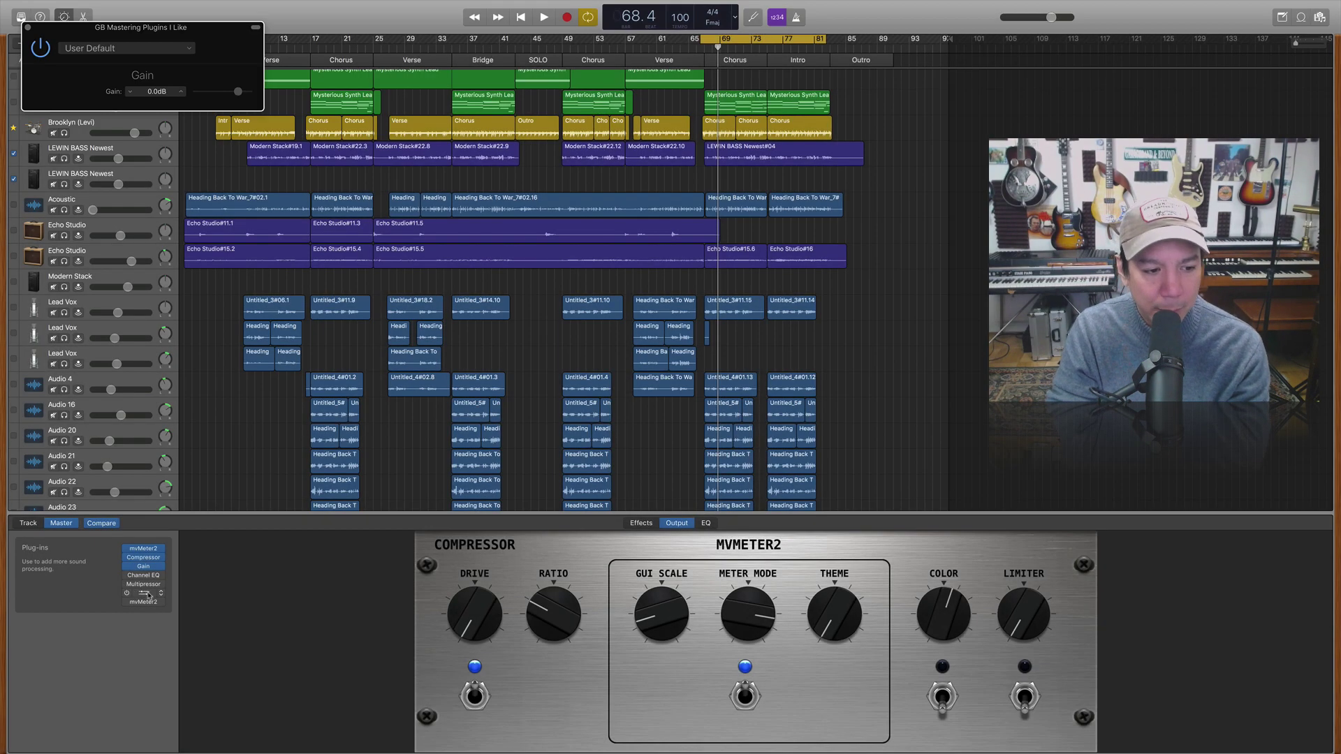
{"action": "mouse_move", "coordinate": [127, 577]}
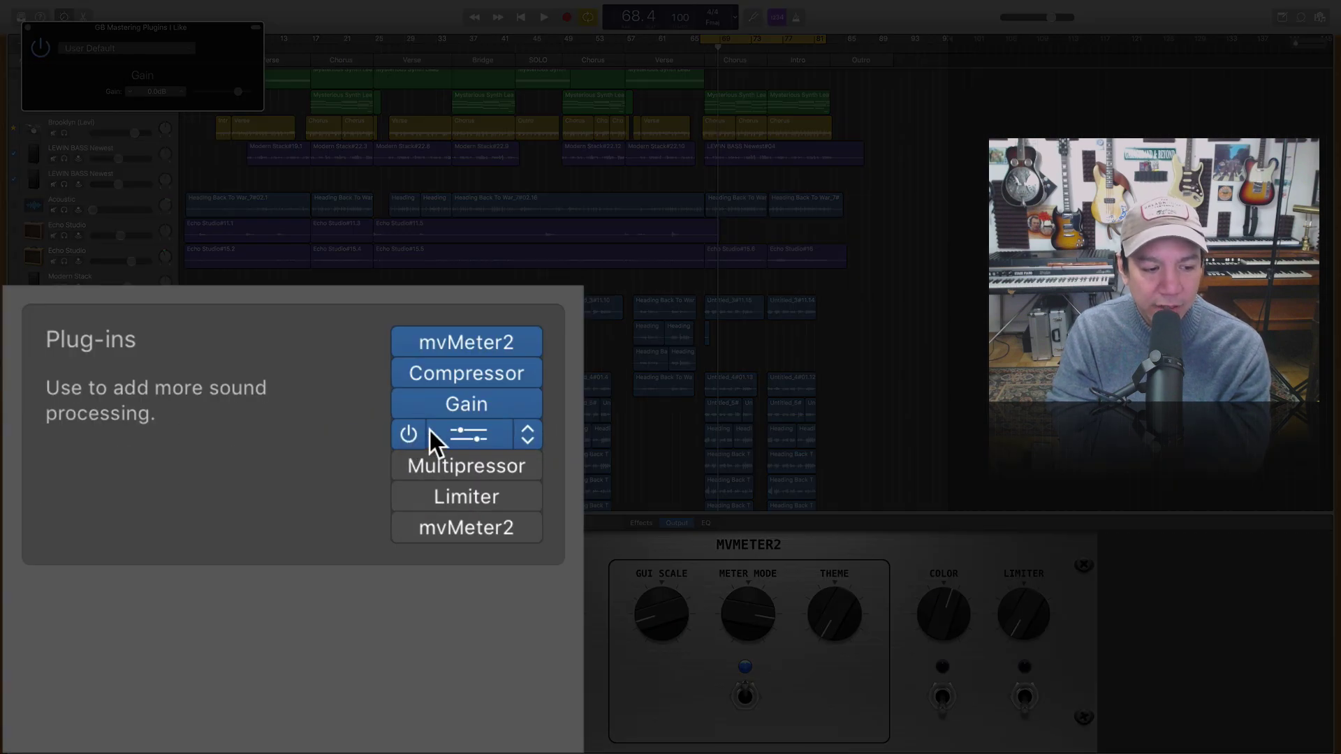
{"action": "left_click", "coordinate": [451, 431]}
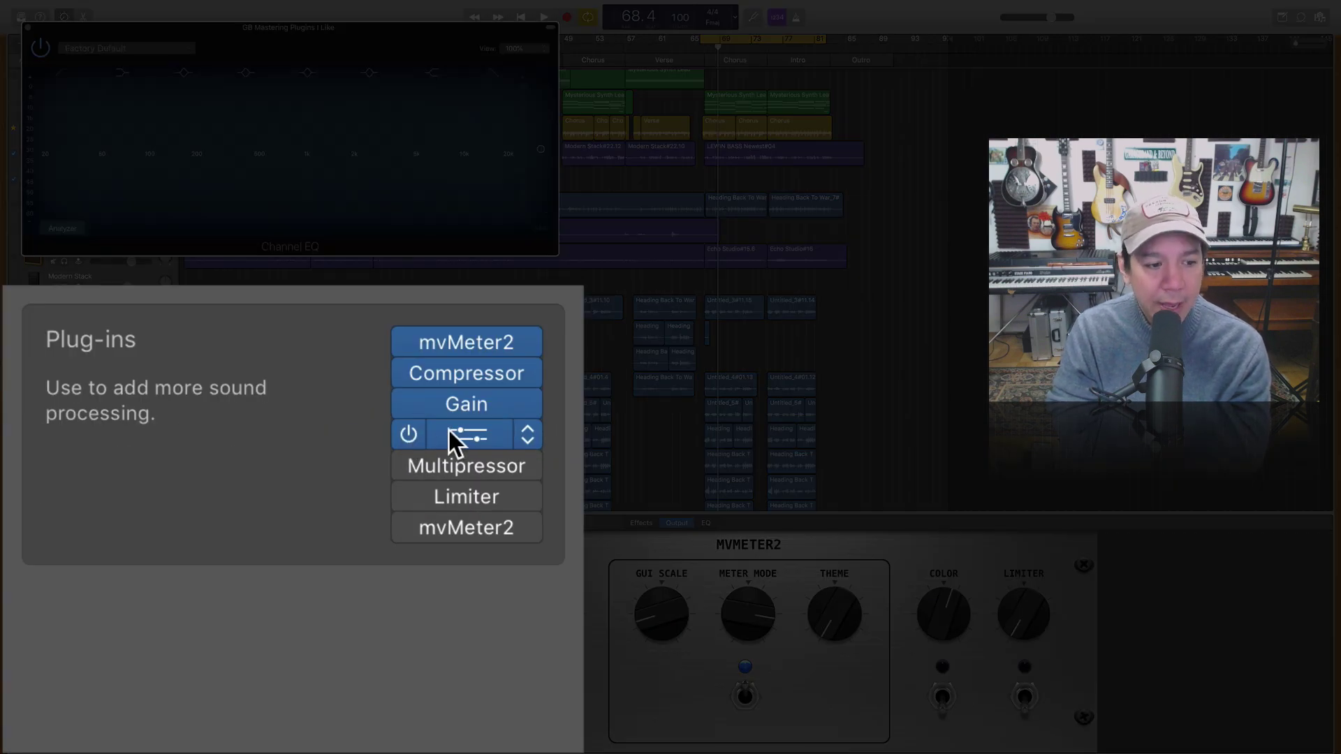
Step: Switch on the Multipressor, open its settings and review the presets, keeping Fast Attack 4-Band
{"action": "mouse_move", "coordinate": [418, 455]}
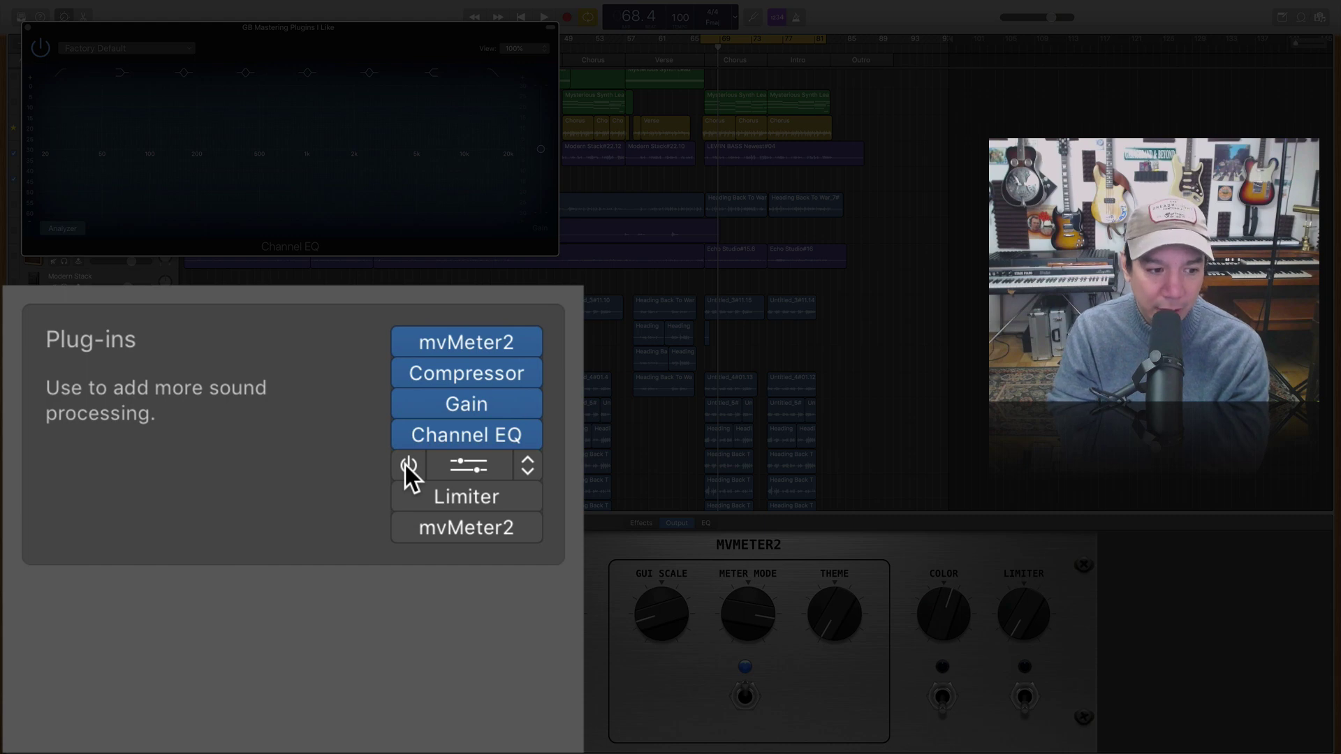
{"action": "left_click", "coordinate": [407, 464]}
{"action": "left_click", "coordinate": [452, 465]}
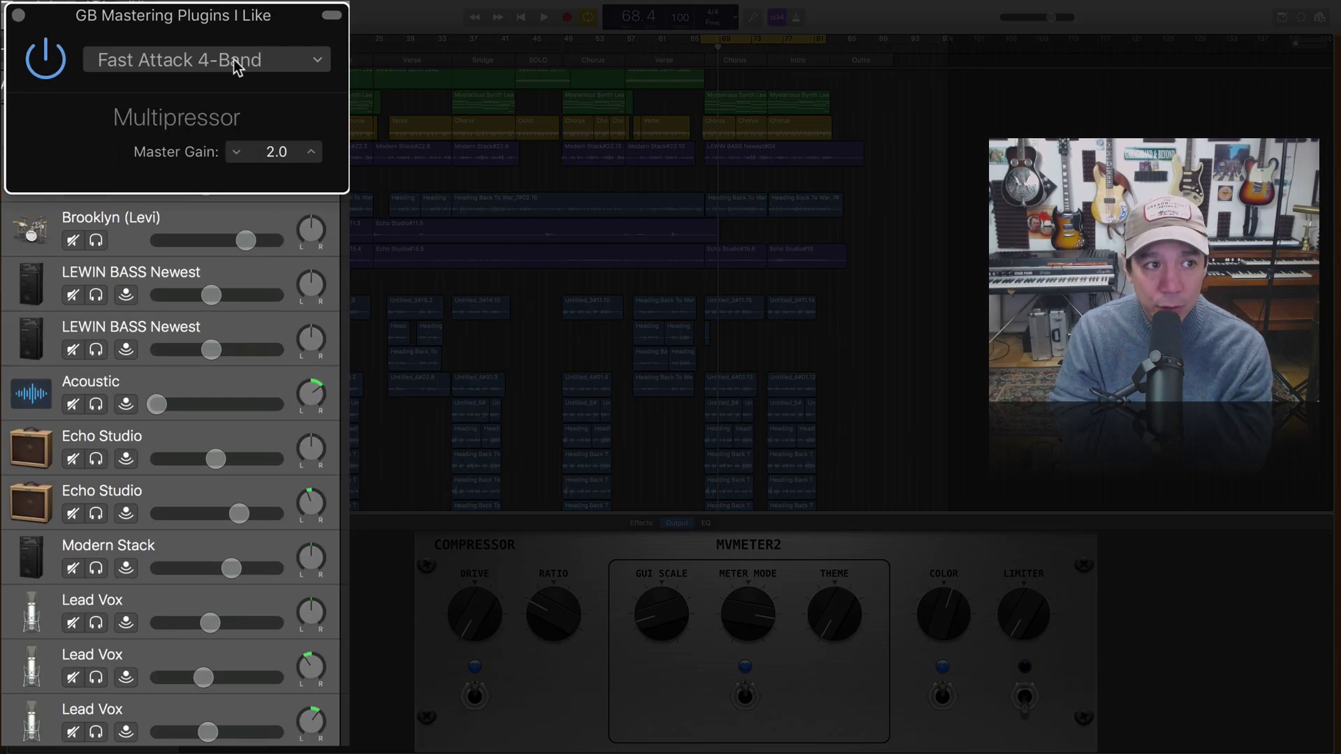
{"action": "left_click", "coordinate": [238, 60]}
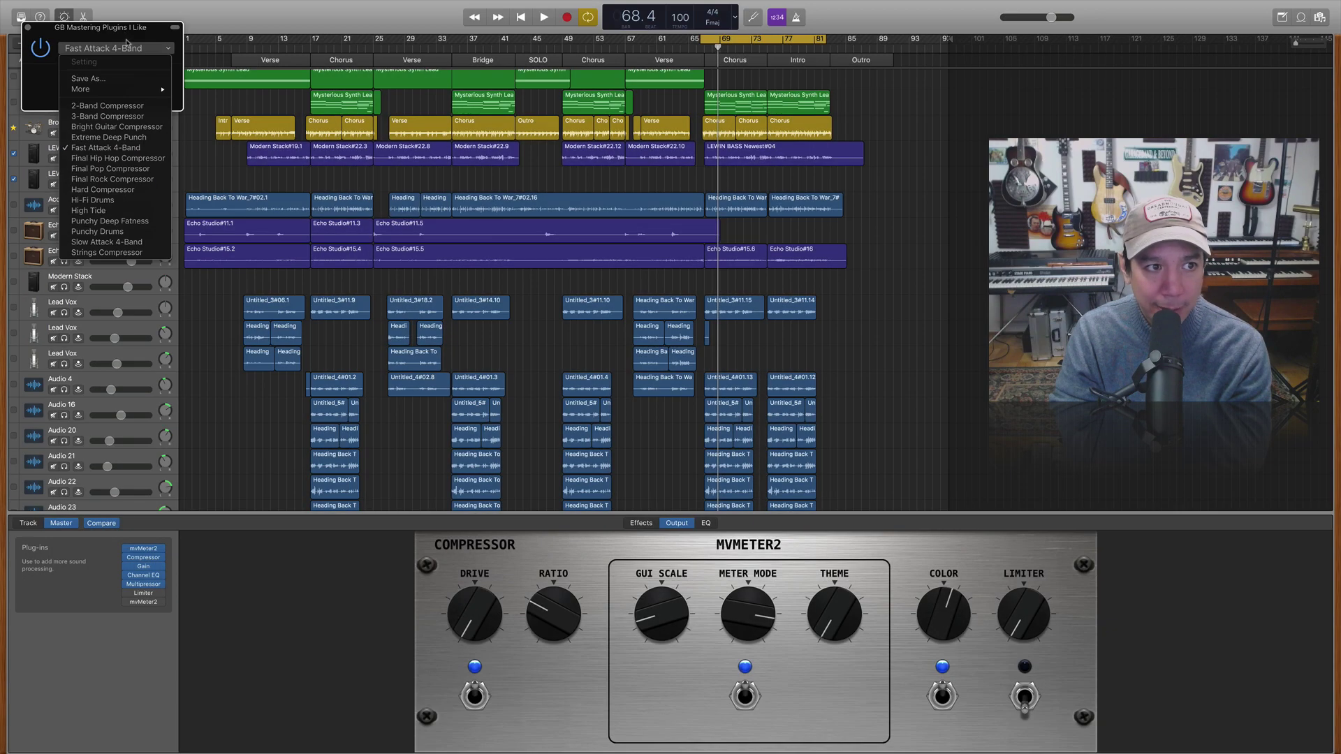
{"action": "left_click", "coordinate": [124, 47]}
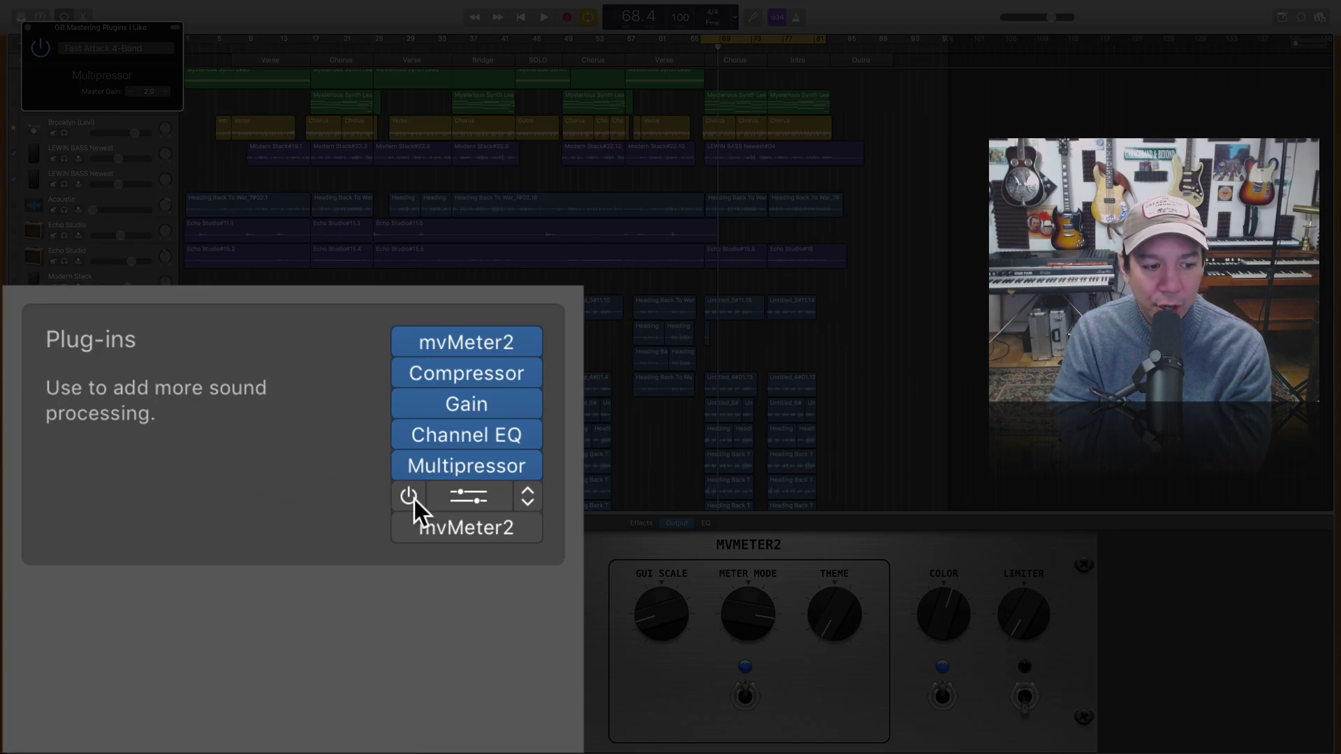
Step: Switch on the Limiter and review the Dynamics plug-ins available for its slot, keeping Limiter
{"action": "left_click", "coordinate": [127, 594]}
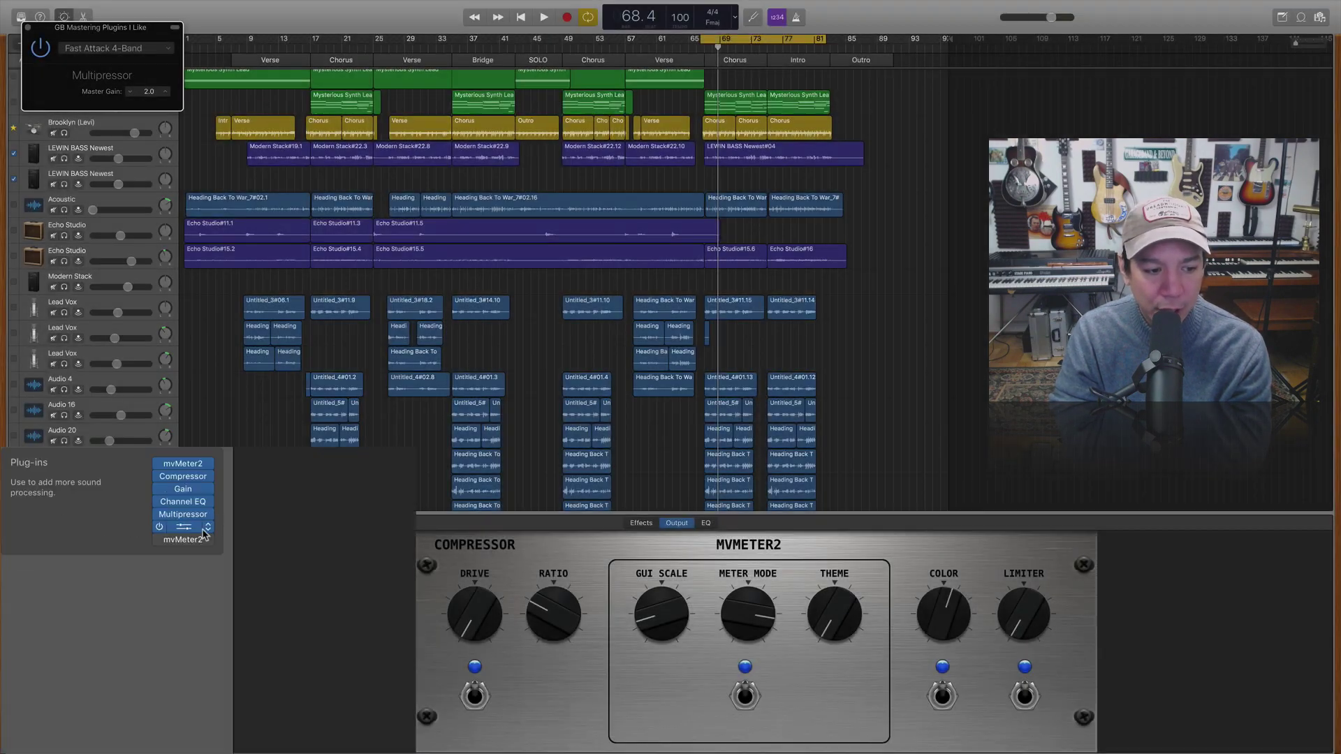
{"action": "left_click", "coordinate": [269, 462]}
{"action": "mouse_move", "coordinate": [309, 593]}
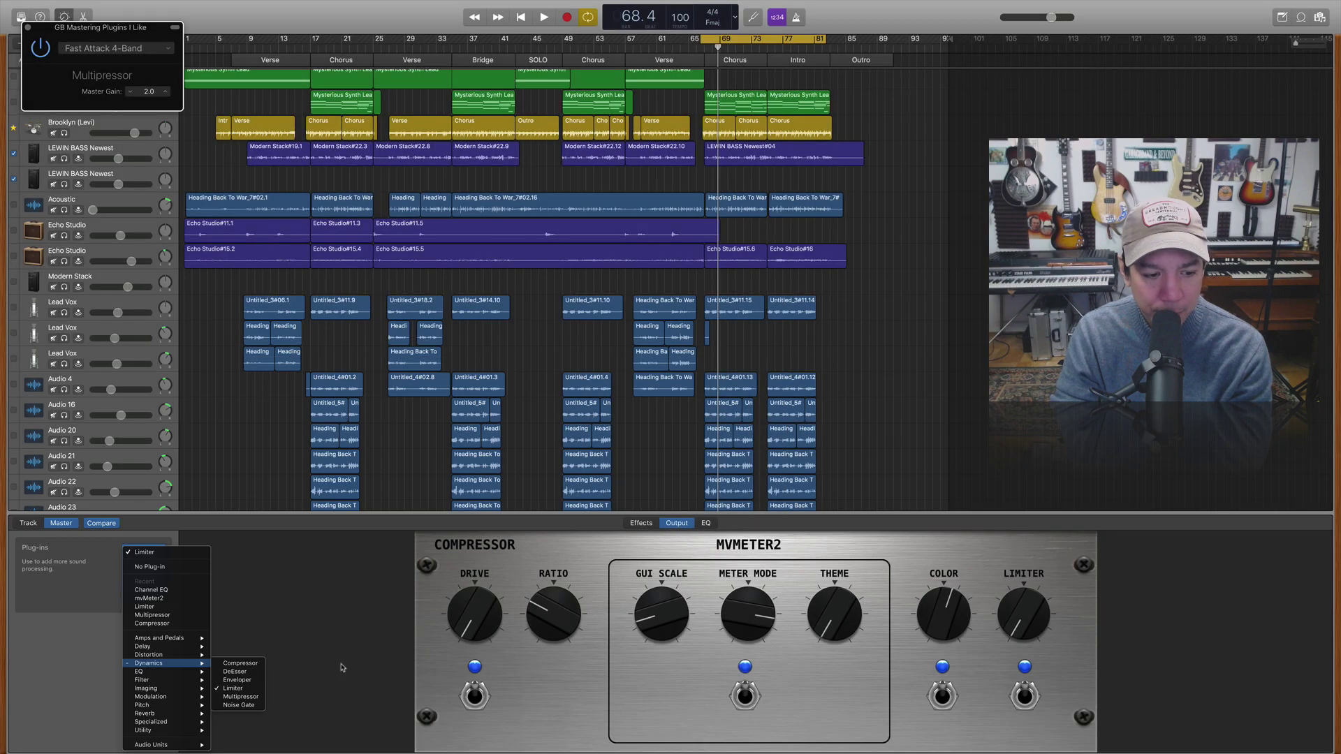
{"action": "left_click", "coordinate": [342, 668]}
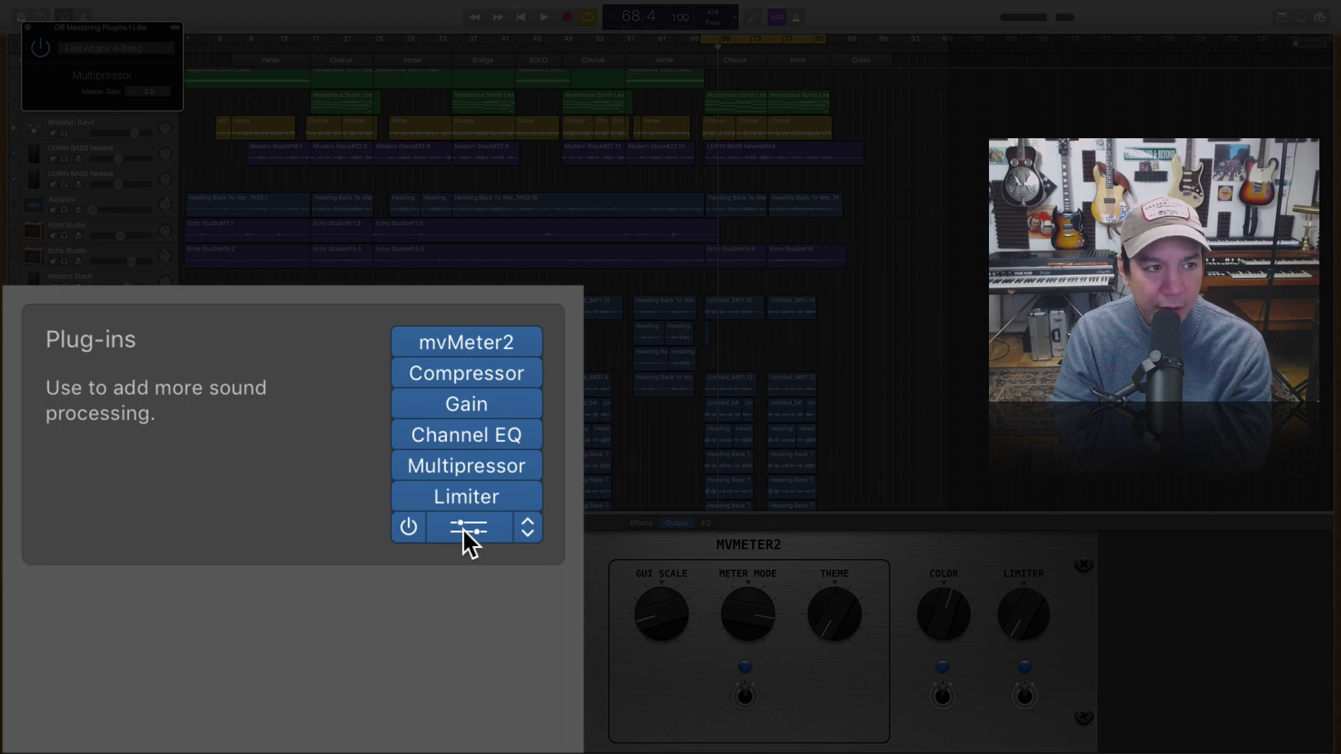
Step: Open the settings of the last mvMeter2 in the chain and choose the RMS Standard factory preset
{"action": "left_click", "coordinate": [465, 528]}
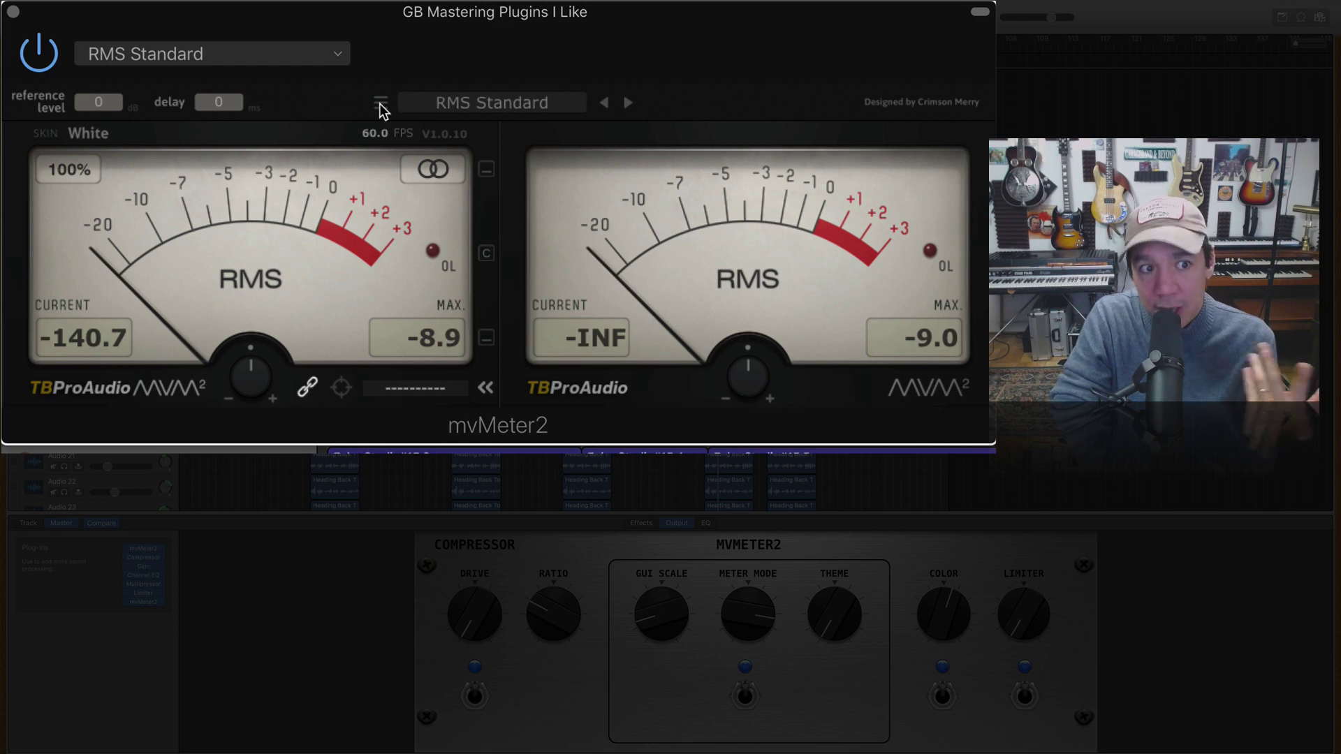
{"action": "left_click", "coordinate": [379, 104]}
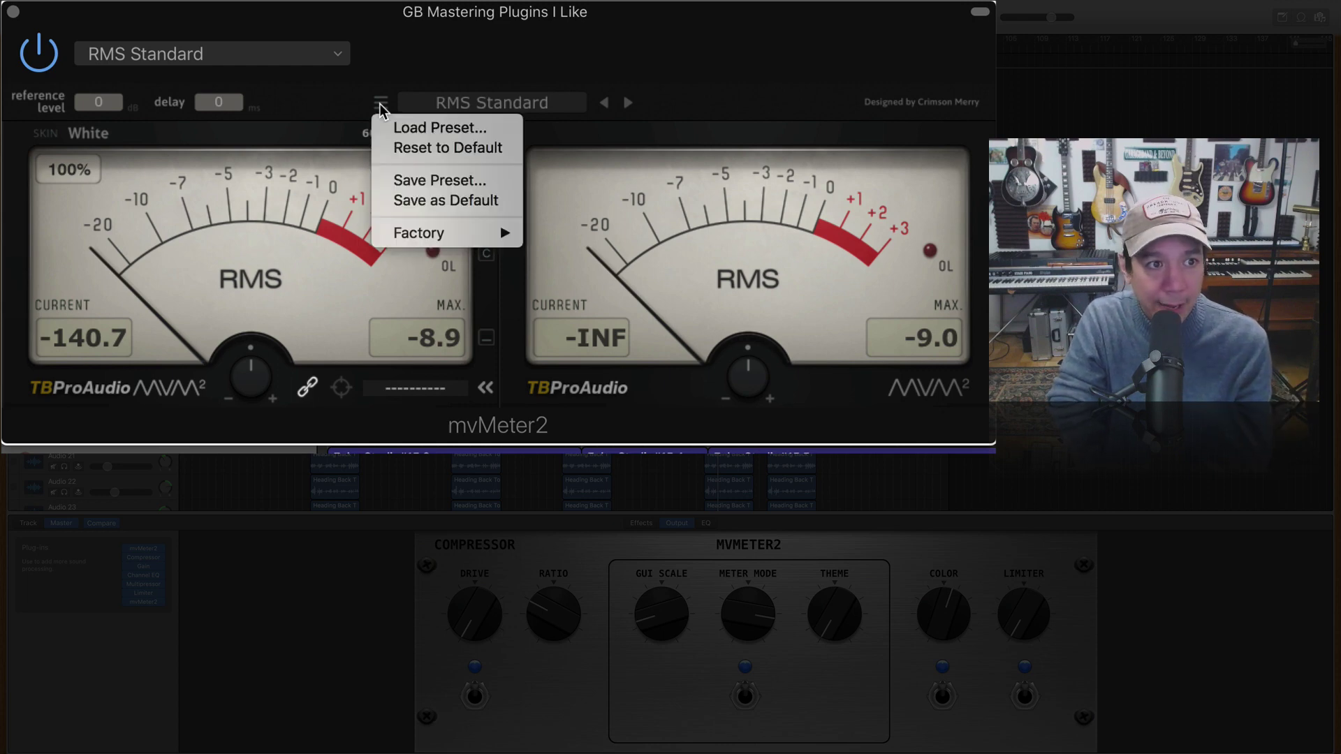
{"action": "mouse_move", "coordinate": [429, 240]}
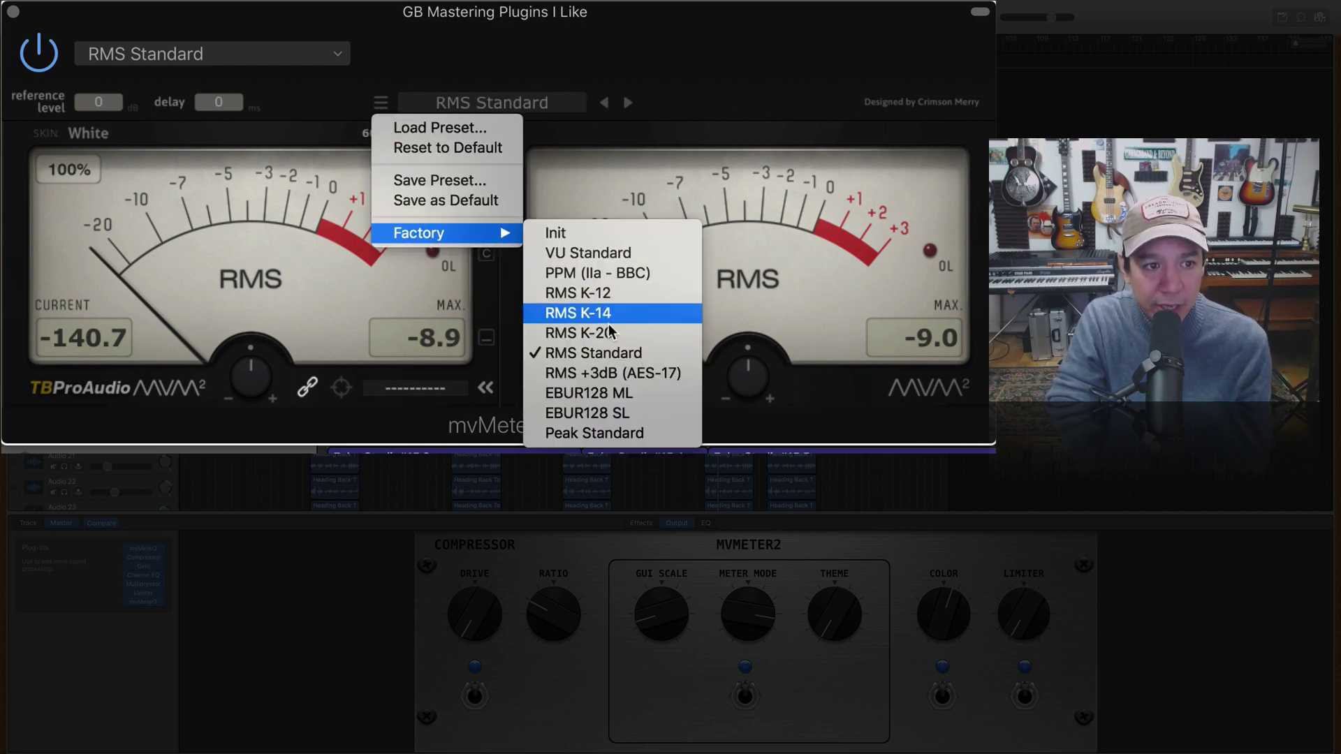
{"action": "left_click", "coordinate": [609, 352]}
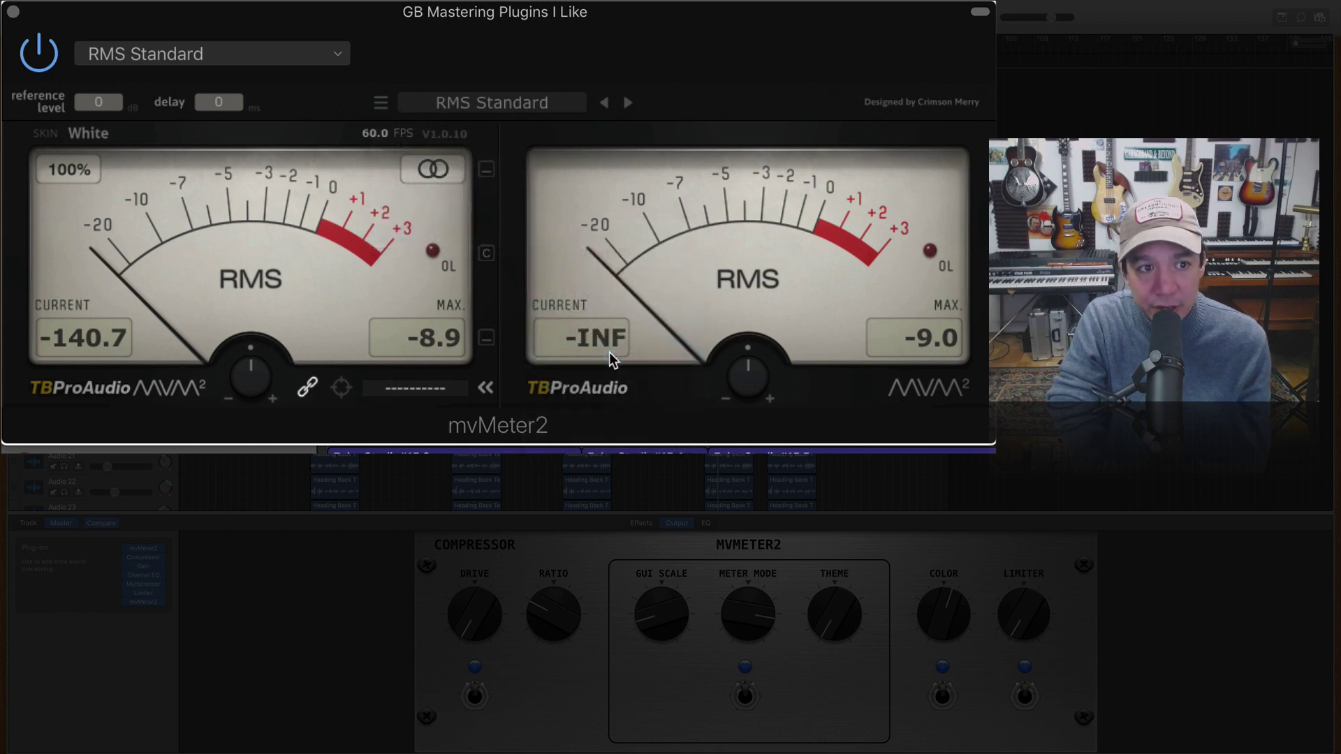
{"action": "mouse_move", "coordinate": [770, 359]}
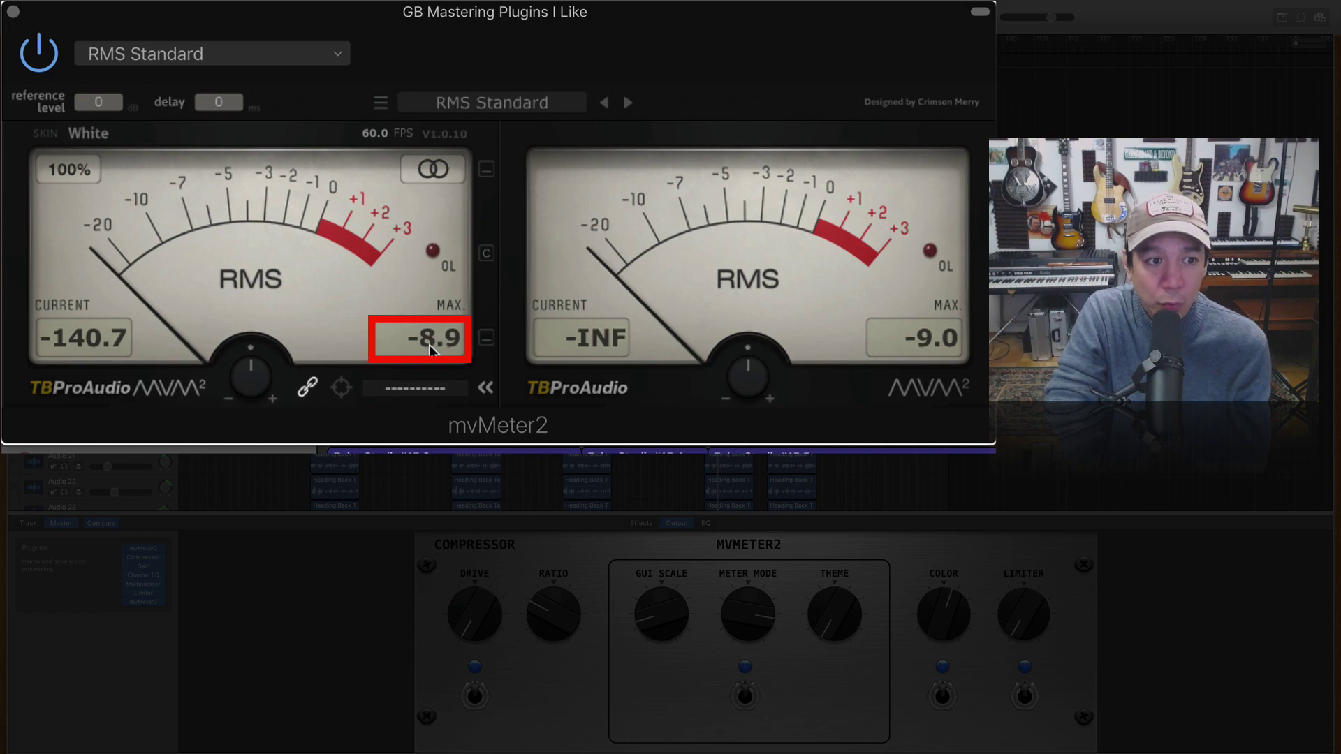
{"action": "left_click", "coordinate": [13, 13]}
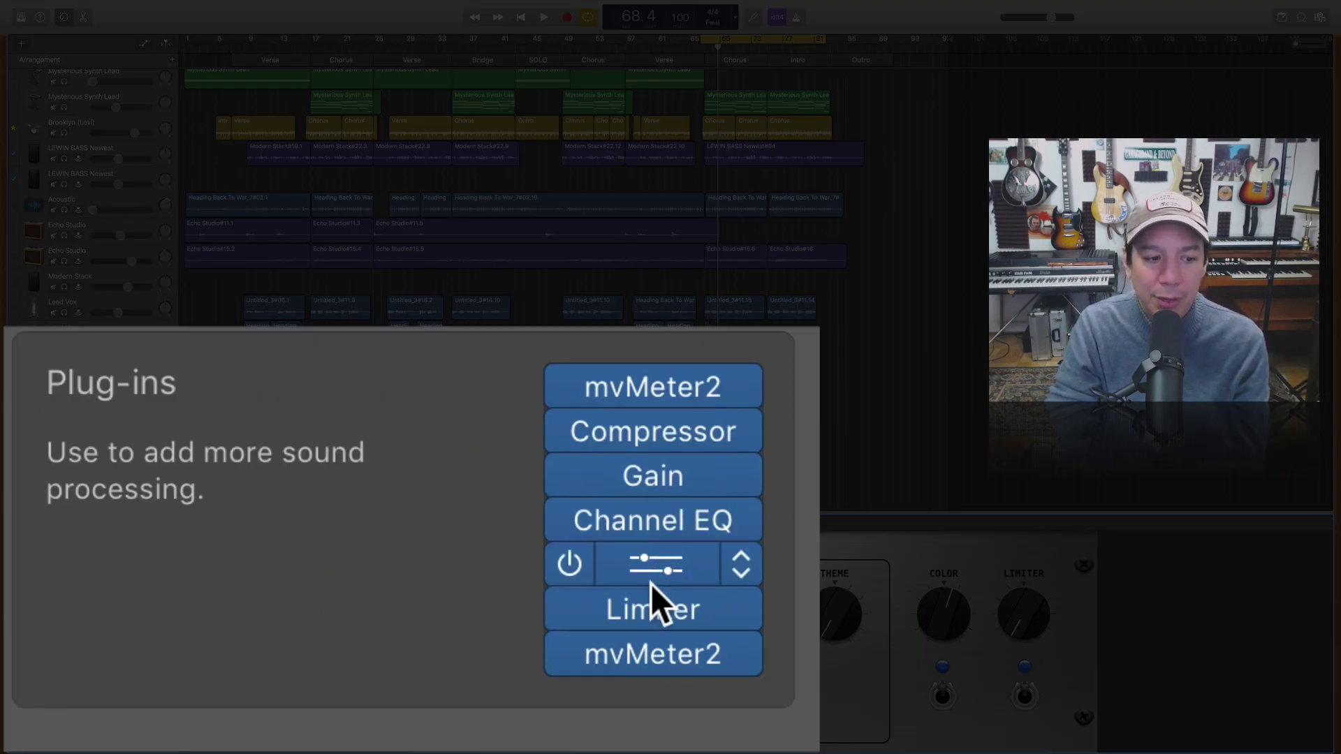
{"action": "mouse_move", "coordinate": [693, 656]}
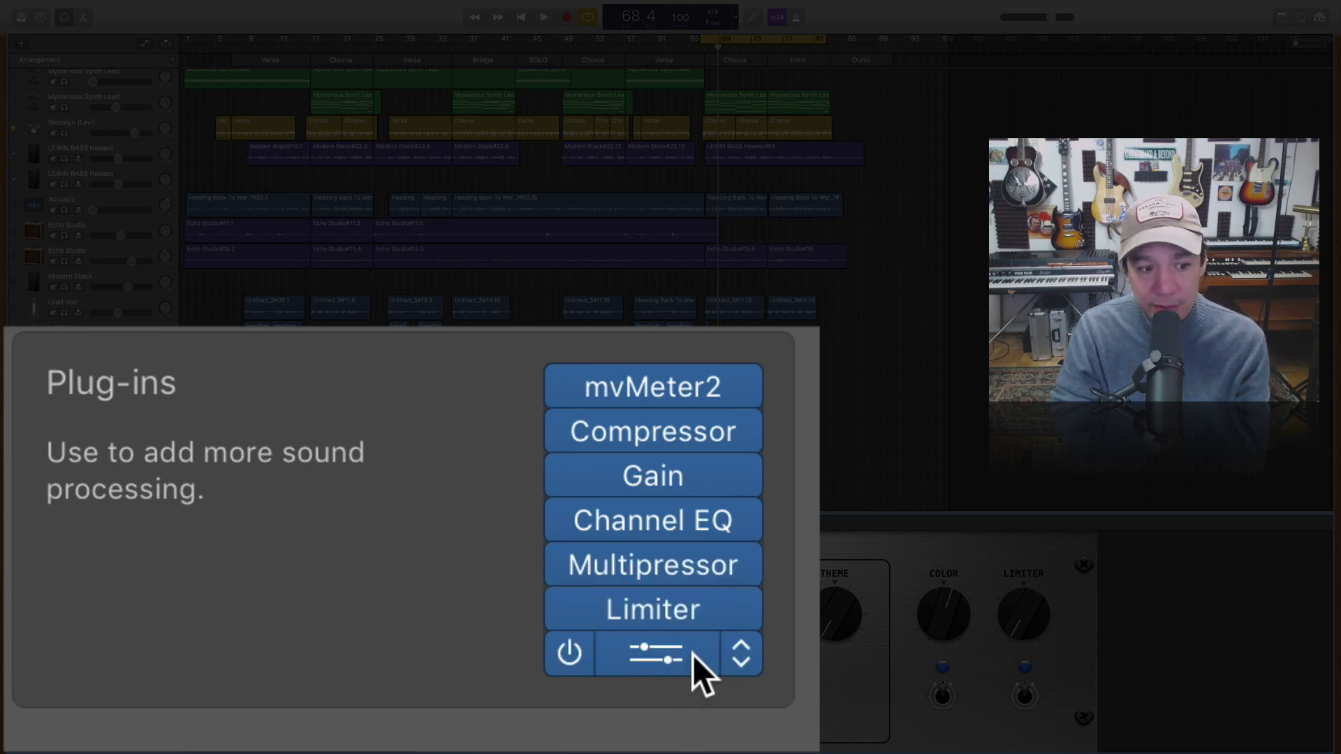
{"action": "left_click", "coordinate": [693, 655]}
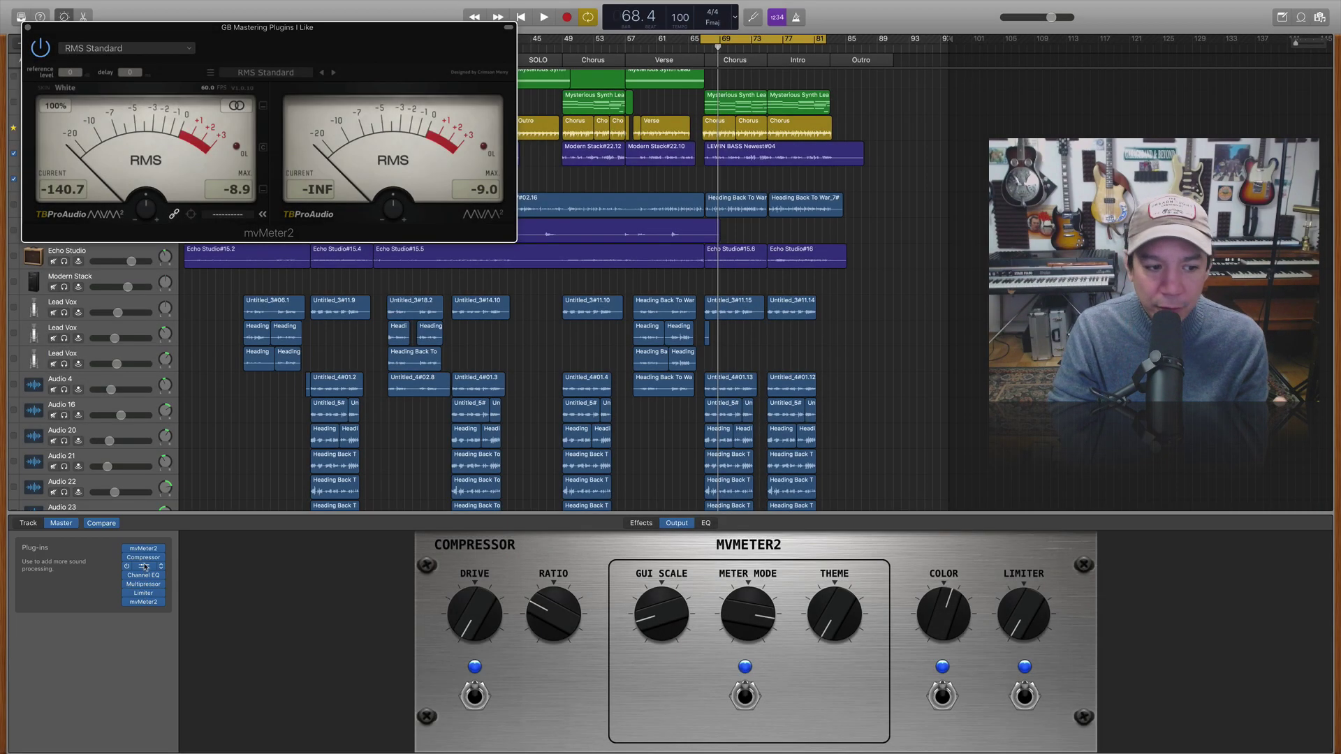
Step: Load the Mastering preset Final Mix - Rock in the Channel EQ and set its overall gain to about 0 dB
{"action": "left_click", "coordinate": [143, 577]}
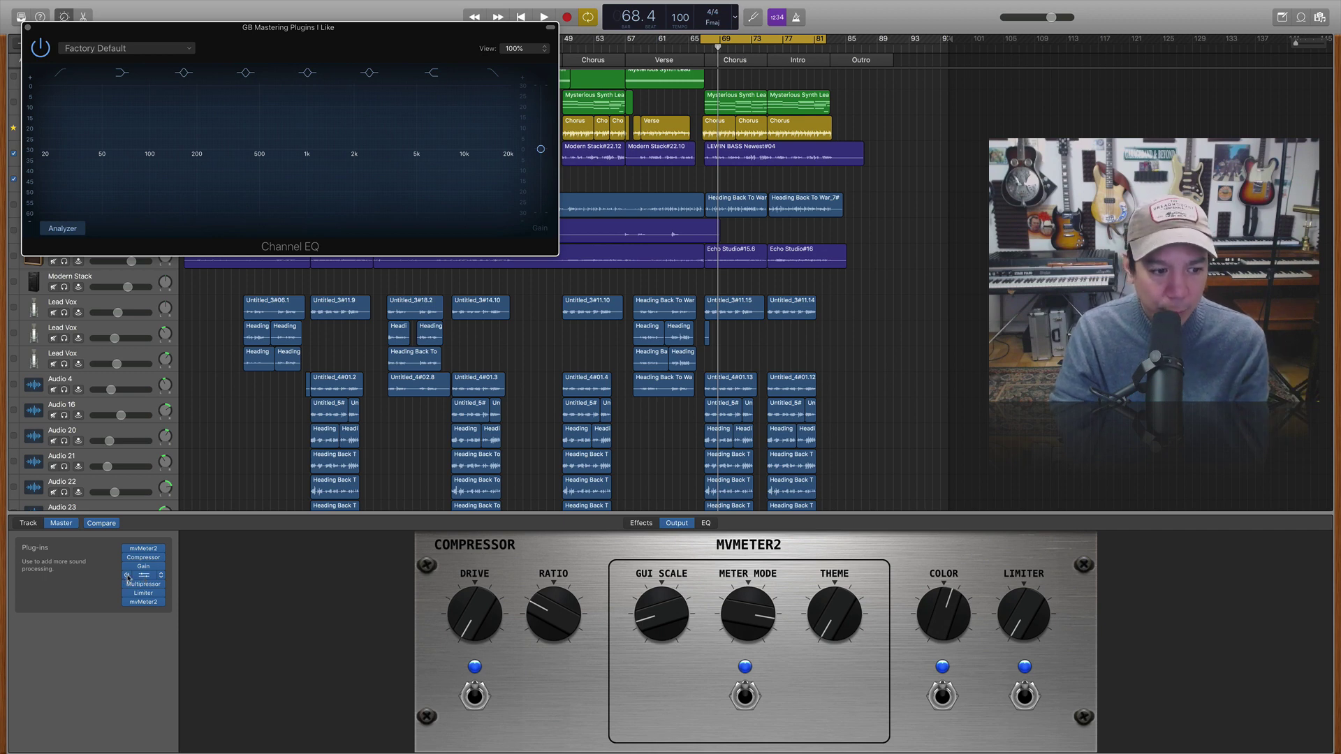
{"action": "left_click", "coordinate": [168, 49]}
{"action": "mouse_move", "coordinate": [132, 238]}
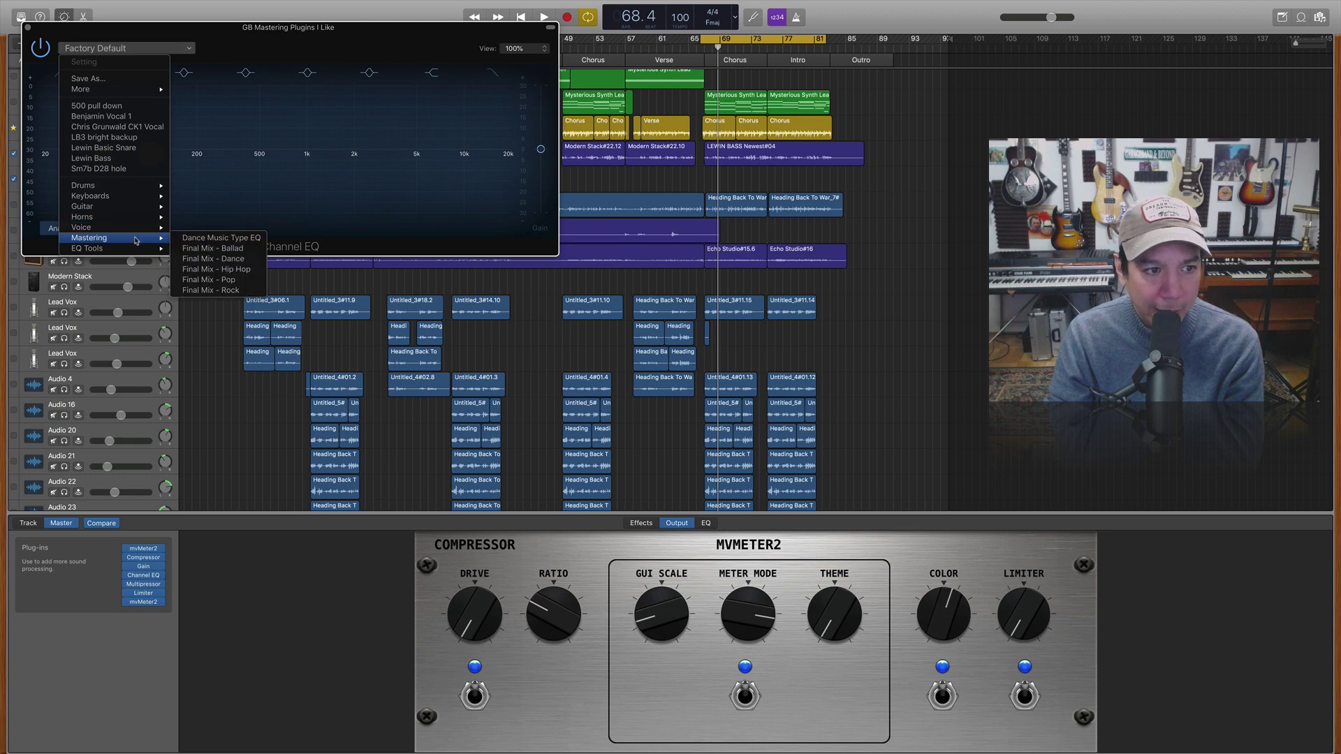
{"action": "left_click", "coordinate": [225, 289]}
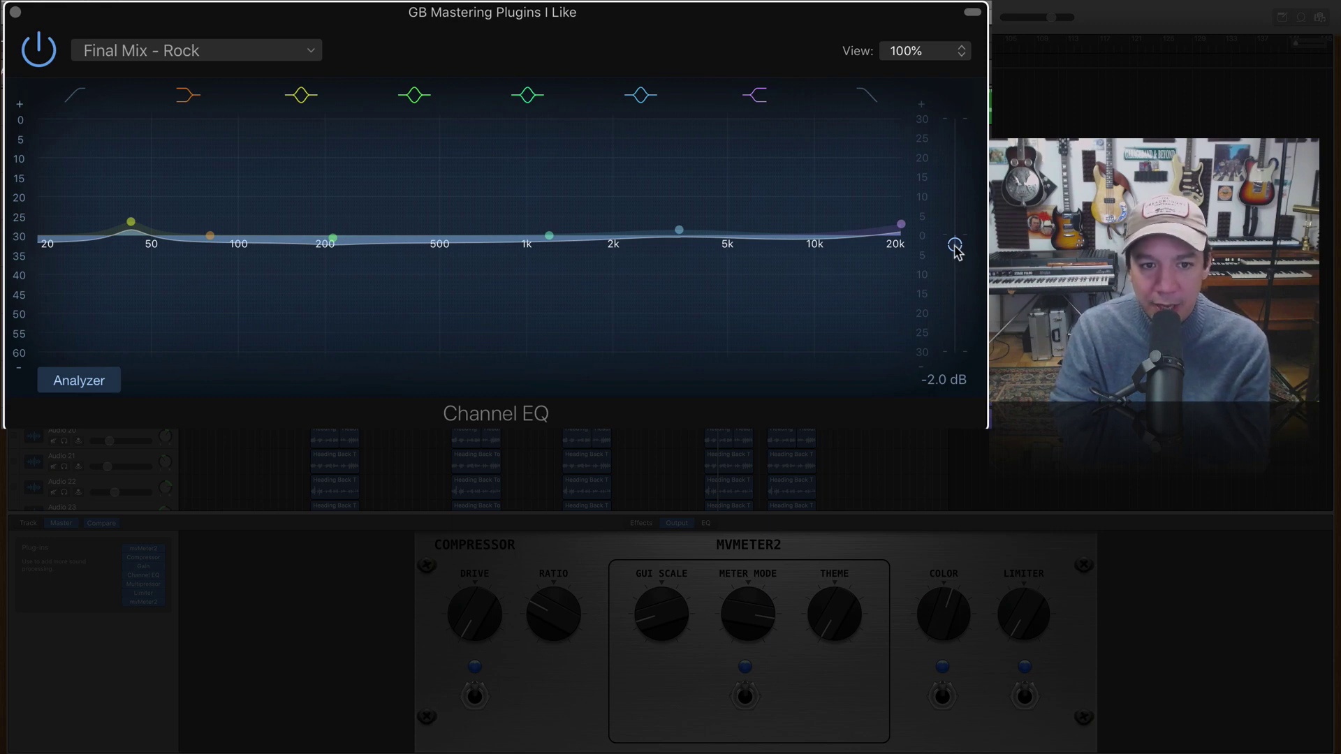
{"action": "left_click_drag", "start_coordinate": [956, 252], "coordinate": [957, 242]}
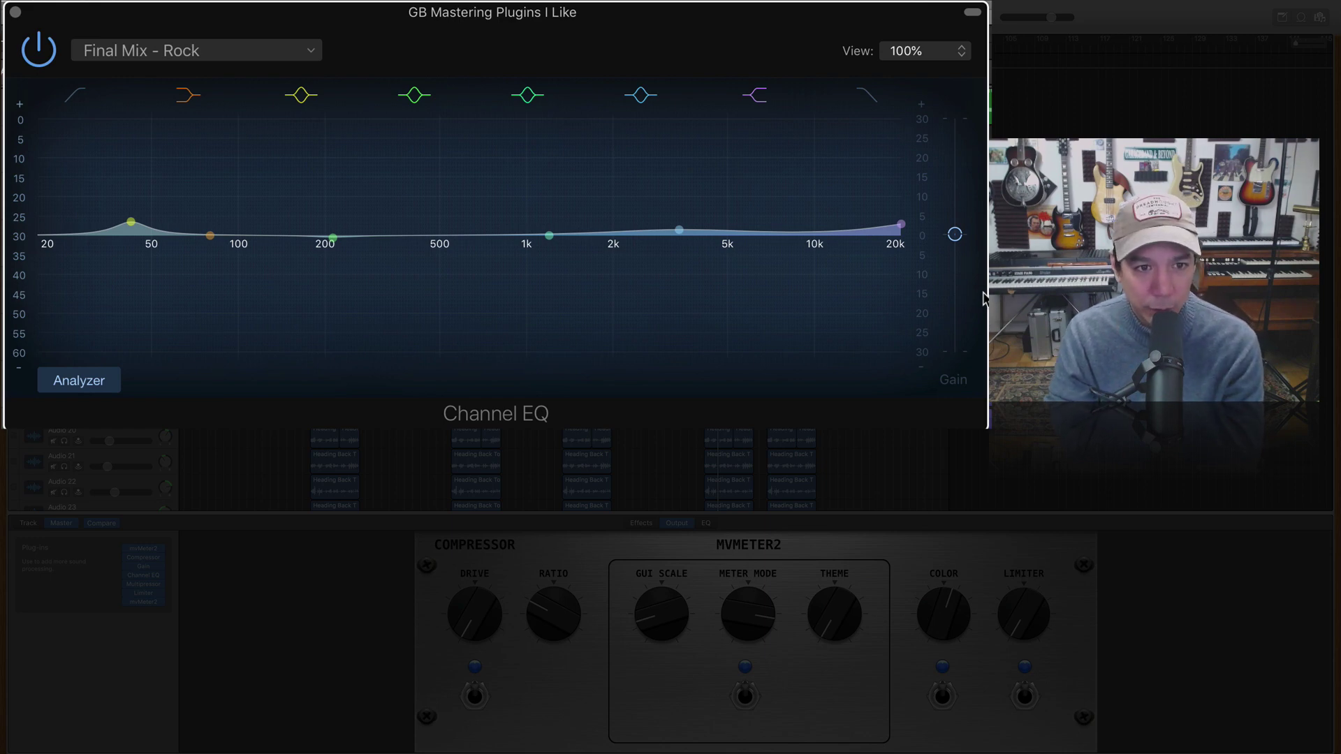
Step: During playback, enable the Channel EQ's high cut at 11800 Hz and its low cut in the bass range
{"action": "key", "text": "space"}
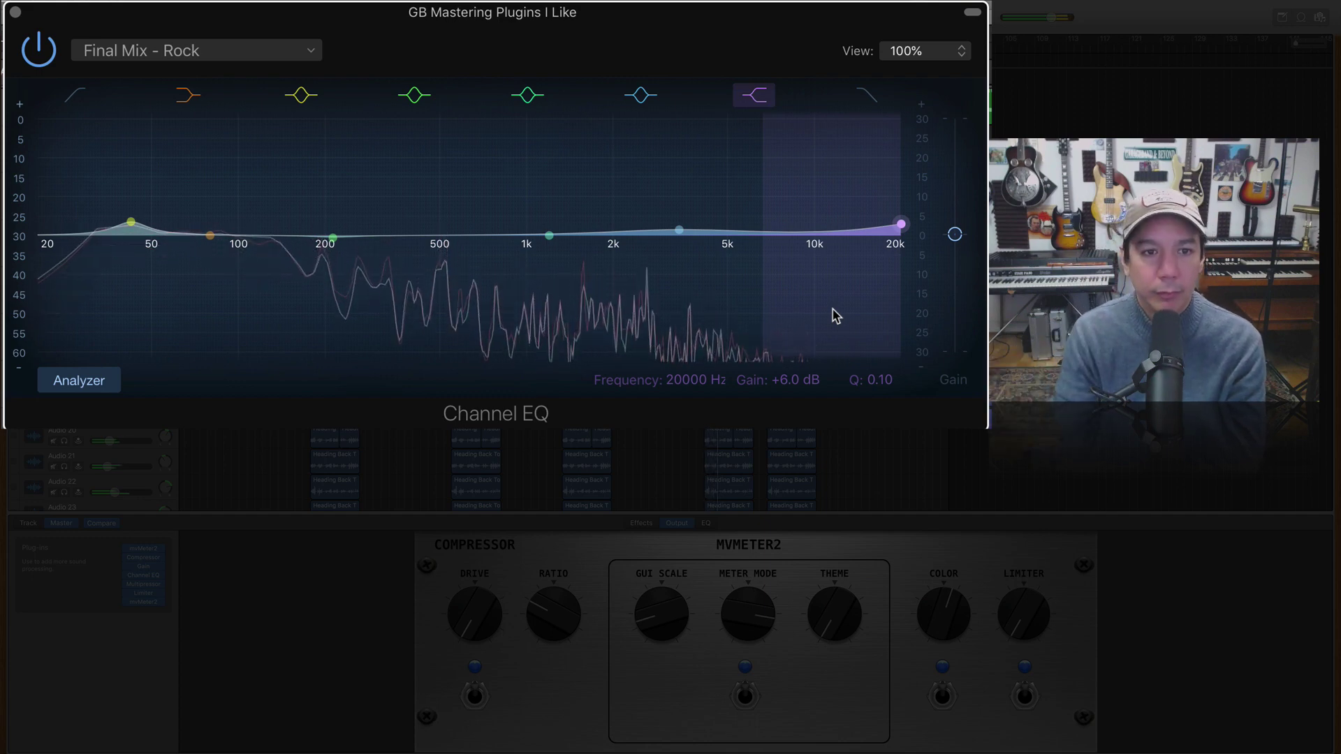
{"action": "left_click", "coordinate": [869, 96]}
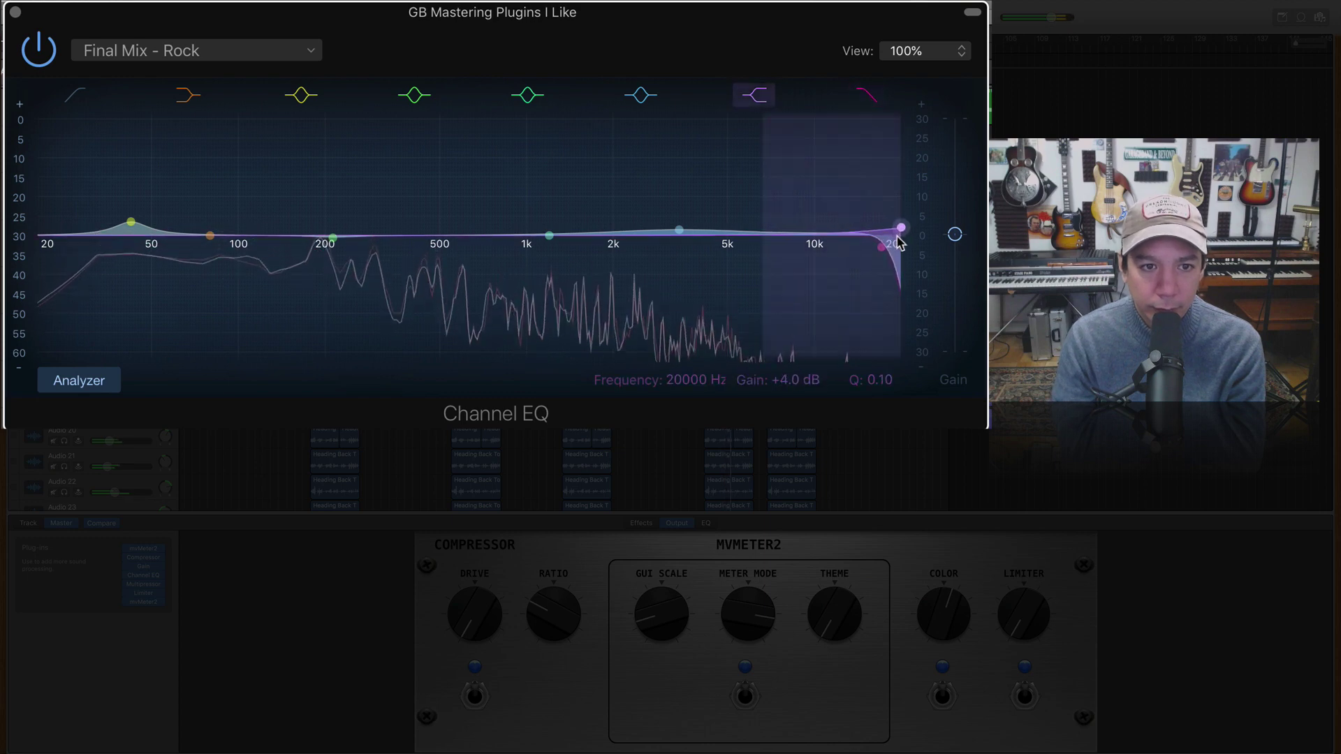
{"action": "left_click_drag", "start_coordinate": [881, 245], "coordinate": [833, 242]}
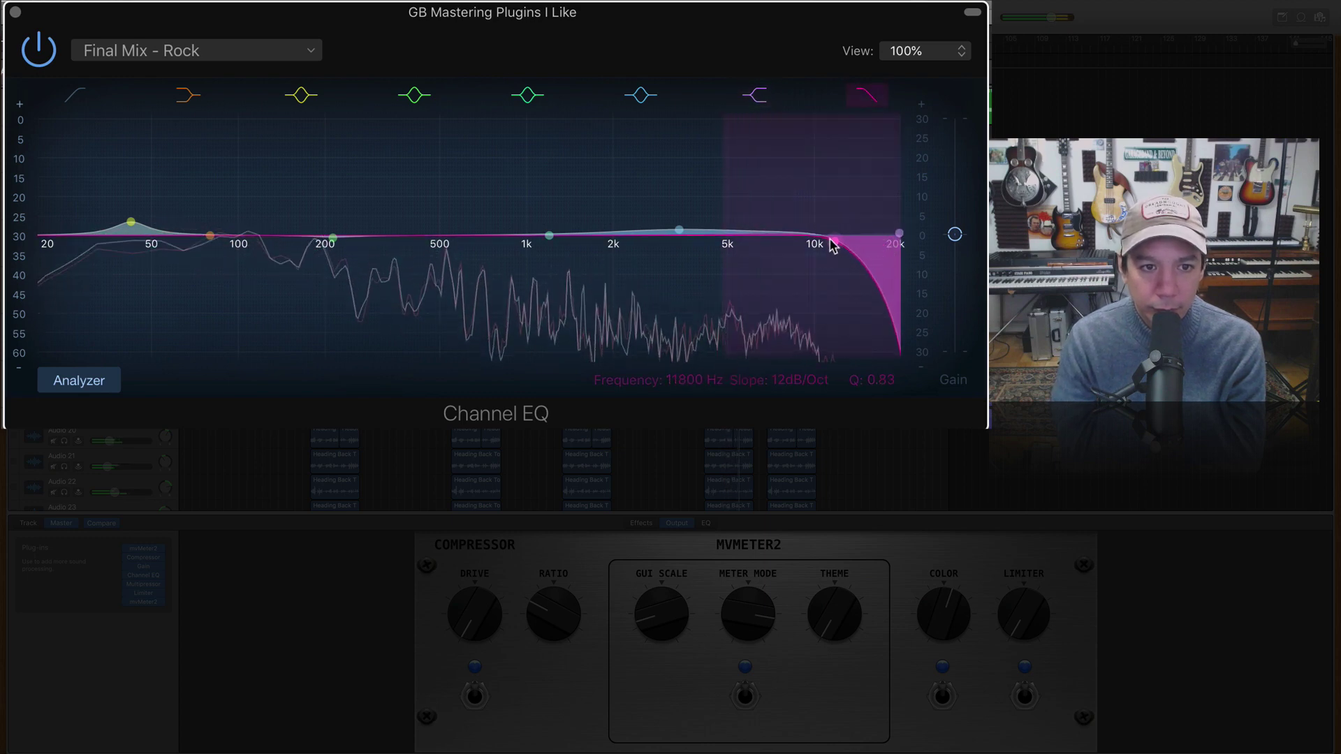
{"action": "left_click", "coordinate": [76, 96]}
{"action": "mouse_move", "coordinate": [86, 253]}
{"action": "left_mouse_down"}
{"action": "mouse_move", "coordinate": [139, 261]}
{"action": "mouse_move", "coordinate": [132, 225]}
{"action": "mouse_move", "coordinate": [134, 244]}
{"action": "mouse_move", "coordinate": [165, 253]}
{"action": "mouse_move", "coordinate": [158, 230]}
{"action": "mouse_move", "coordinate": [152, 245]}
{"action": "mouse_move", "coordinate": [168, 245]}
{"action": "left_mouse_up"}
Step: Set the EQ's low-mid band to -3.5 dB at 190 Hz and the upper-mid band to +2.0 dB at 1860 Hz
{"action": "left_click", "coordinate": [331, 238]}
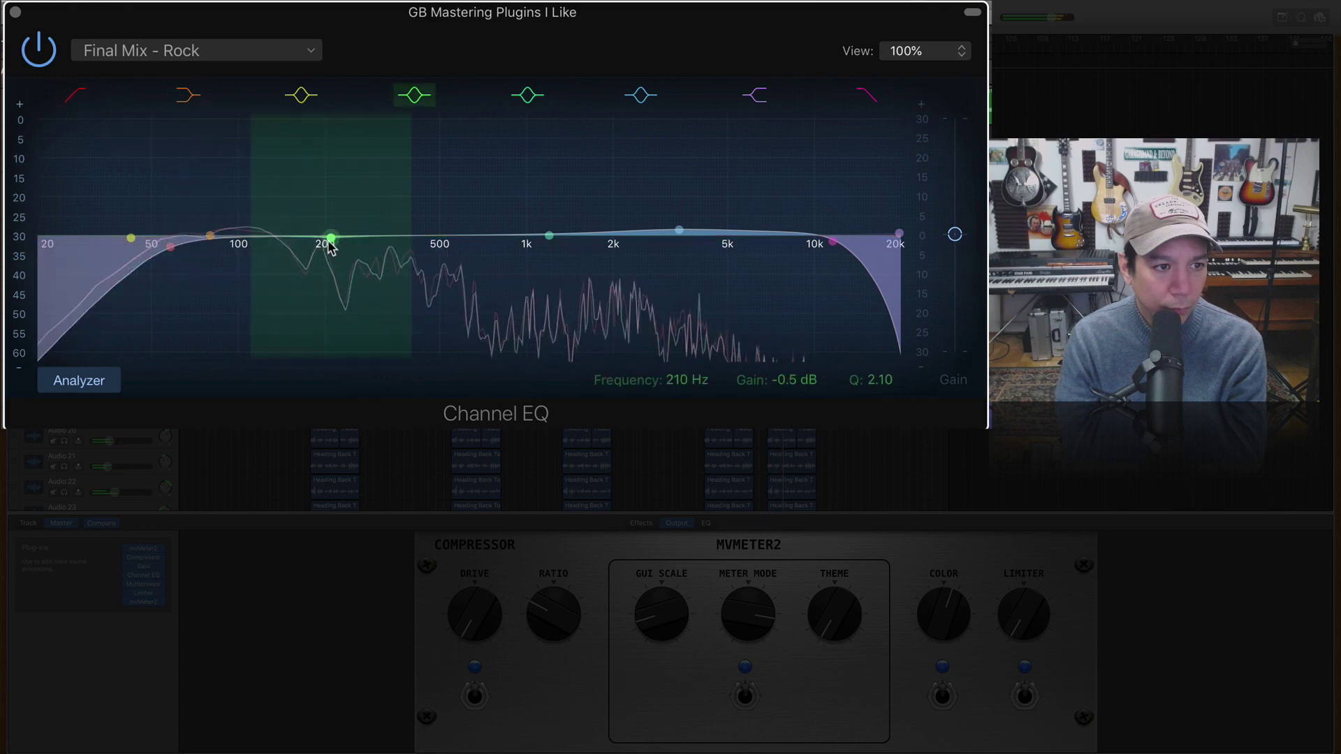
{"action": "left_click_drag", "start_coordinate": [329, 240], "coordinate": [314, 259]}
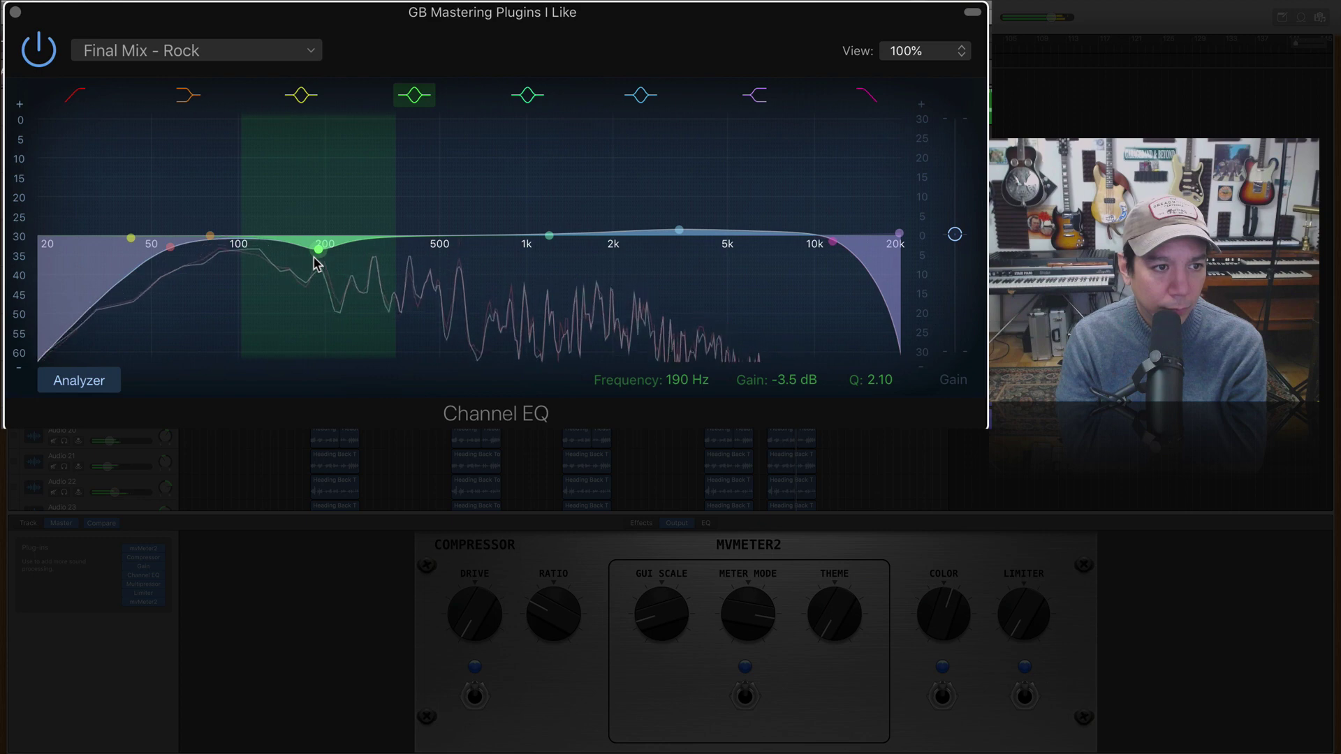
{"action": "left_click", "coordinate": [678, 230]}
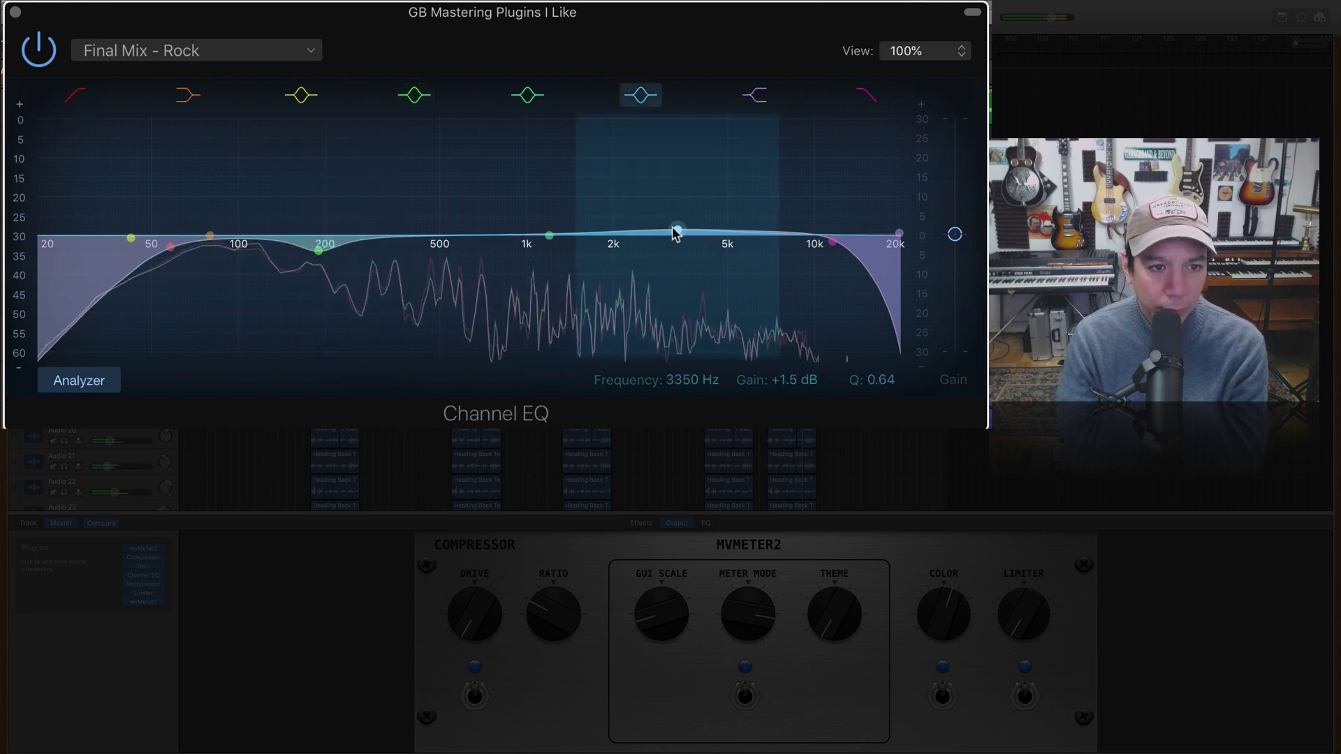
{"action": "left_click_drag", "start_coordinate": [673, 232], "coordinate": [595, 231]}
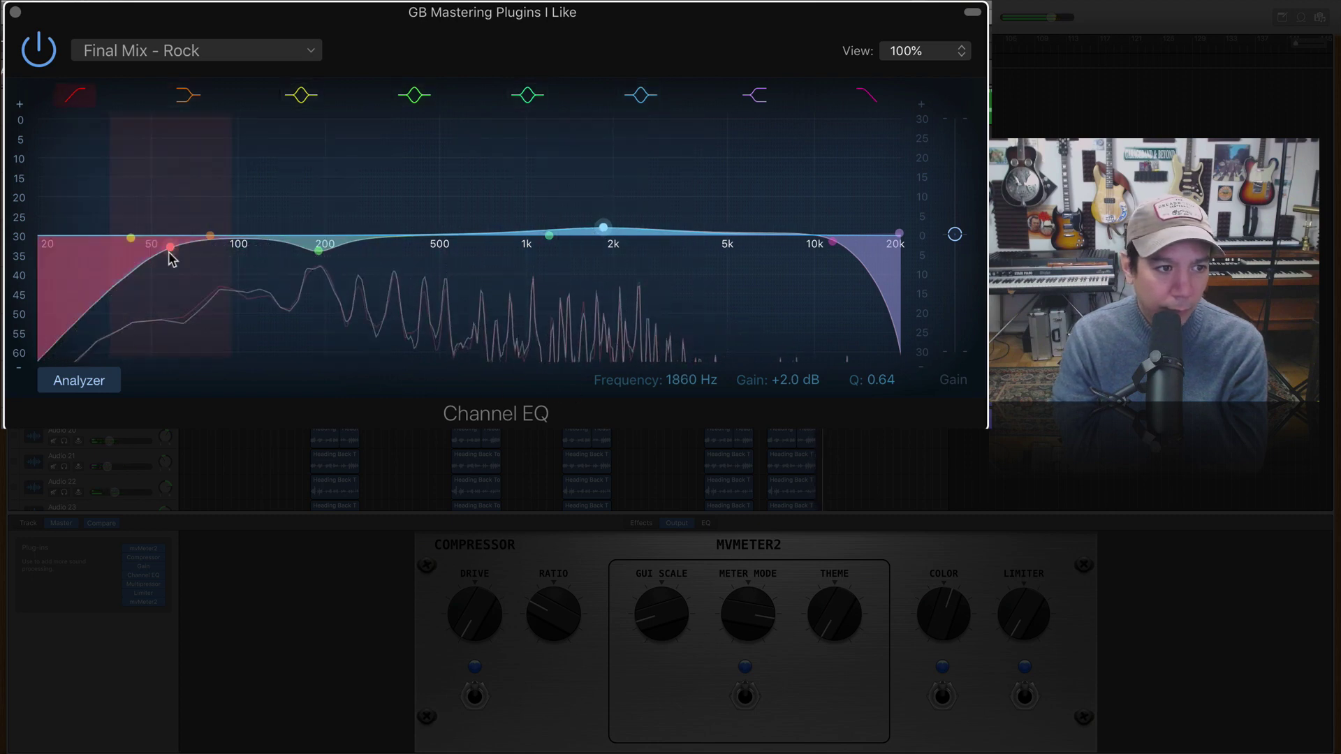
Step: Move the EQ's low cut to 64 Hz and low shelf to 87 Hz, and set the 190 Hz dip to -3.0 dB
{"action": "left_click_drag", "start_coordinate": [170, 250], "coordinate": [177, 249]}
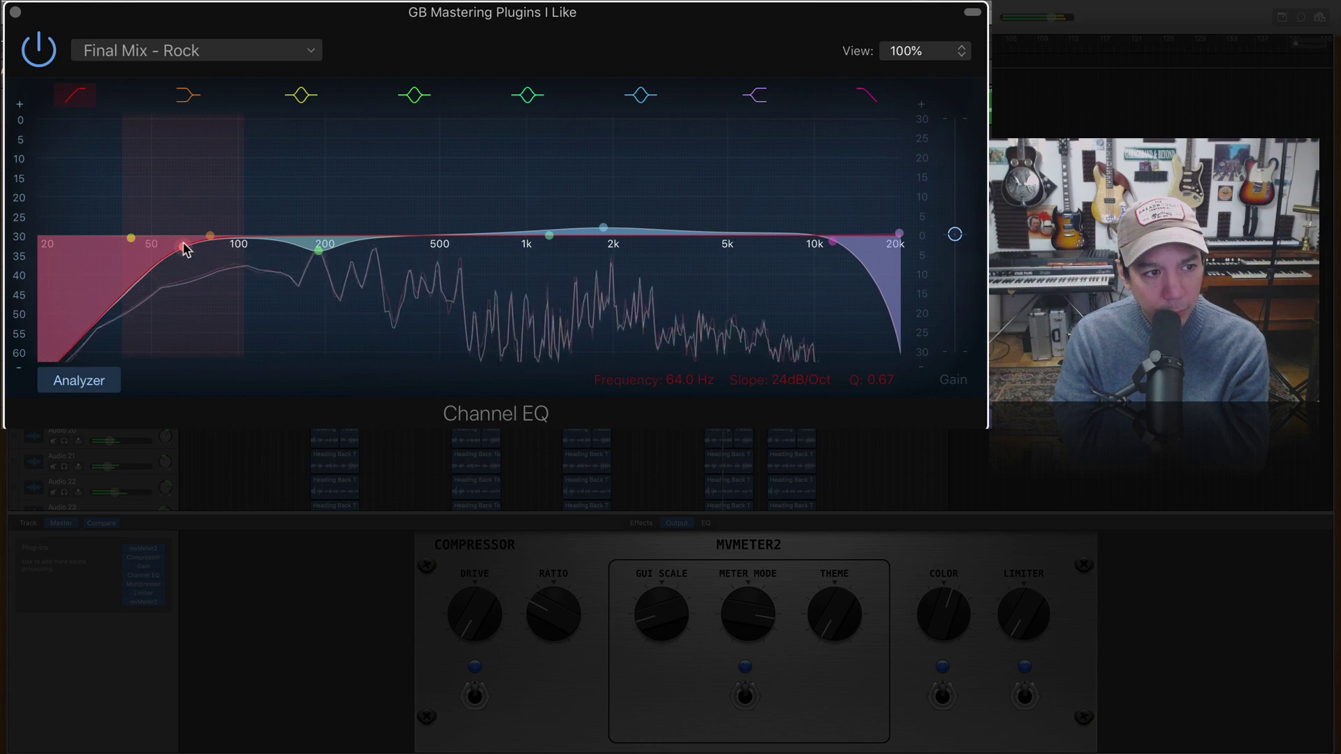
{"action": "left_click_drag", "start_coordinate": [212, 240], "coordinate": [225, 241]}
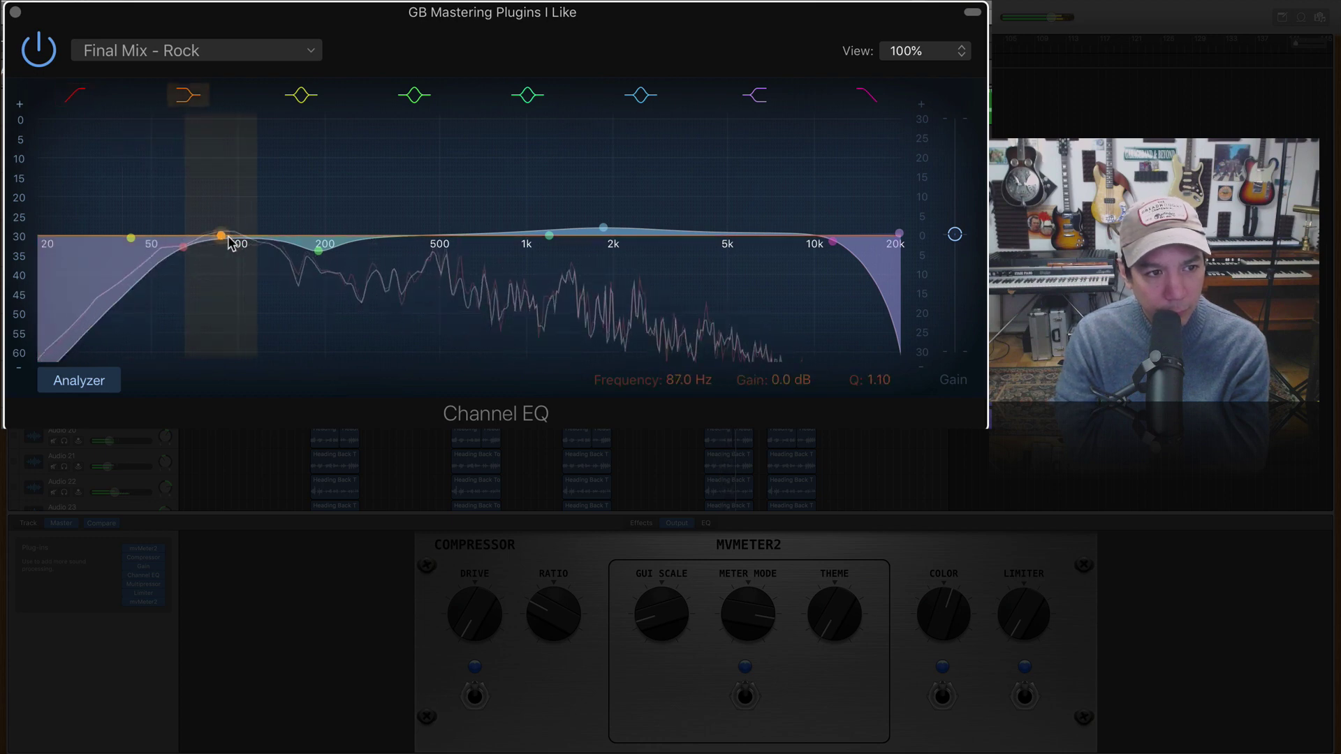
{"action": "left_click", "coordinate": [318, 253]}
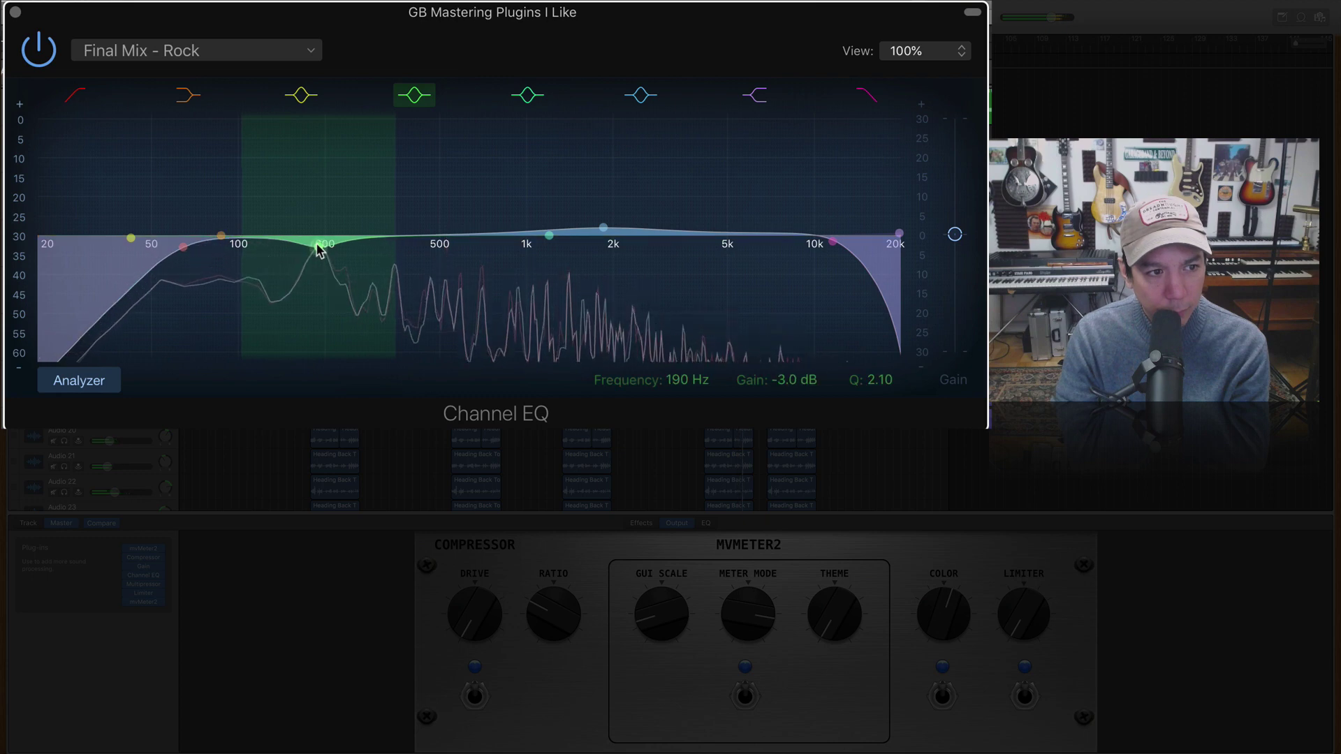
Step: Set the EQ's low cut to 78 Hz and its high cut to 10200 Hz, and play the mix
{"action": "left_click_drag", "start_coordinate": [183, 254], "coordinate": [194, 255]}
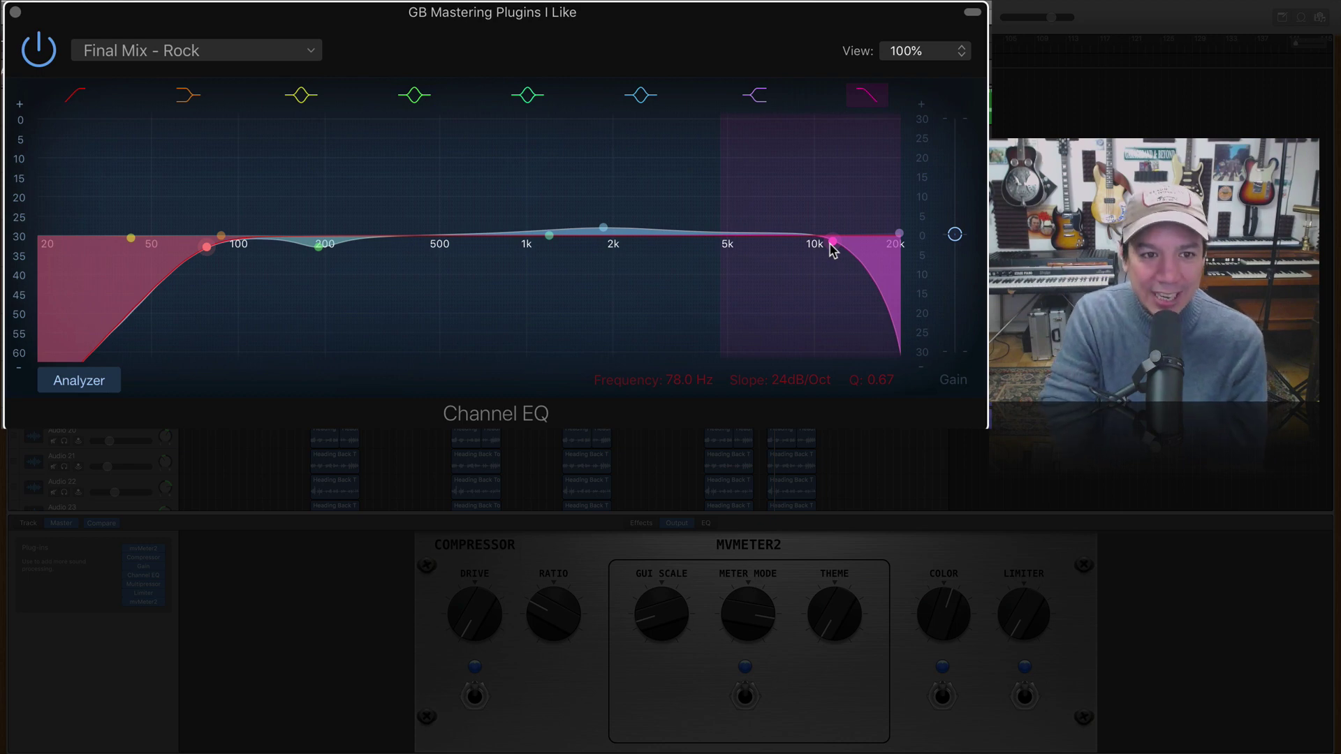
{"action": "left_click_drag", "start_coordinate": [831, 249], "coordinate": [814, 250]}
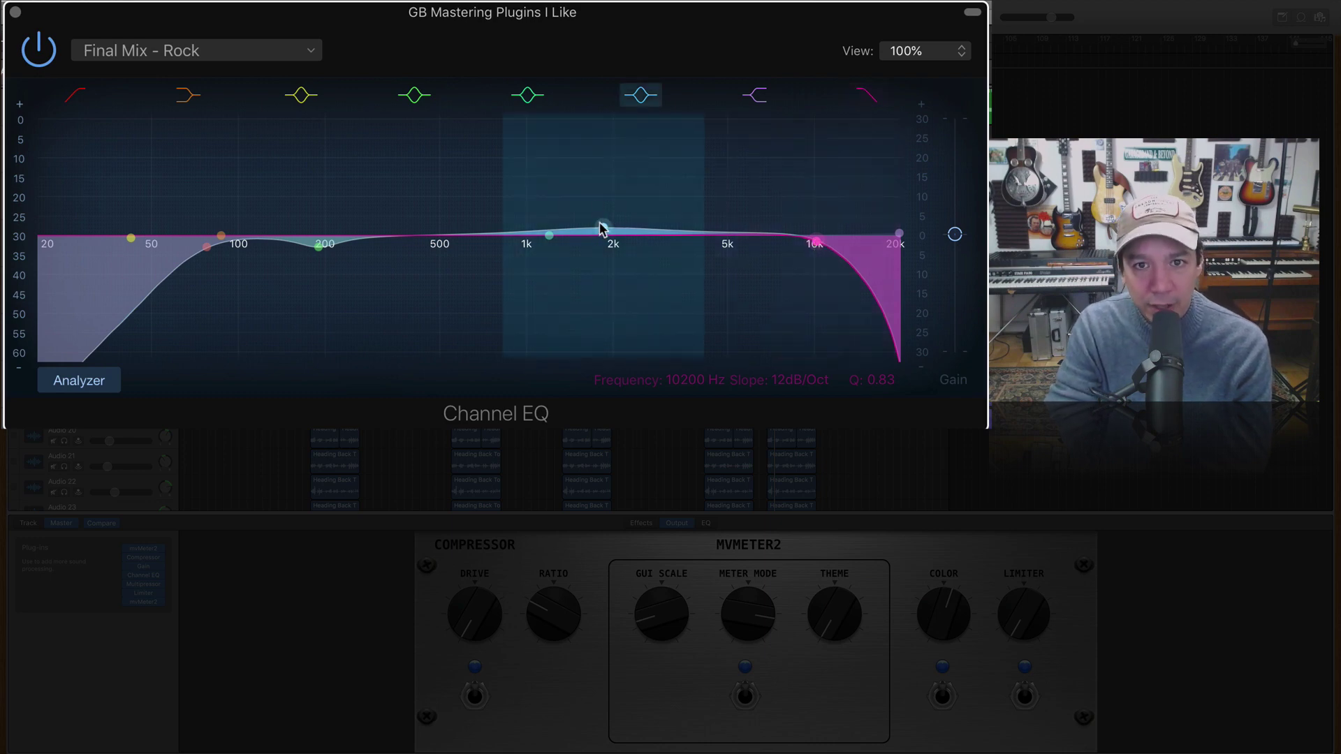
{"action": "key", "text": "space"}
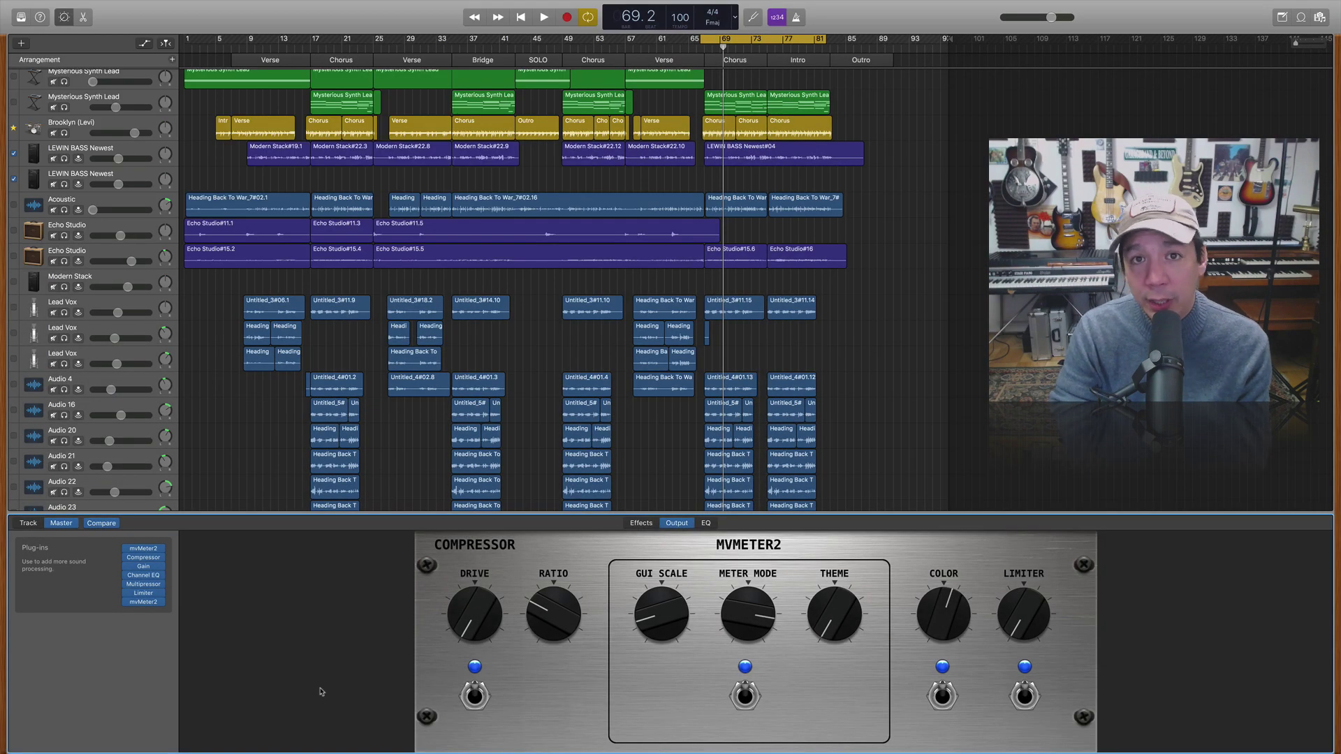
Step: Open the Multipressor's settings and raise its Master Gain to 2.8 during playback
{"action": "left_click", "coordinate": [143, 585]}
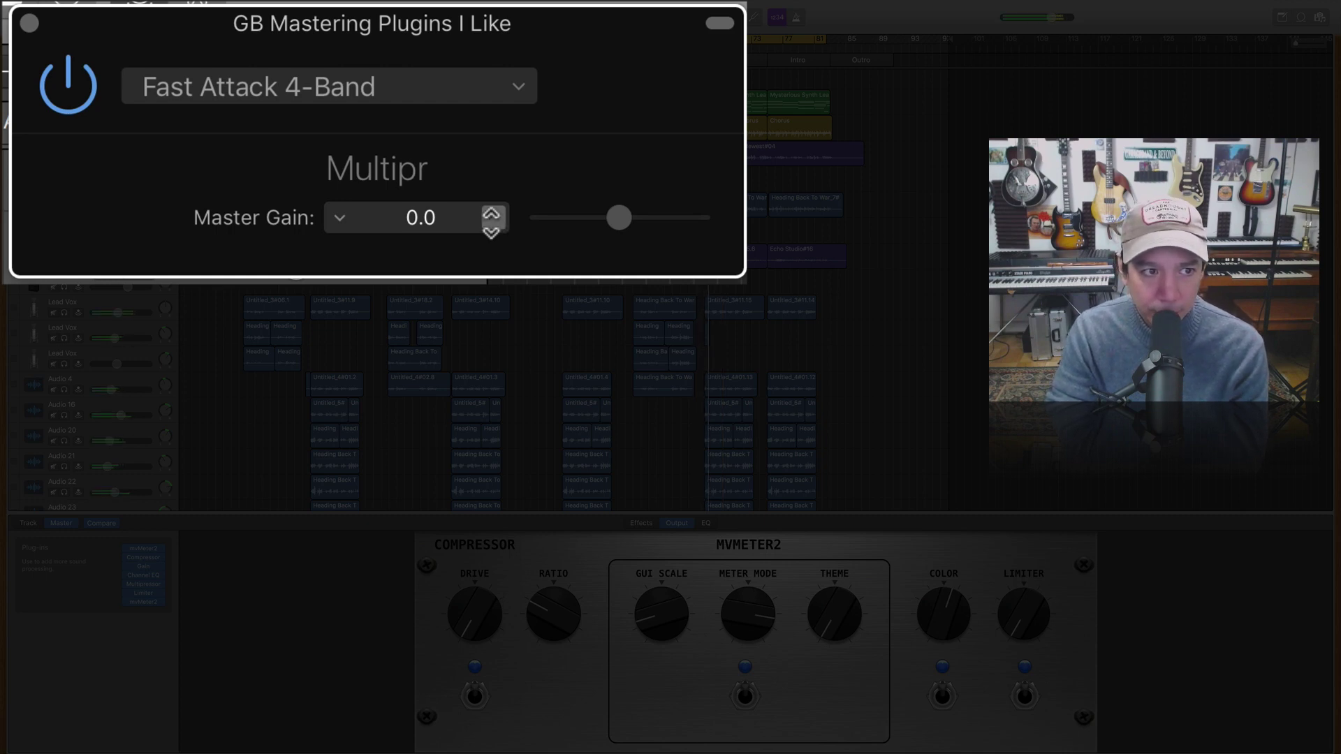
{"action": "left_click", "coordinate": [491, 212]}
{"action": "left_click", "coordinate": [491, 212]}
{"action": "left_click", "coordinate": [491, 213]}
{"action": "left_click", "coordinate": [491, 212]}
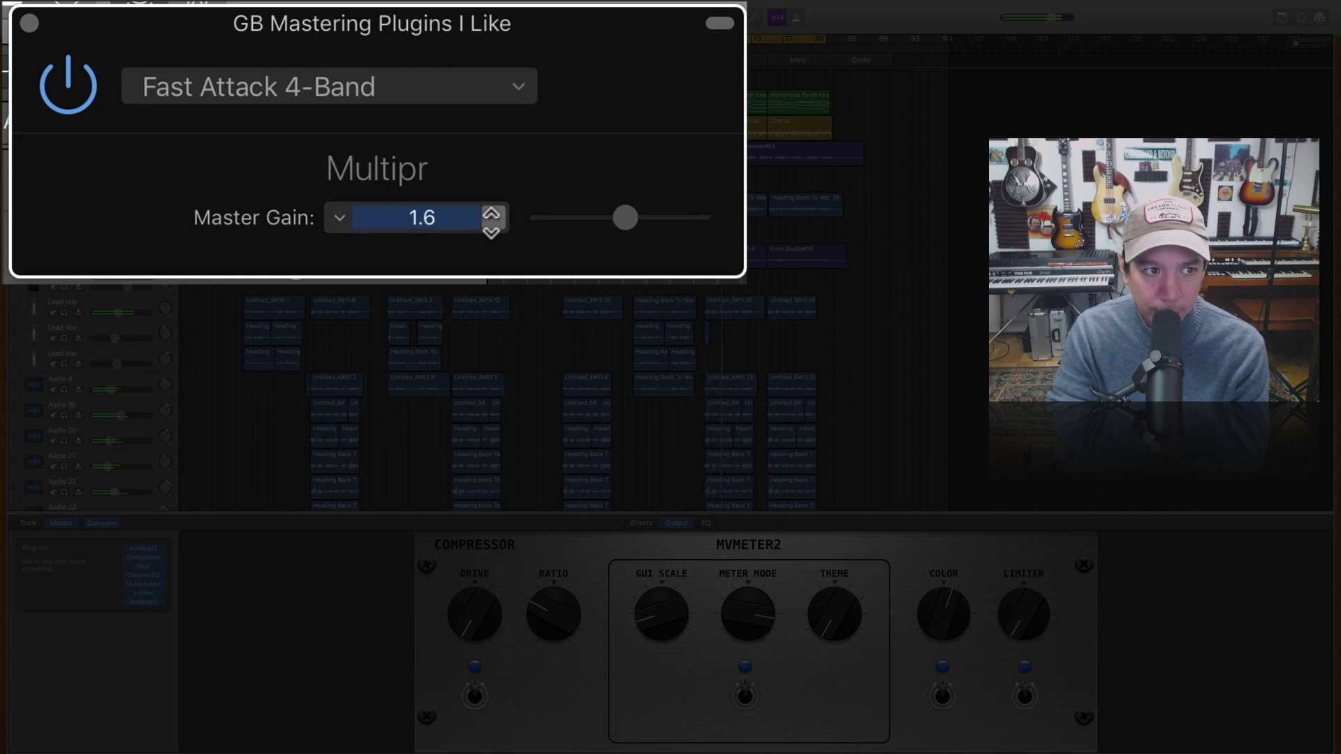
{"action": "left_click", "coordinate": [491, 213]}
{"action": "left_click", "coordinate": [491, 213]}
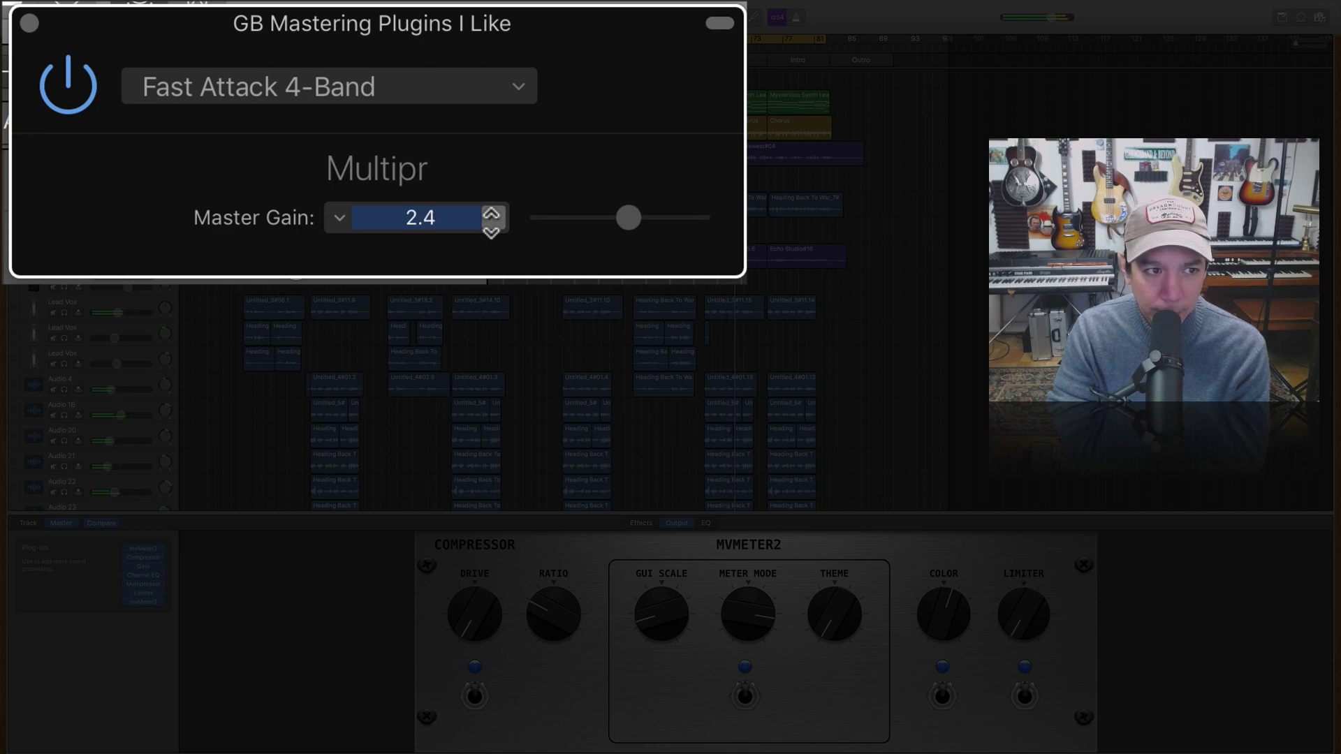
{"action": "left_click", "coordinate": [491, 213]}
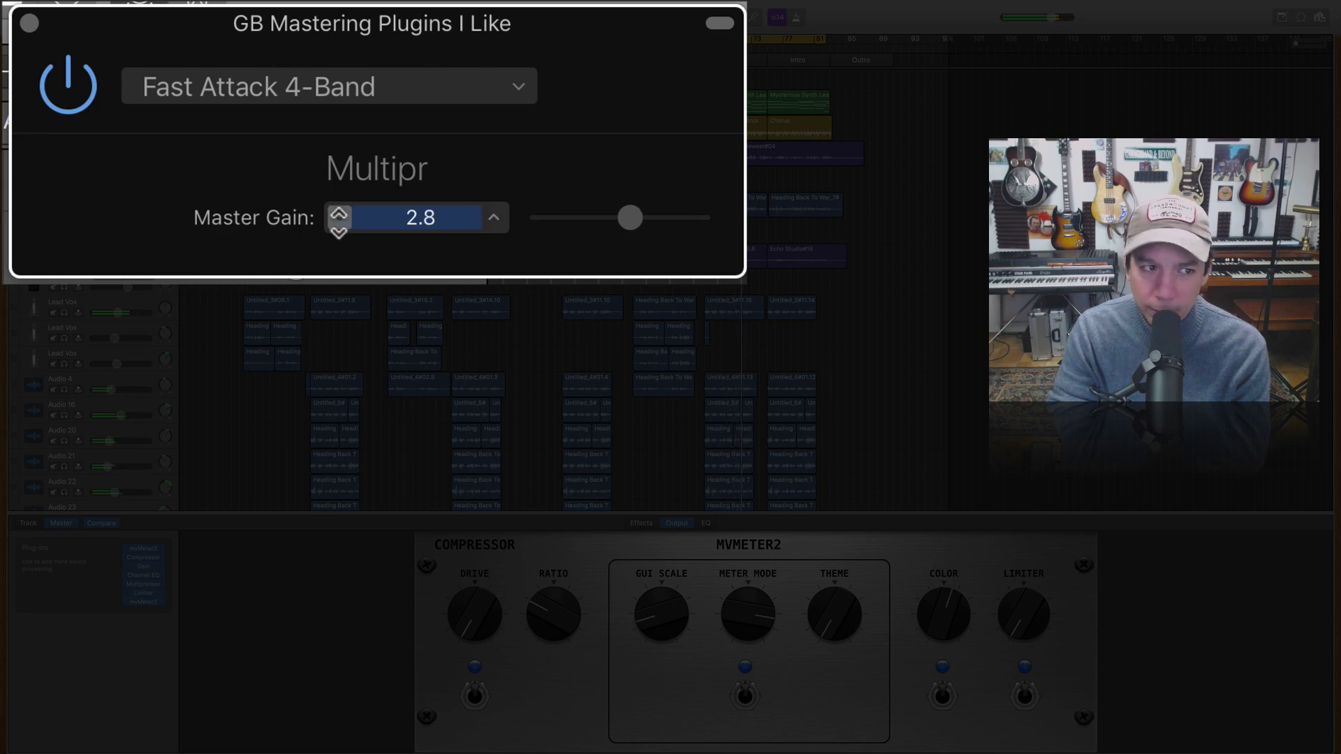
Step: Lower the Multipressor's Master Gain to 2.0 and close its settings
{"action": "left_click", "coordinate": [339, 218]}
{"action": "left_click", "coordinate": [339, 222]}
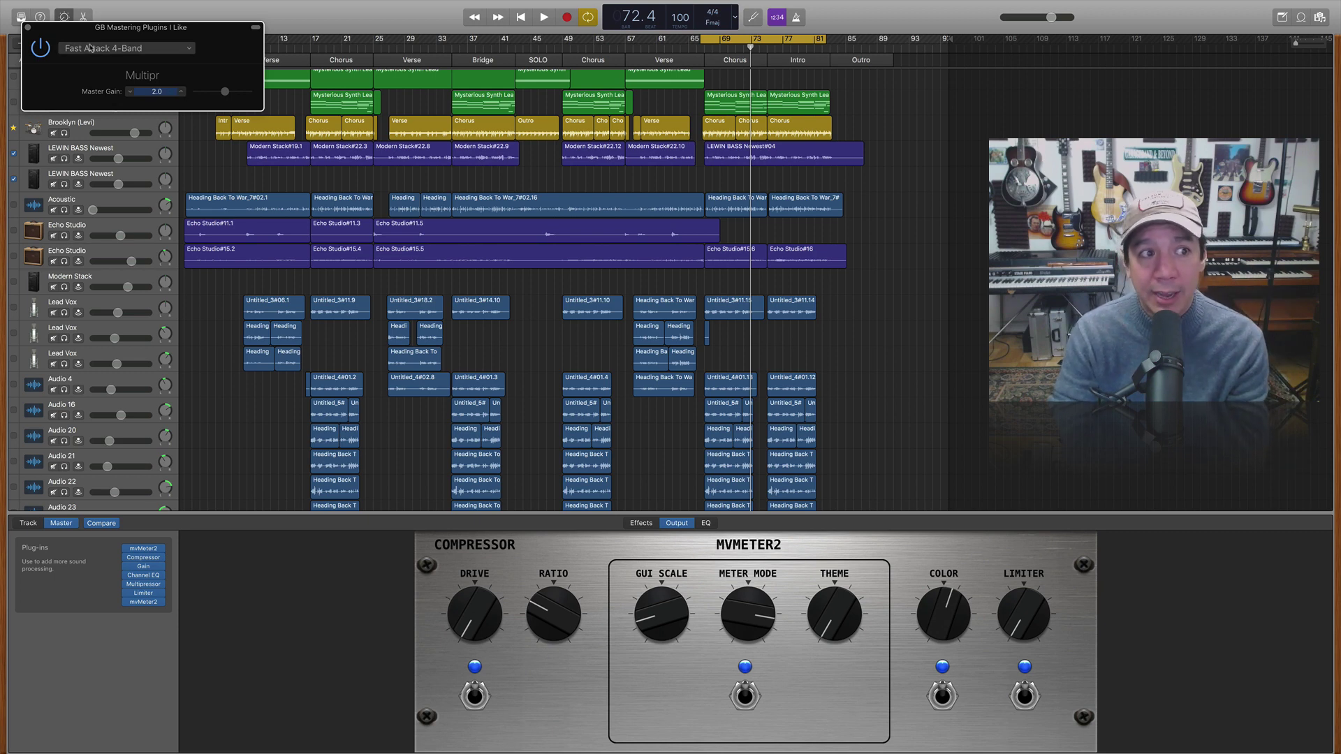
{"action": "left_click", "coordinate": [28, 29]}
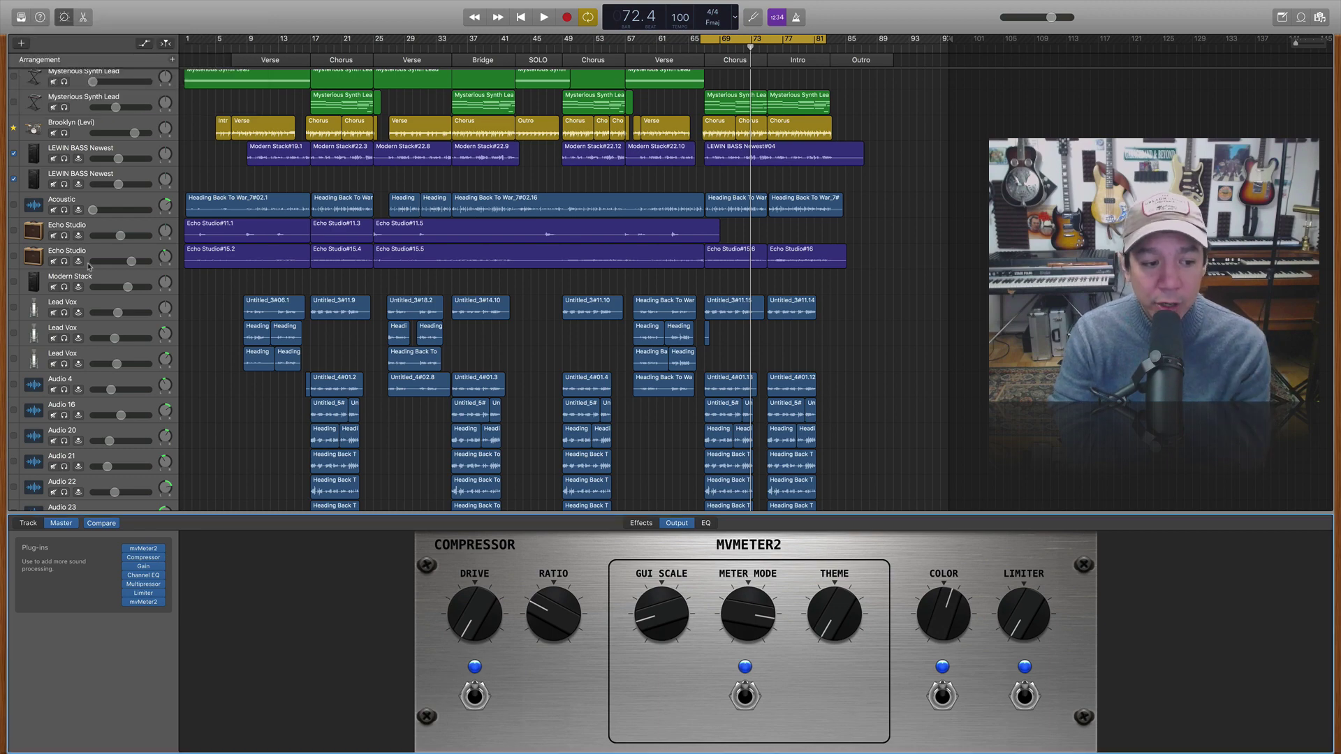
Step: Set the Gain plug-in to +1.5 dB and reset the maximum reading on the mvMeter2
{"action": "left_click", "coordinate": [142, 567]}
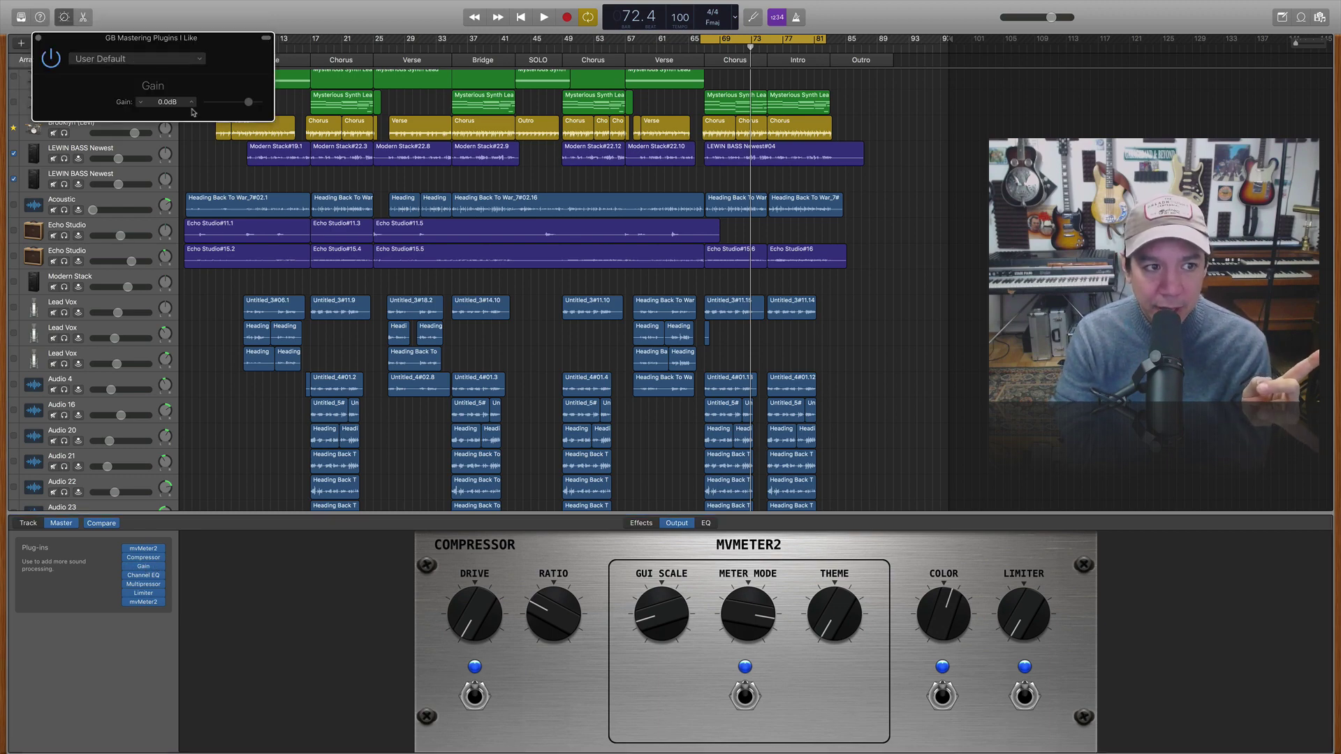
{"action": "key", "text": "Up"}
{"action": "key", "text": "Up"}
{"action": "key", "text": "Up"}
{"action": "key", "text": "Up"}
{"action": "key", "text": "Up"}
{"action": "key", "text": "Up"}
{"action": "key", "text": "Up"}
{"action": "key", "text": "Up"}
{"action": "key", "text": "Up"}
{"action": "key", "text": "Up"}
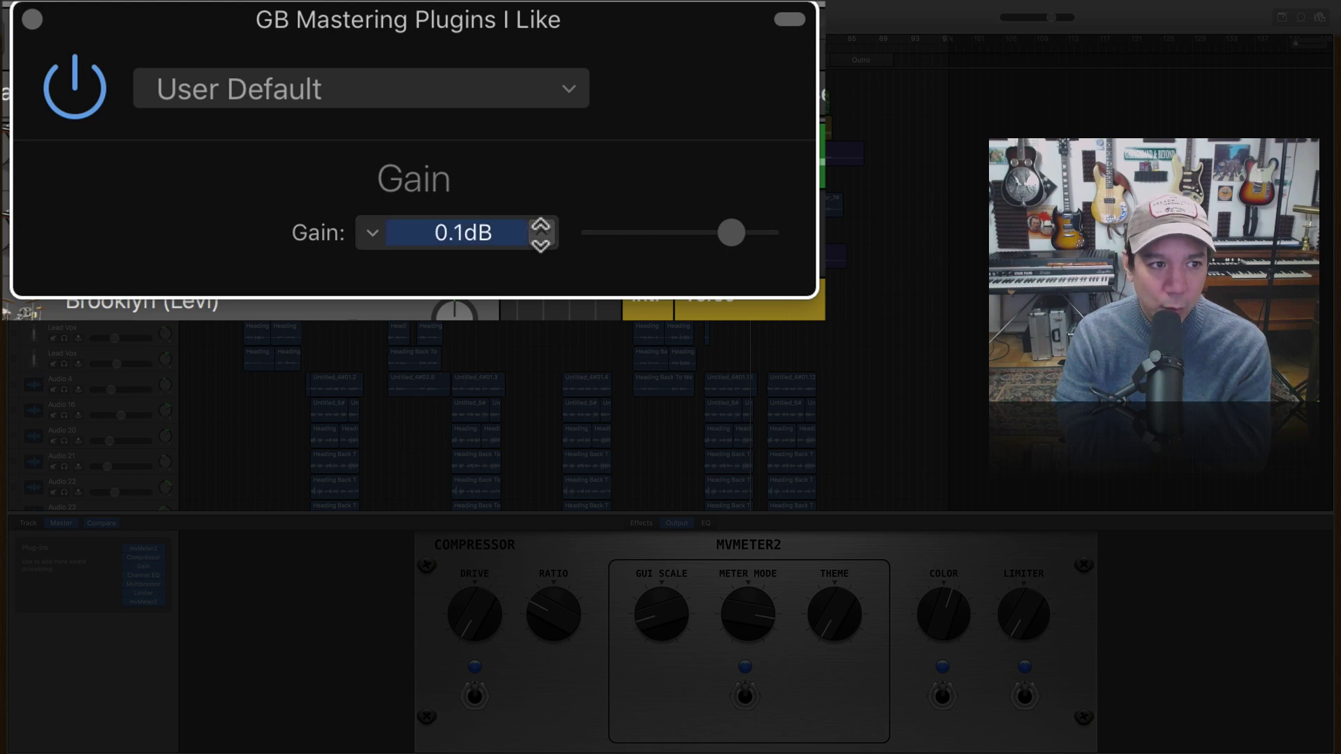
{"action": "key", "text": "Up"}
{"action": "key", "text": "Up"}
{"action": "key", "text": "Up"}
{"action": "key", "text": "Up"}
{"action": "key", "text": "Up"}
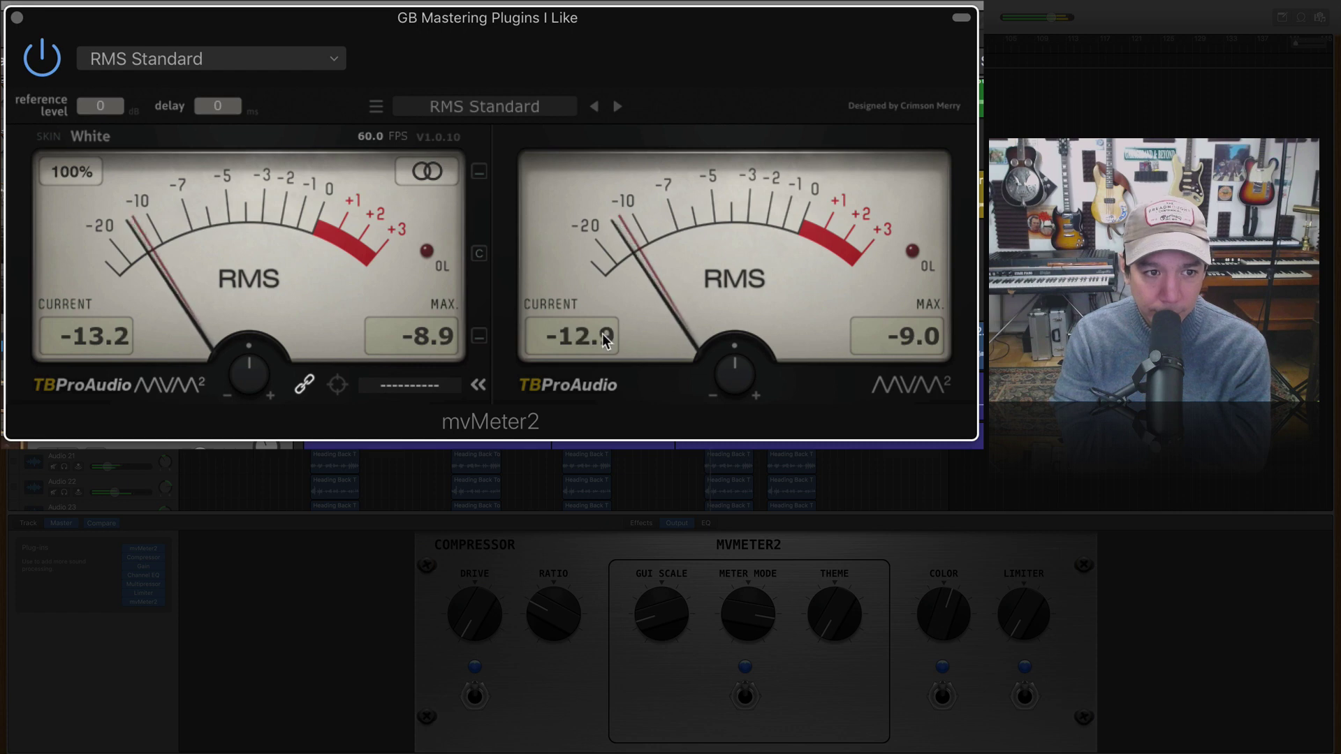
{"action": "left_click", "coordinate": [428, 333]}
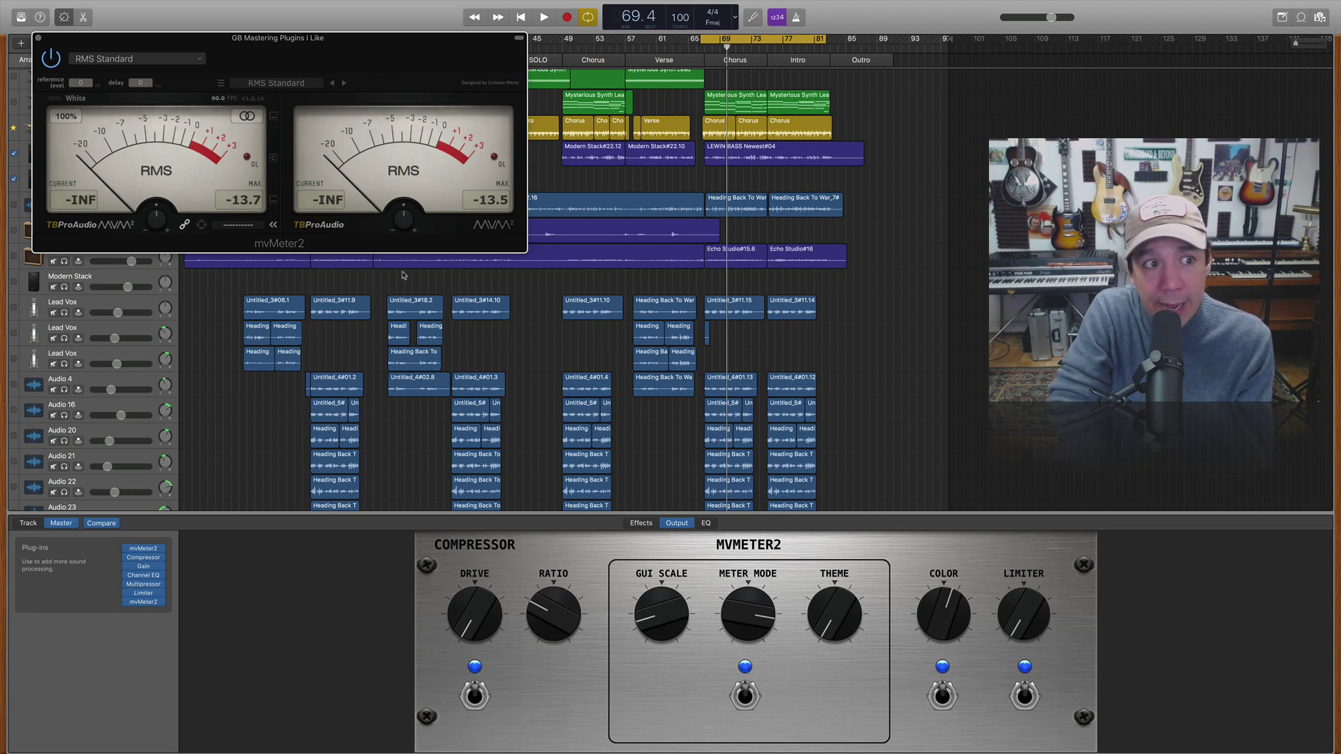
Step: Open the Limiter's settings and set its Output Level to -0.1 dB and its Gain to +1.5 dB
{"action": "left_click", "coordinate": [145, 594]}
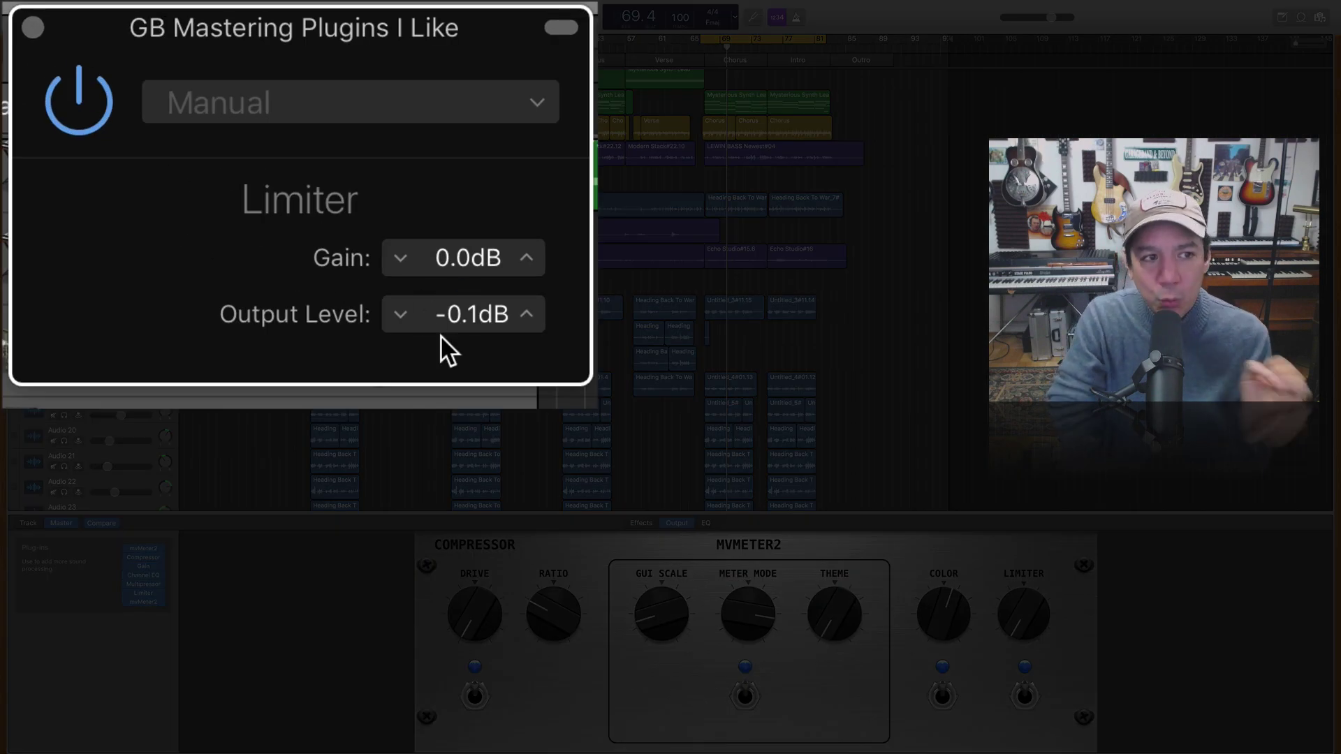
{"action": "left_click_drag", "start_coordinate": [452, 334], "coordinate": [403, 317]}
{"action": "scroll", "coordinate": [402, 317], "scroll_direction": "down", "scroll_amount": 2}
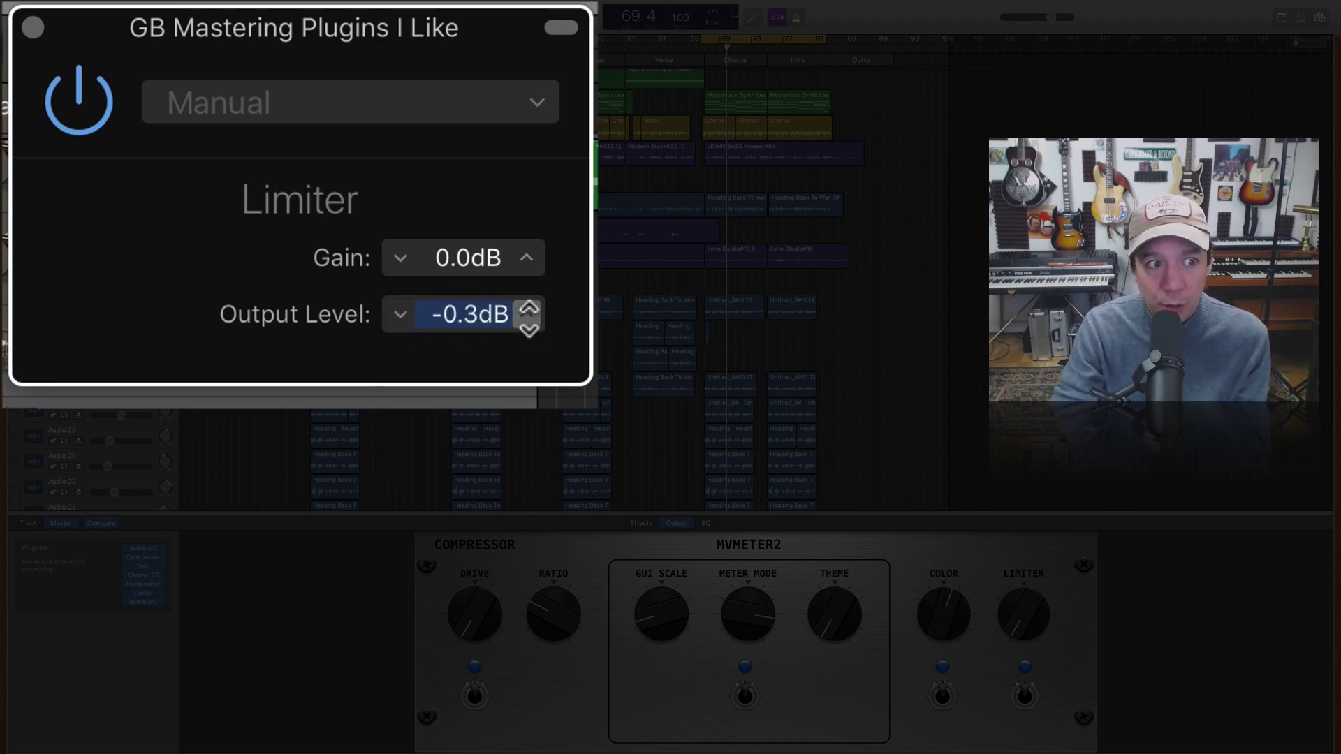
{"action": "scroll", "coordinate": [528, 318], "scroll_direction": "up", "scroll_amount": 2}
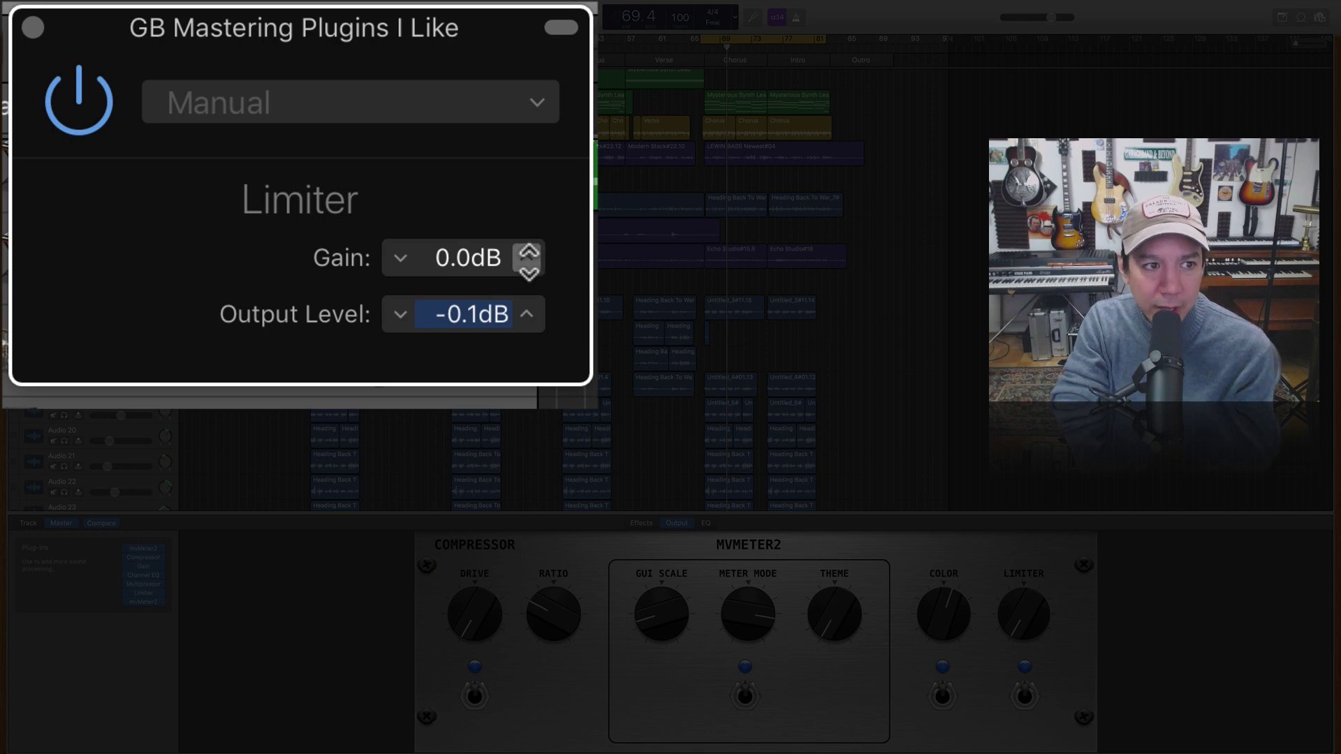
{"action": "left_click", "coordinate": [529, 252]}
{"action": "left_click", "coordinate": [529, 251]}
{"action": "left_click", "coordinate": [529, 252]}
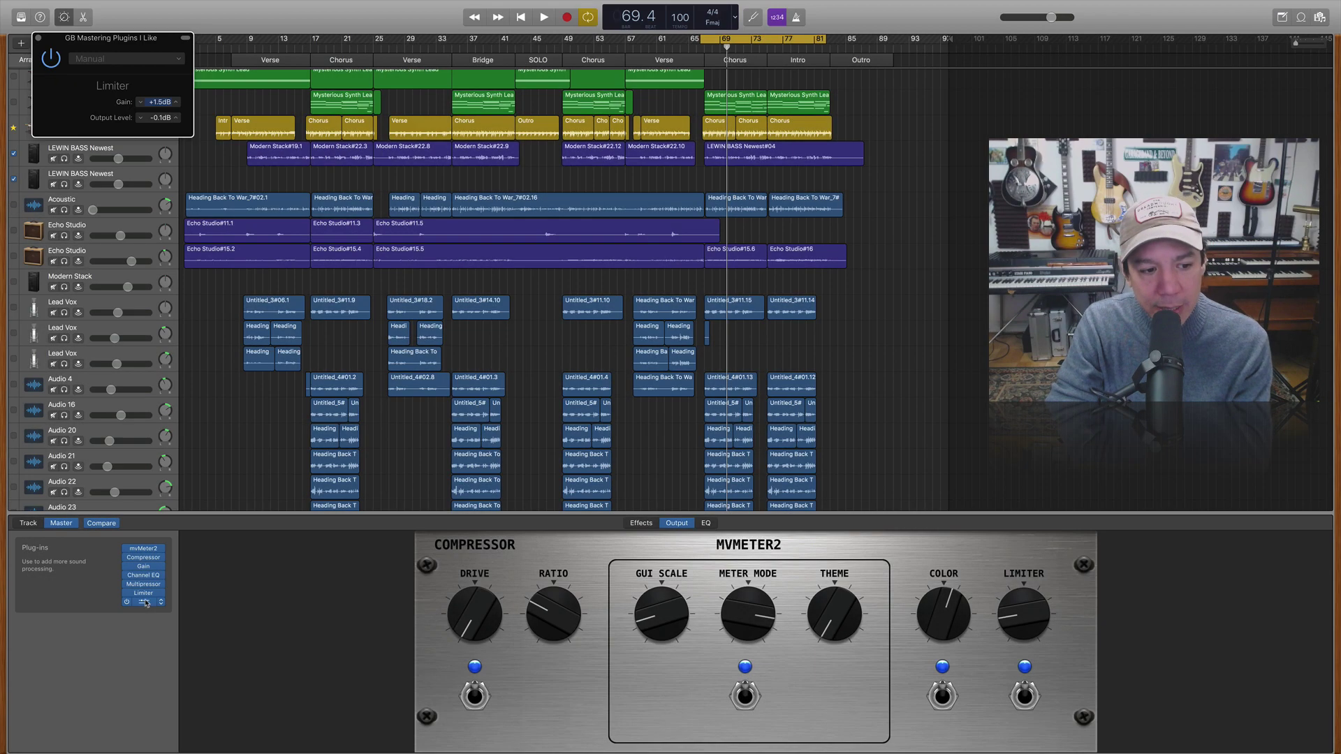
Step: Open the final mvMeter2 in the chain and play the mix to check the RMS level
{"action": "left_click", "coordinate": [145, 601]}
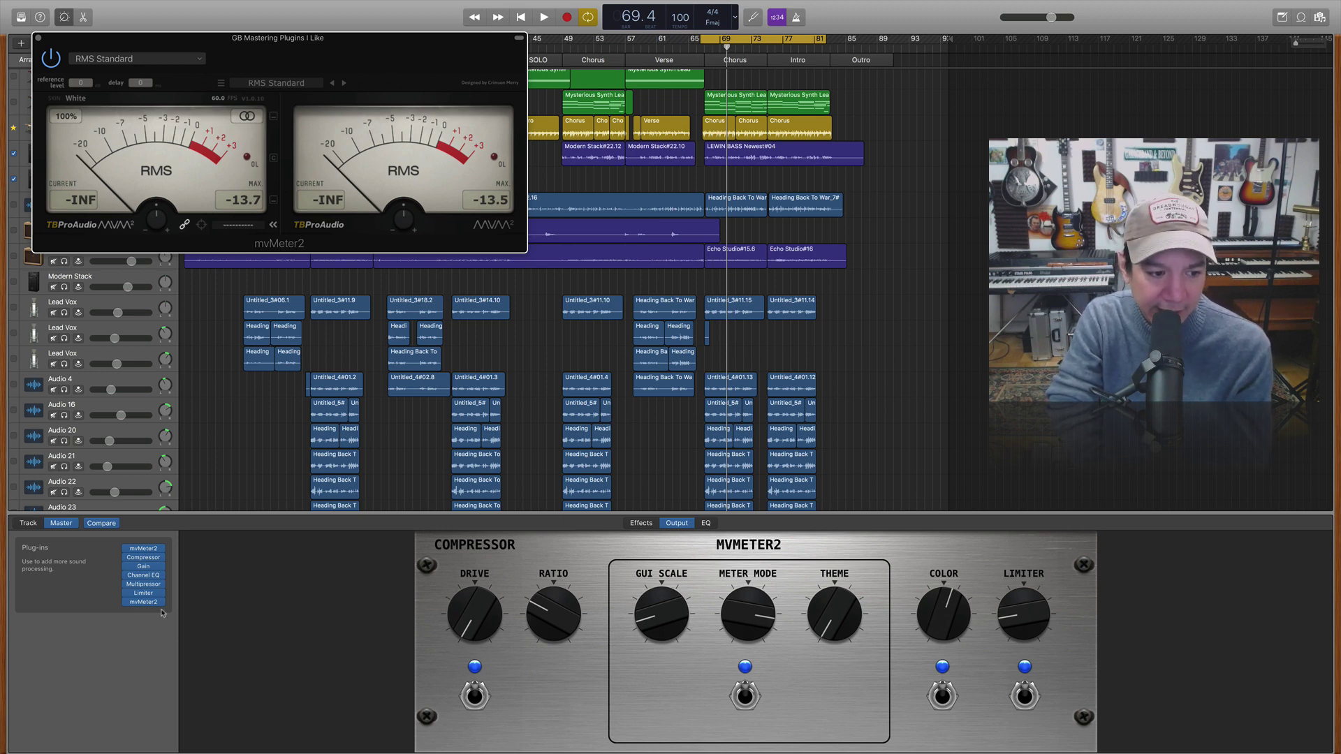
{"action": "mouse_move", "coordinate": [143, 593]}
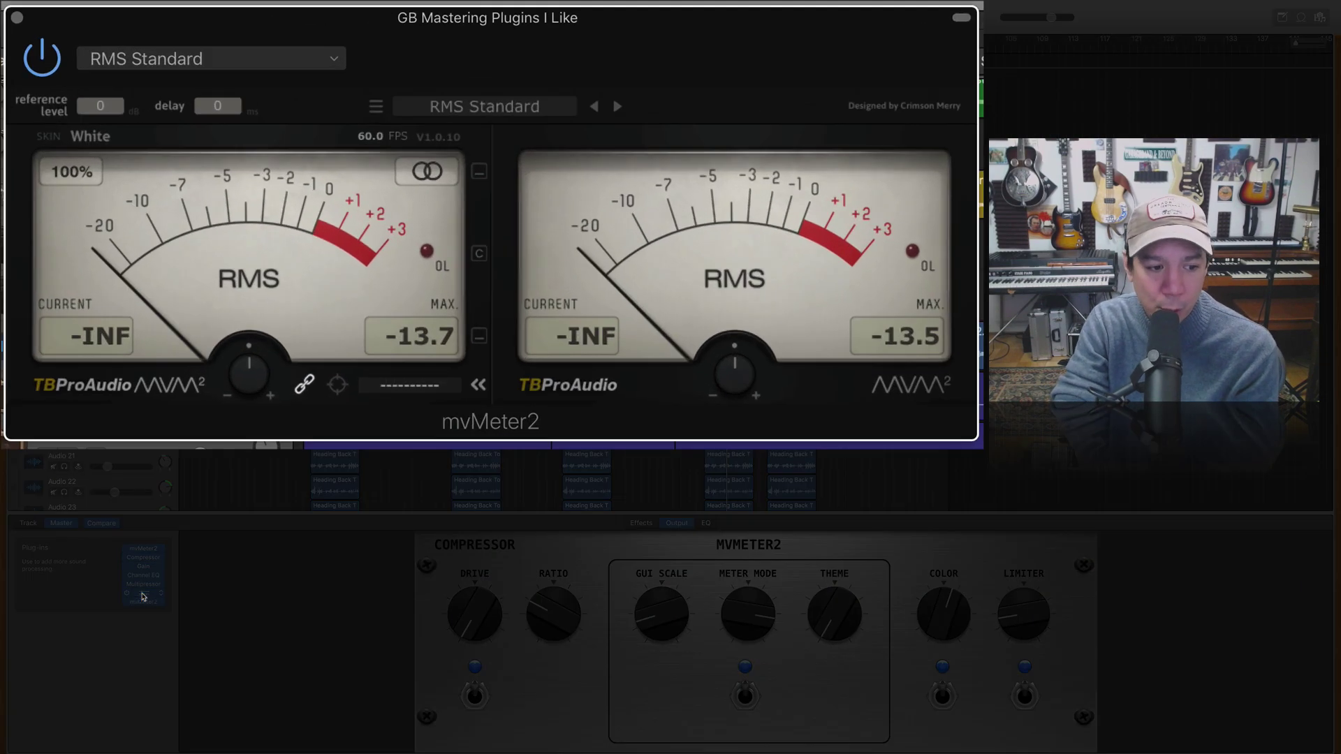
{"action": "key", "text": "space"}
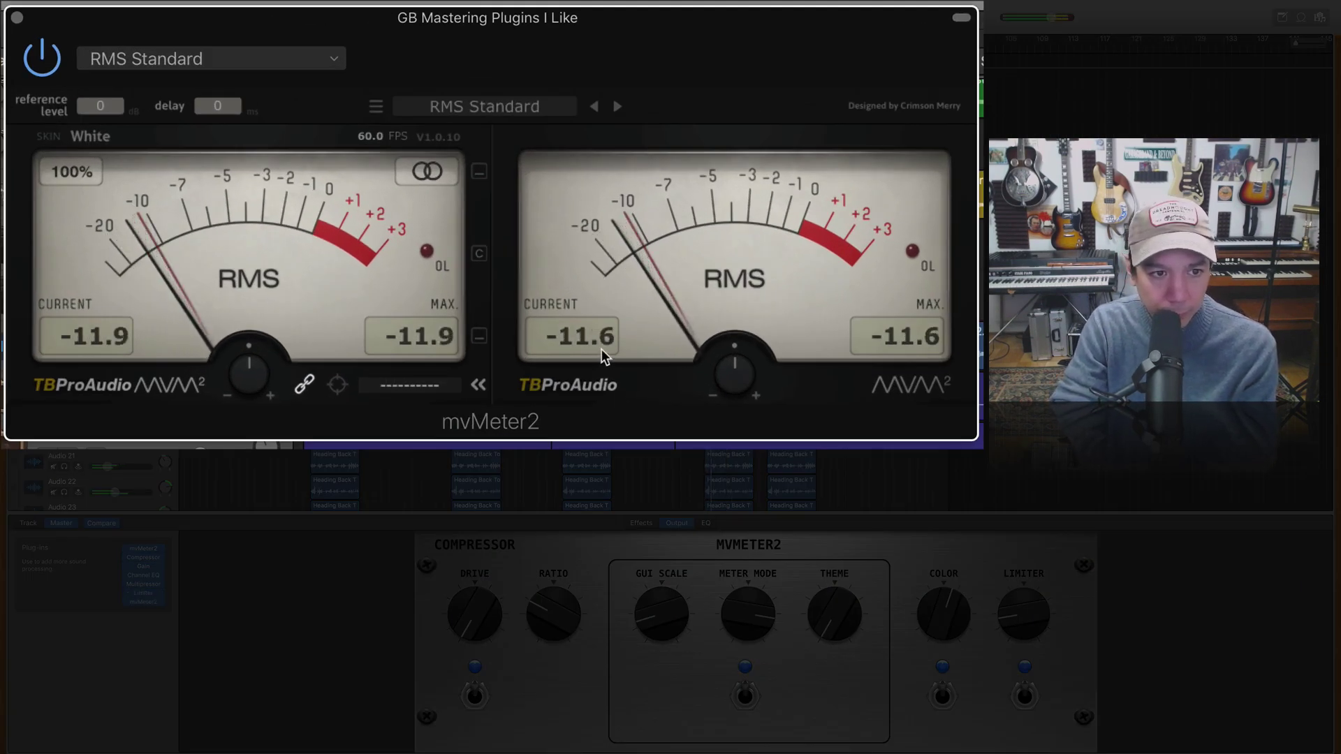
Step: Raise the Gain plug-in to +1.7 dB while the mix plays
{"action": "mouse_move", "coordinate": [158, 553]}
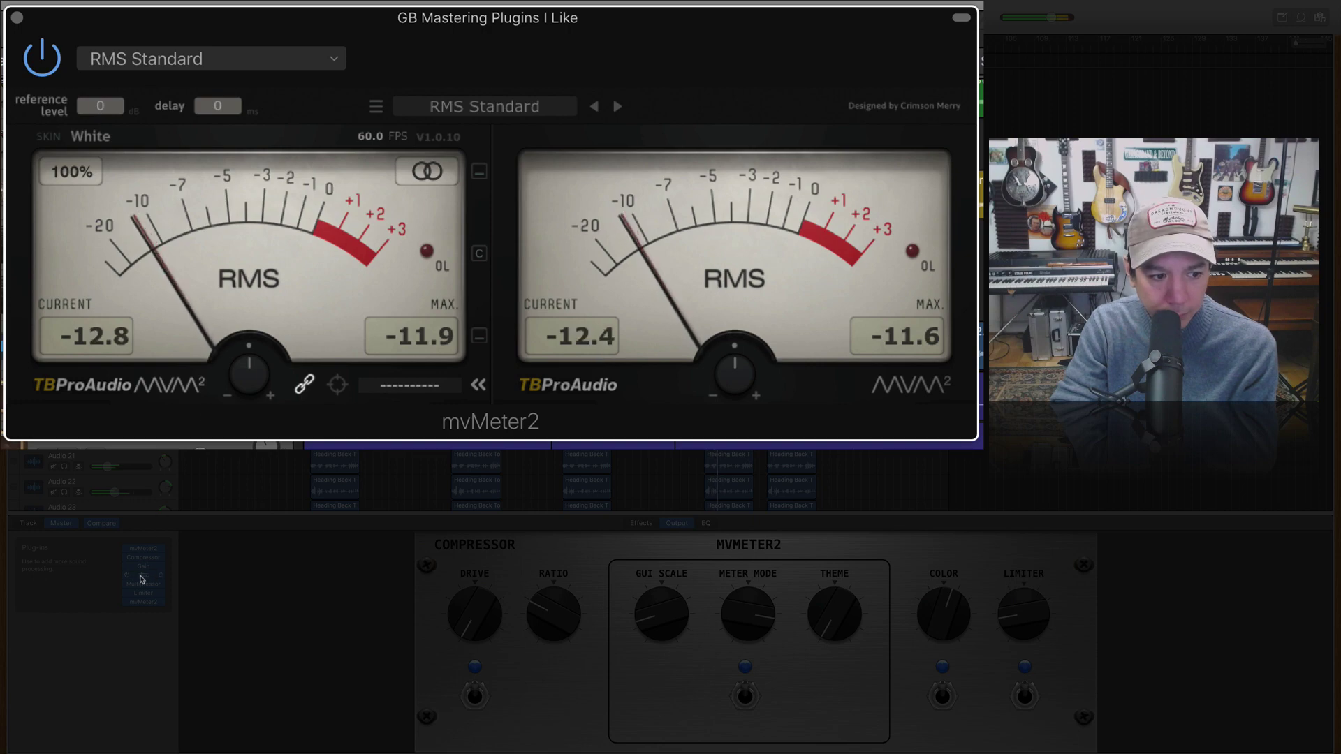
{"action": "left_click", "coordinate": [146, 568]}
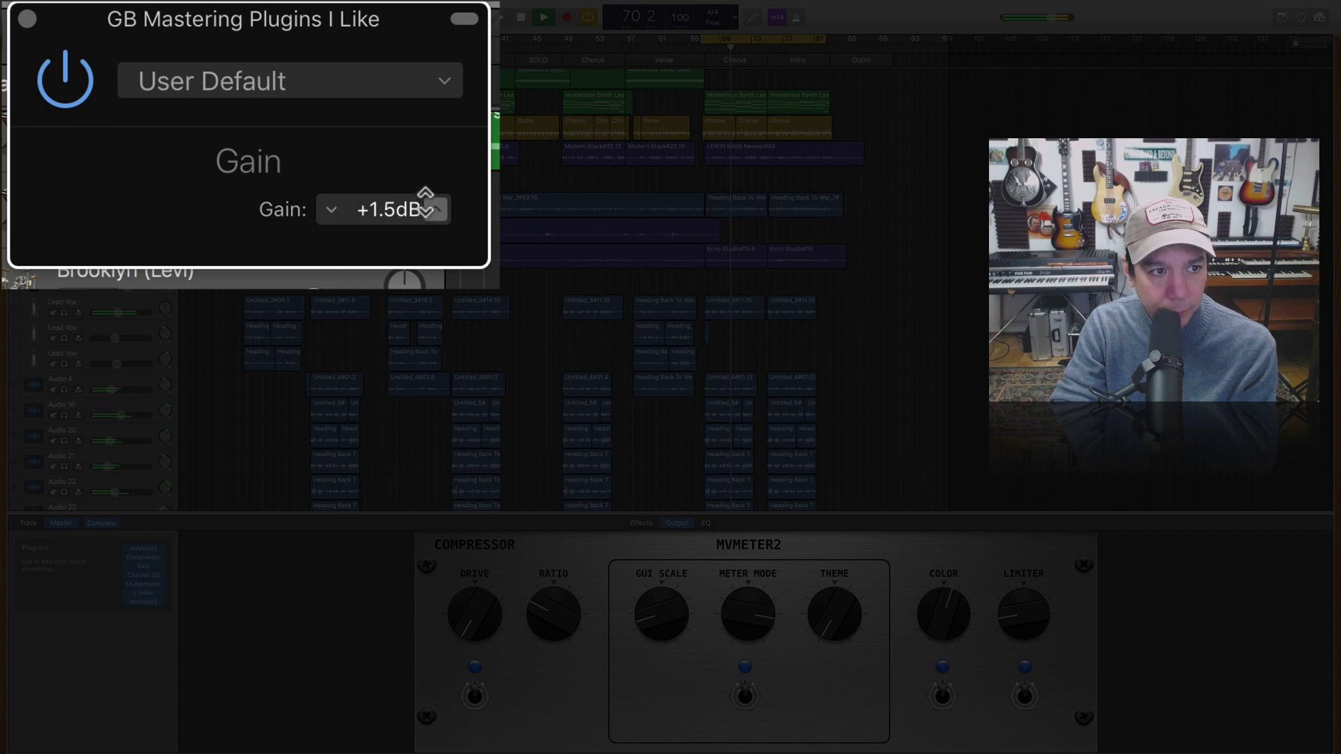
{"action": "left_click", "coordinate": [427, 202]}
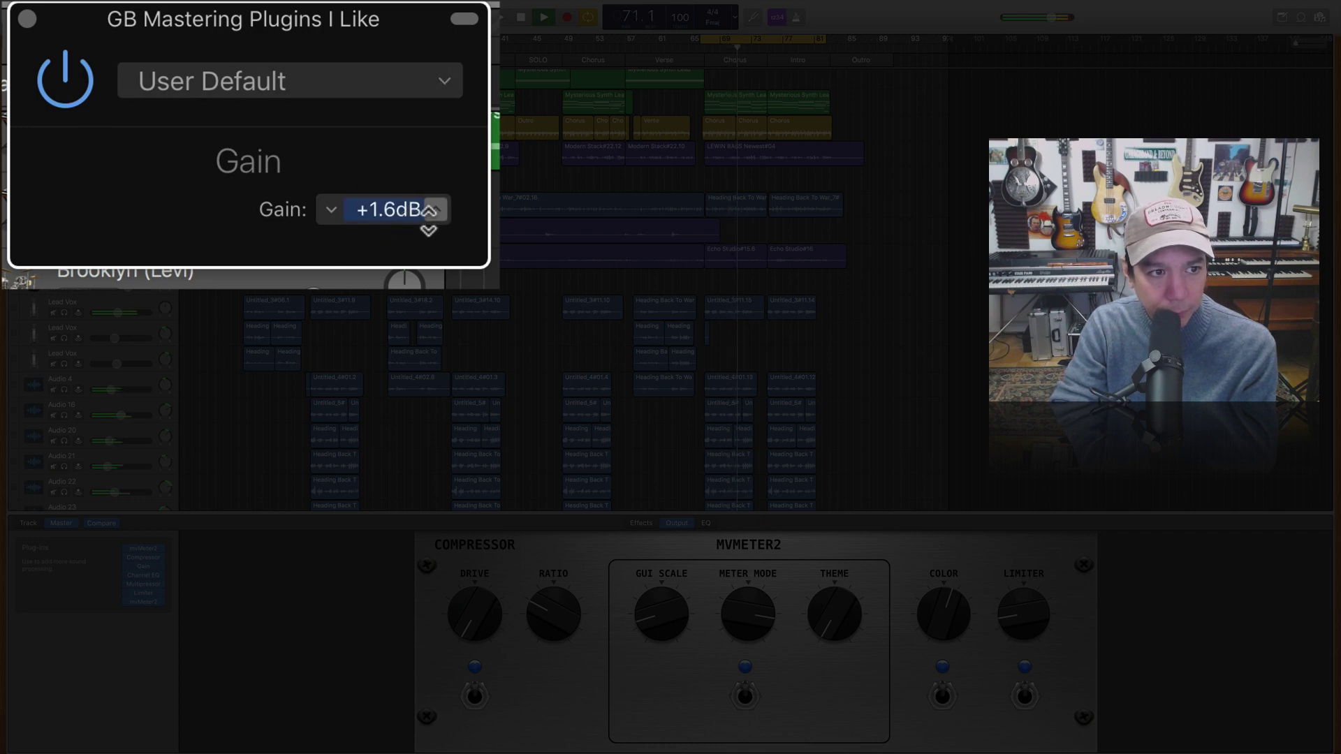
{"action": "left_click", "coordinate": [428, 209]}
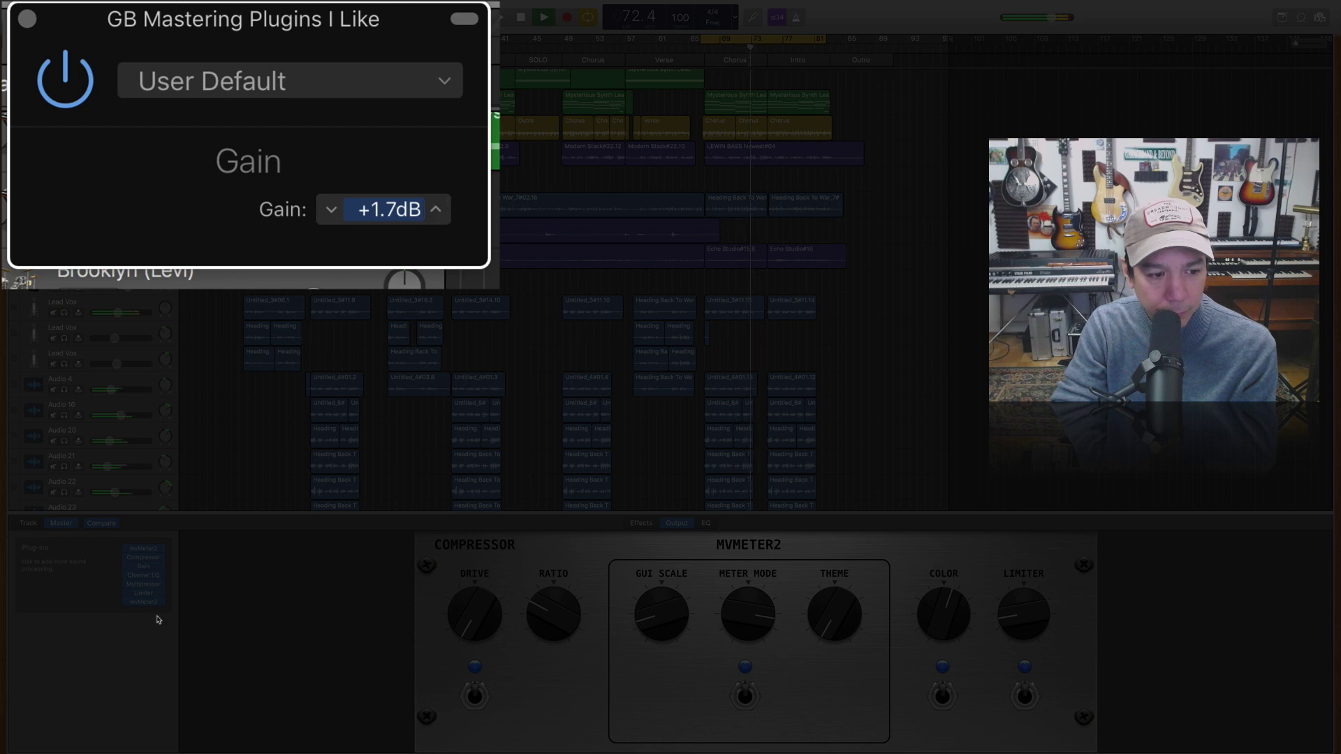
Step: Set the Multipressor's Master Gain to 2.4 and check the level on the final mvMeter2
{"action": "left_click", "coordinate": [145, 589]}
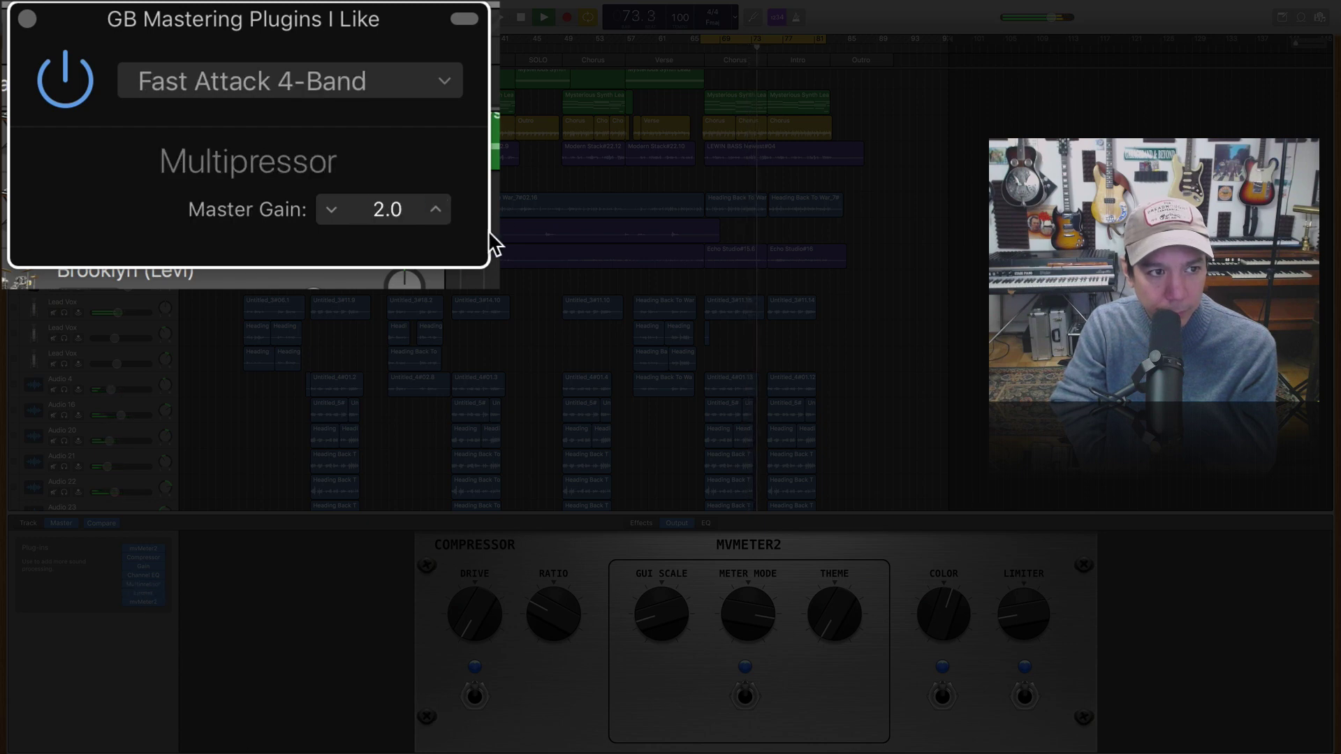
{"action": "left_click", "coordinate": [434, 210]}
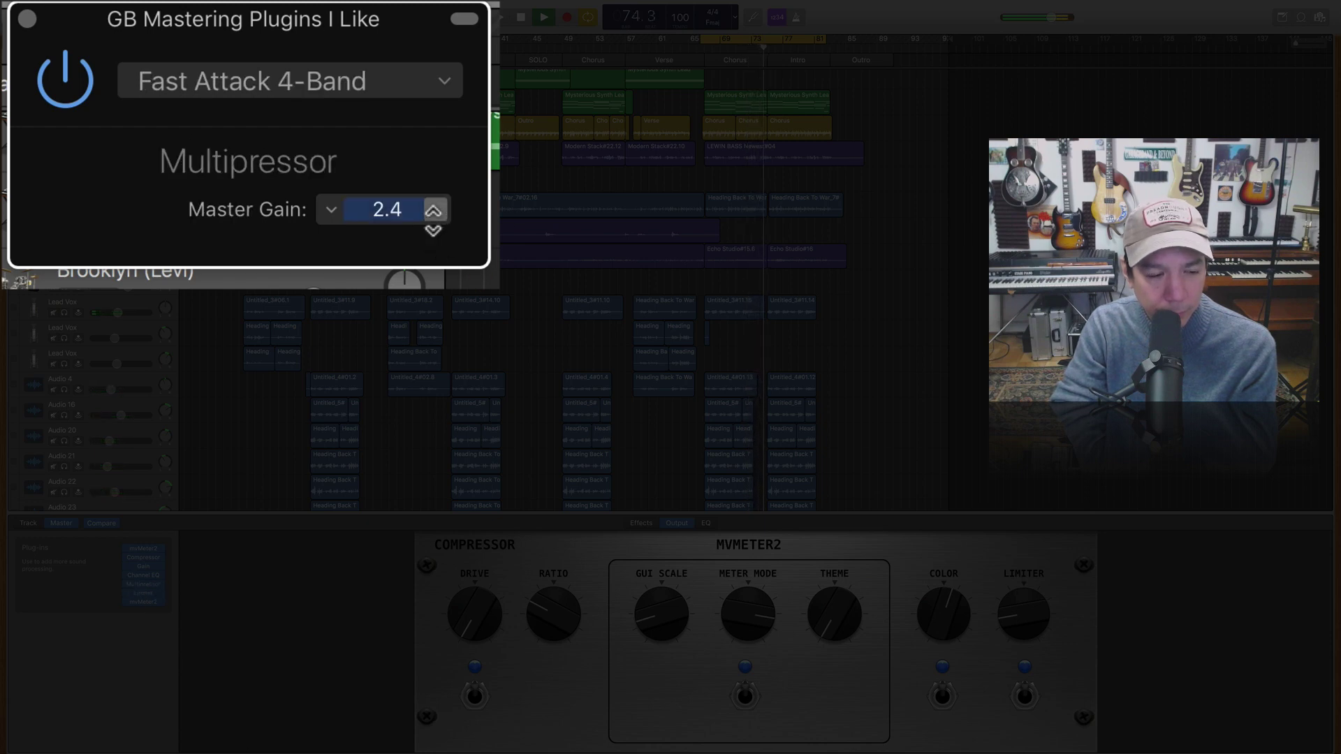
{"action": "left_click", "coordinate": [145, 604]}
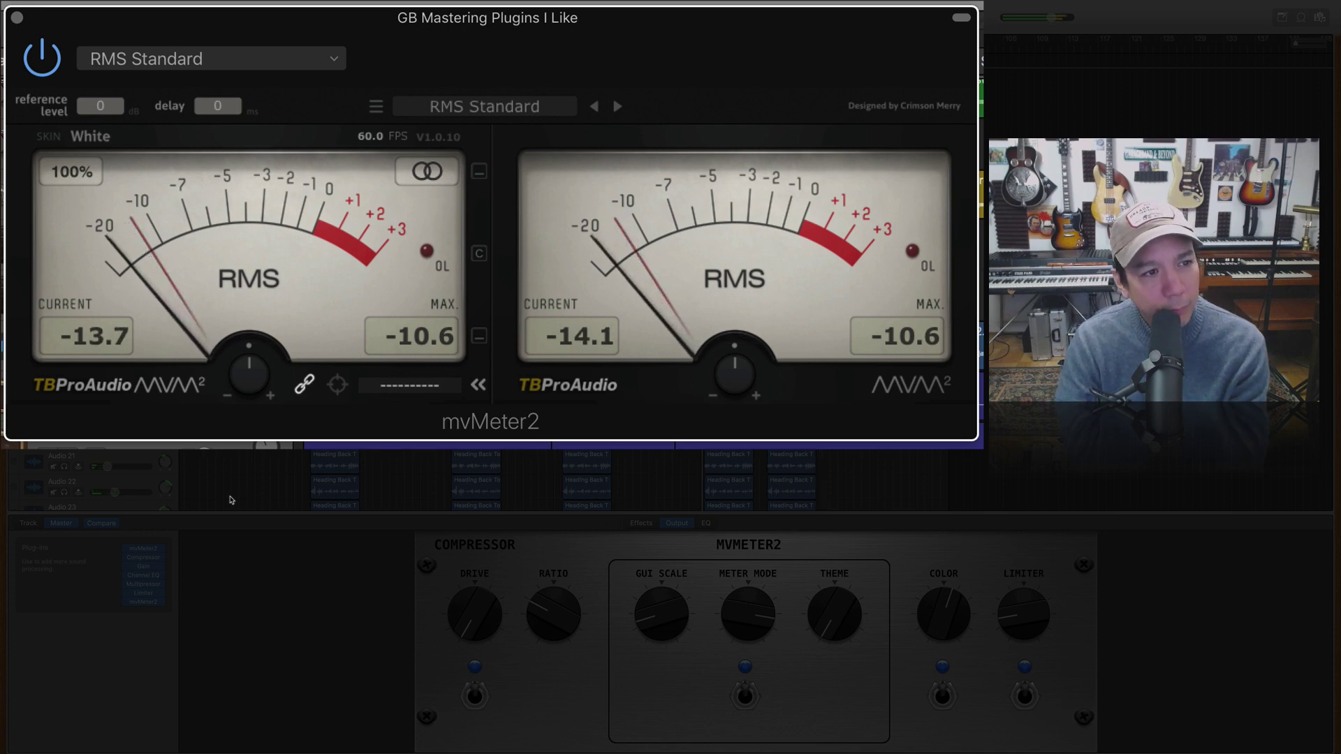
Step: Set the Compressor's Ratio to 2.1:1 and its Attack to 3.5 ms
{"action": "left_click", "coordinate": [148, 562]}
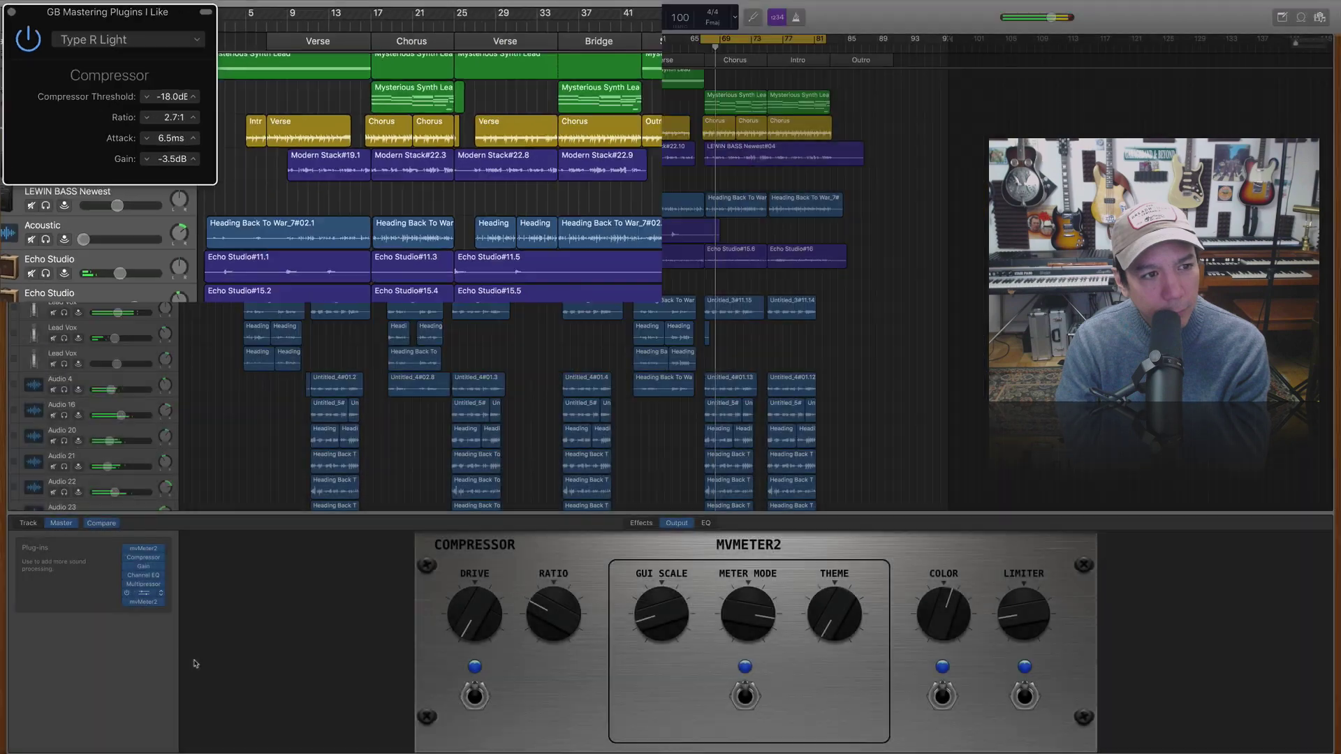
{"action": "left_click_drag", "start_coordinate": [734, 605], "coordinate": [761, 607]}
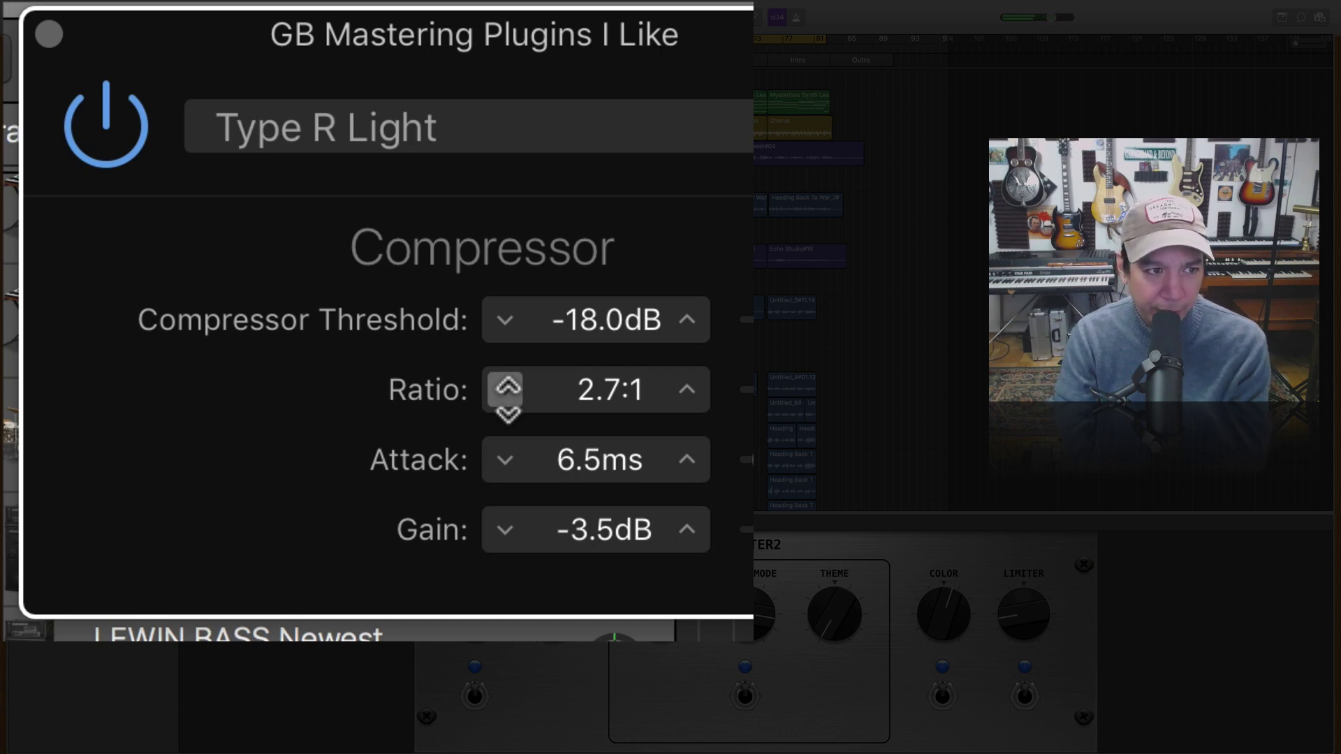
{"action": "scroll", "coordinate": [508, 398], "scroll_direction": "down", "scroll_amount": 2}
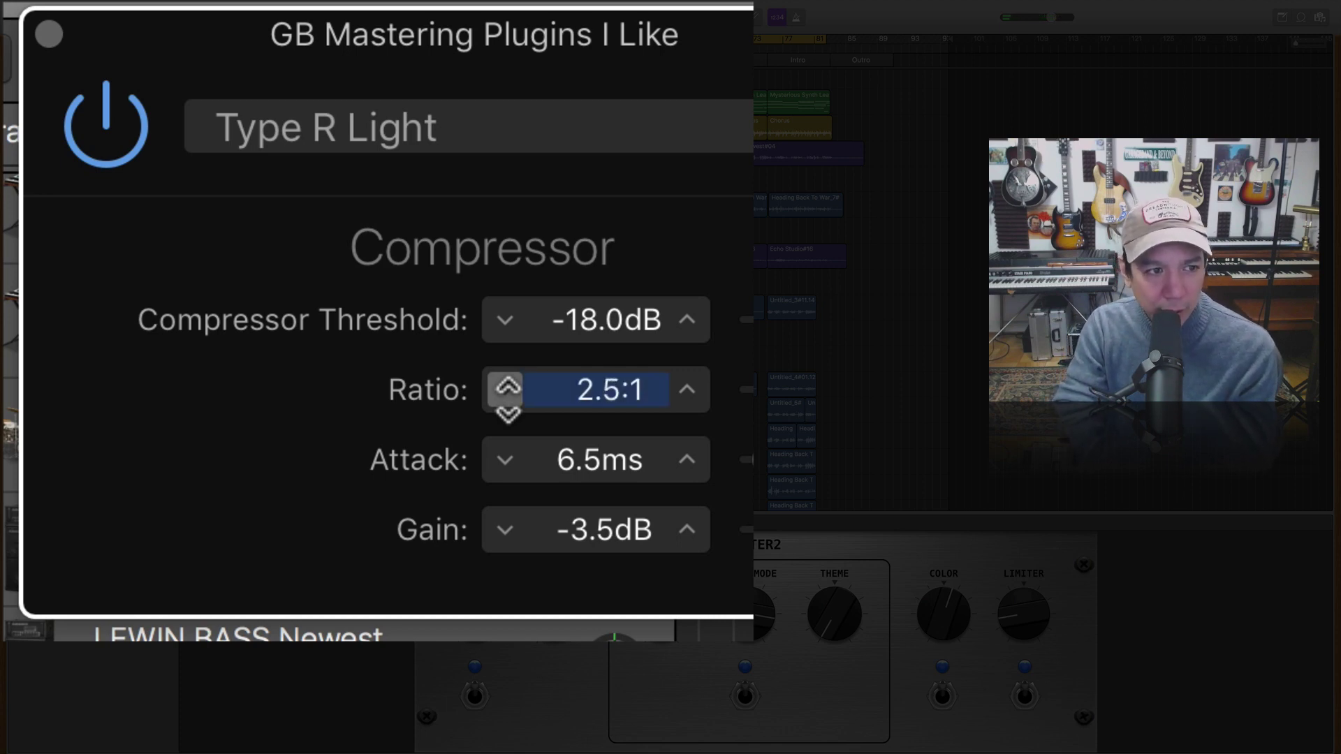
{"action": "scroll", "coordinate": [507, 399], "scroll_direction": "down", "scroll_amount": 3}
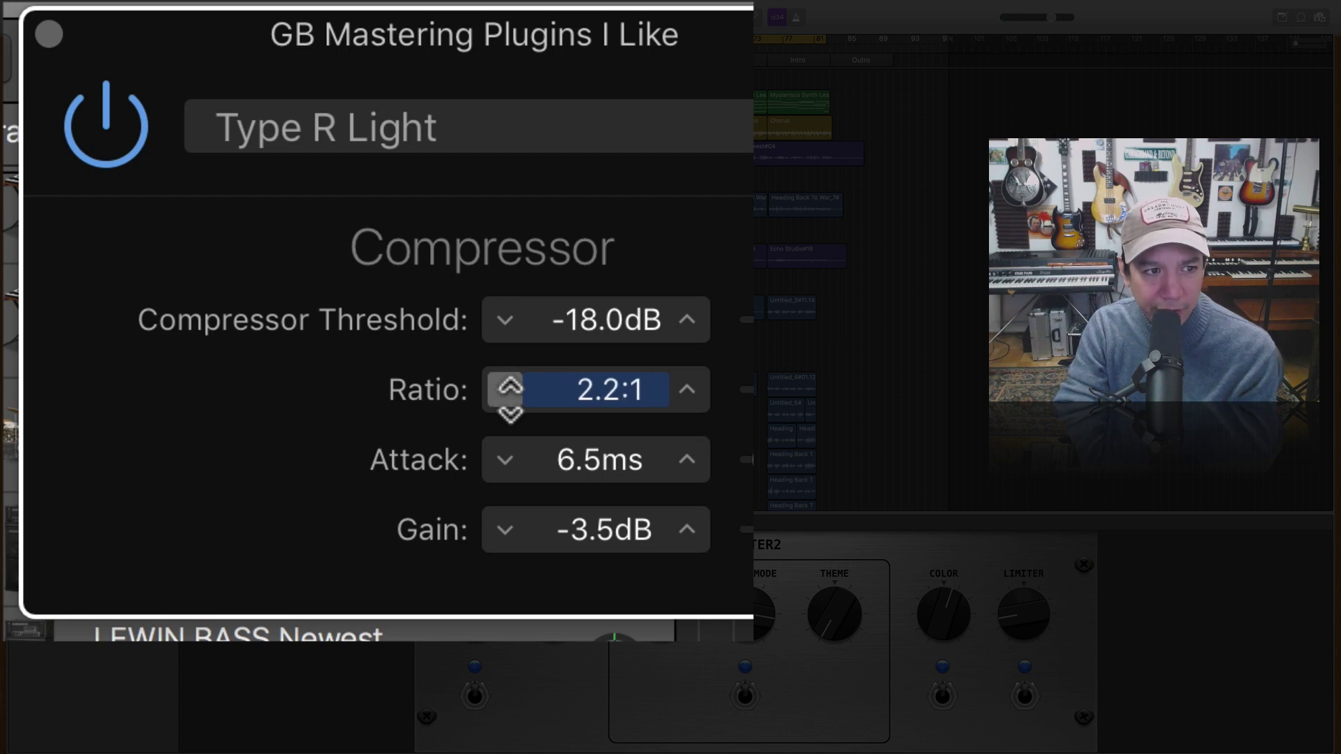
{"action": "scroll", "coordinate": [510, 398], "scroll_direction": "down", "scroll_amount": 1}
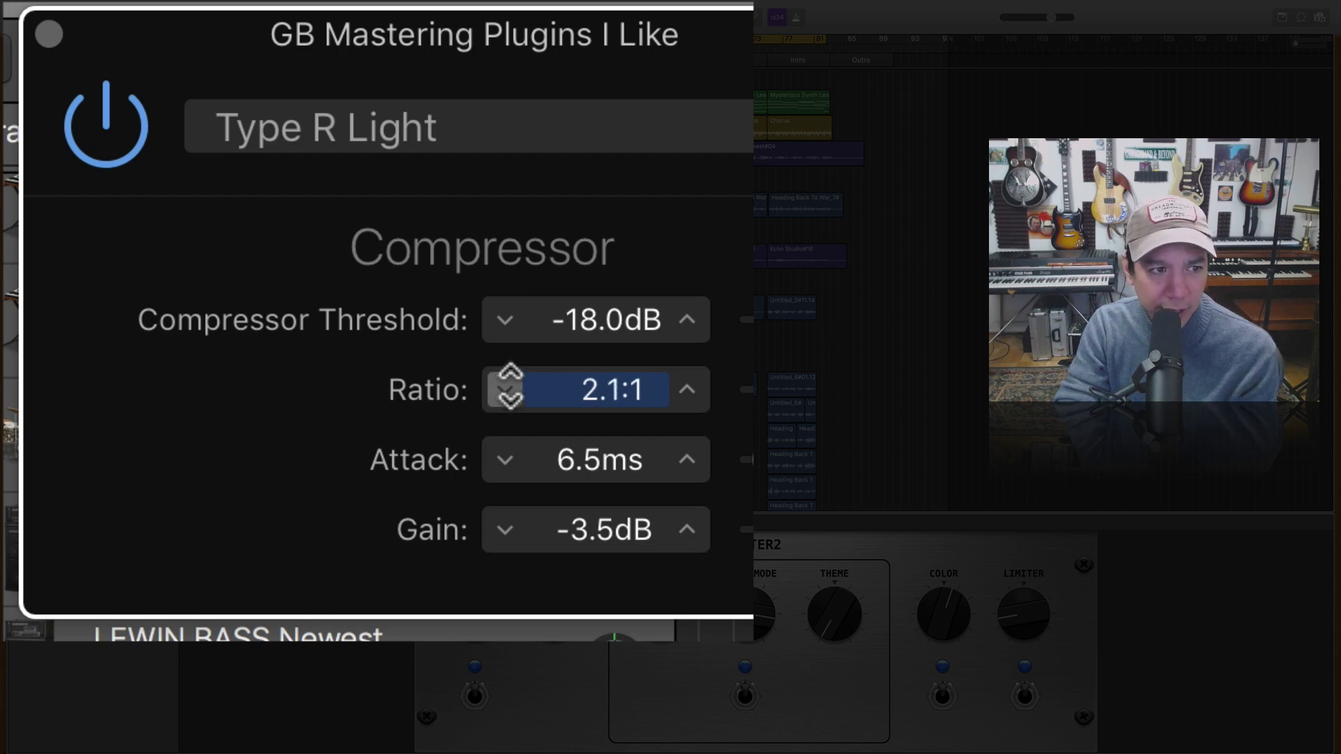
{"action": "scroll", "coordinate": [509, 389], "scroll_direction": "down", "scroll_amount": 1}
{"action": "left_click", "coordinate": [692, 389]}
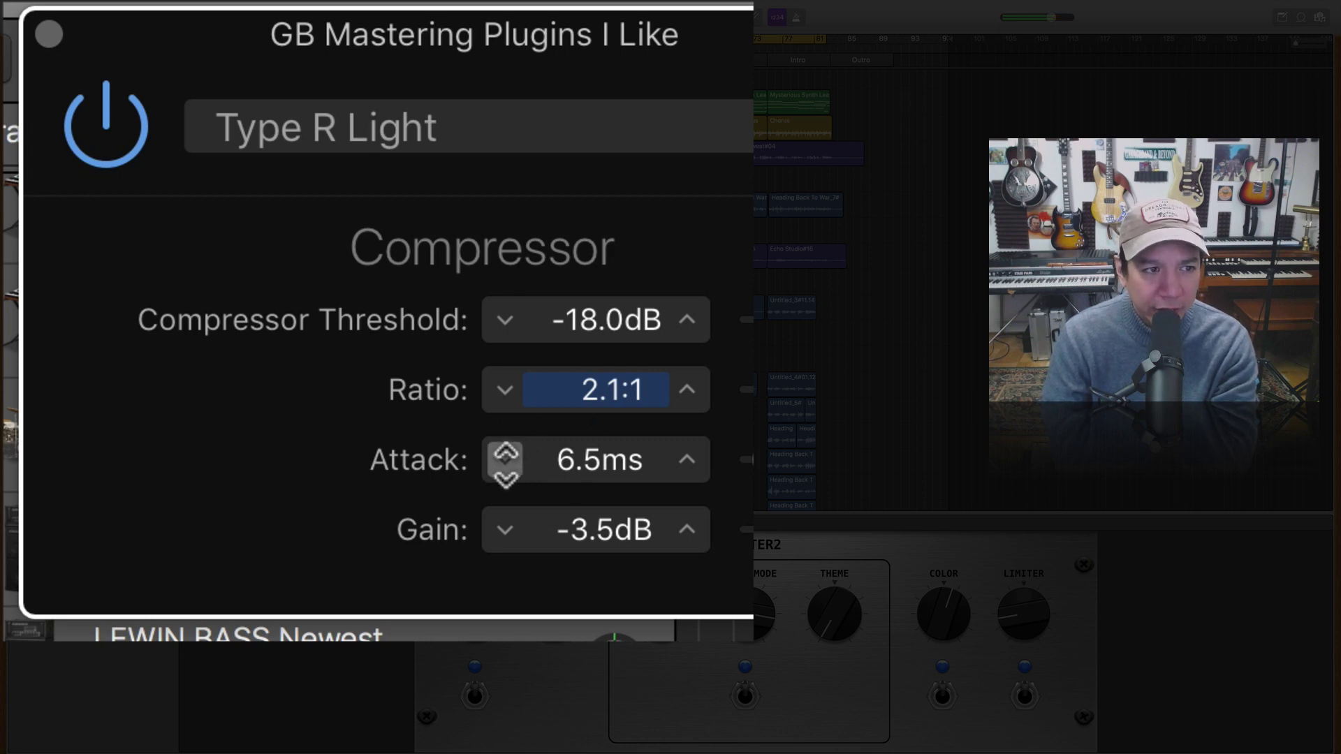
{"action": "left_click_drag", "start_coordinate": [506, 462], "coordinate": [506, 462]}
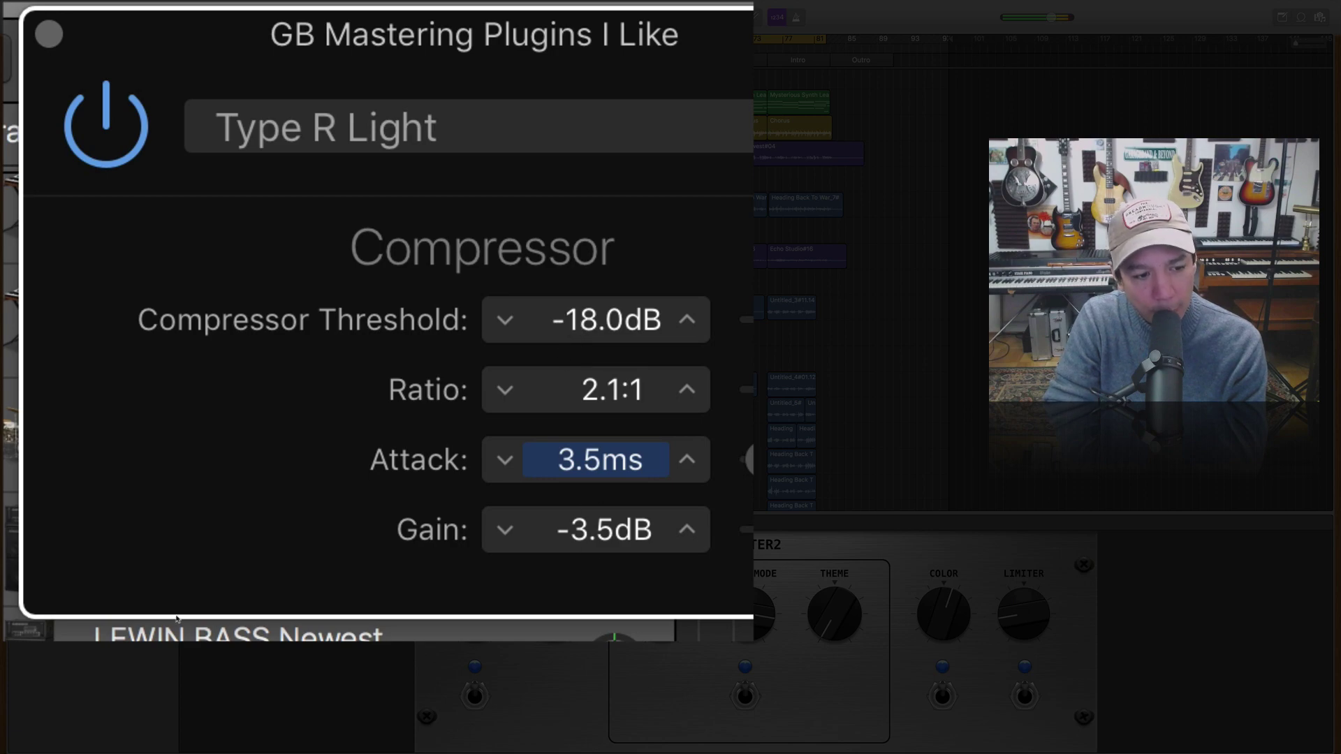
Step: Reopen the final mvMeter2 and reset its maximum reading during playback
{"action": "left_click", "coordinate": [153, 603]}
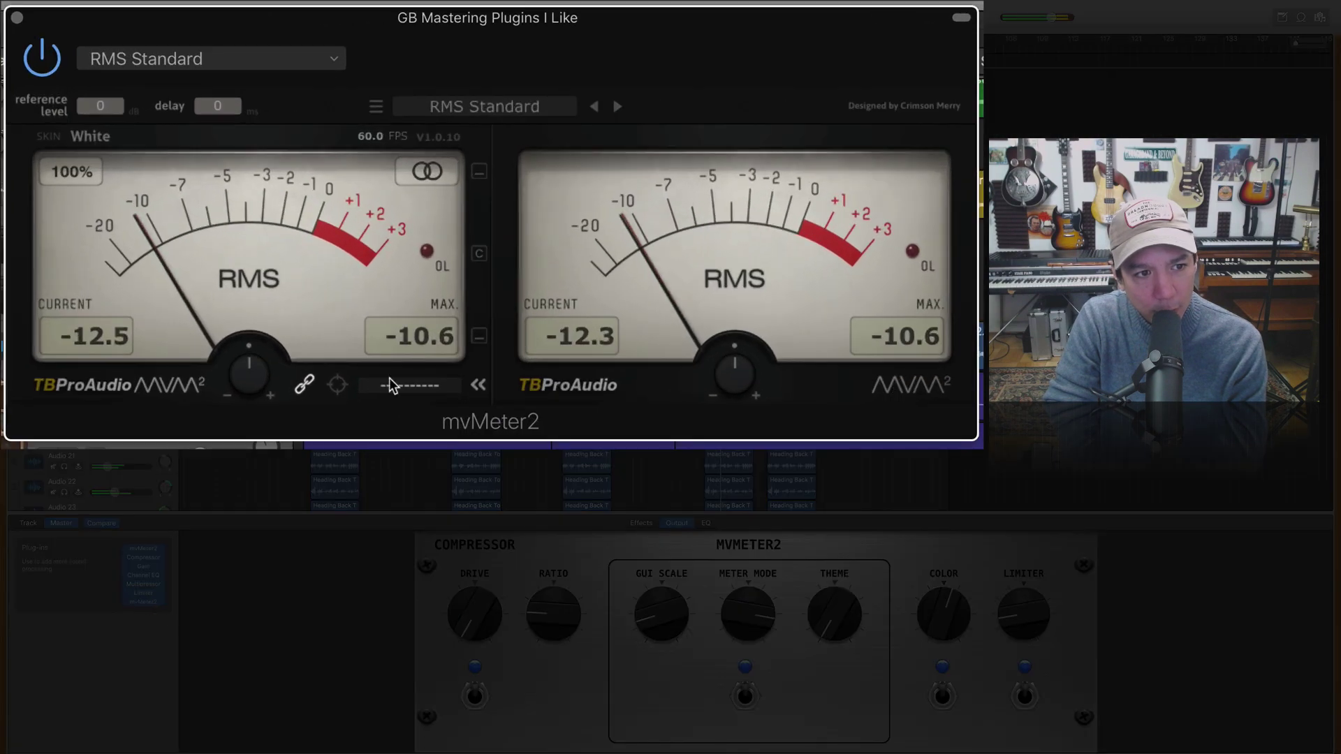
{"action": "left_click", "coordinate": [425, 333]}
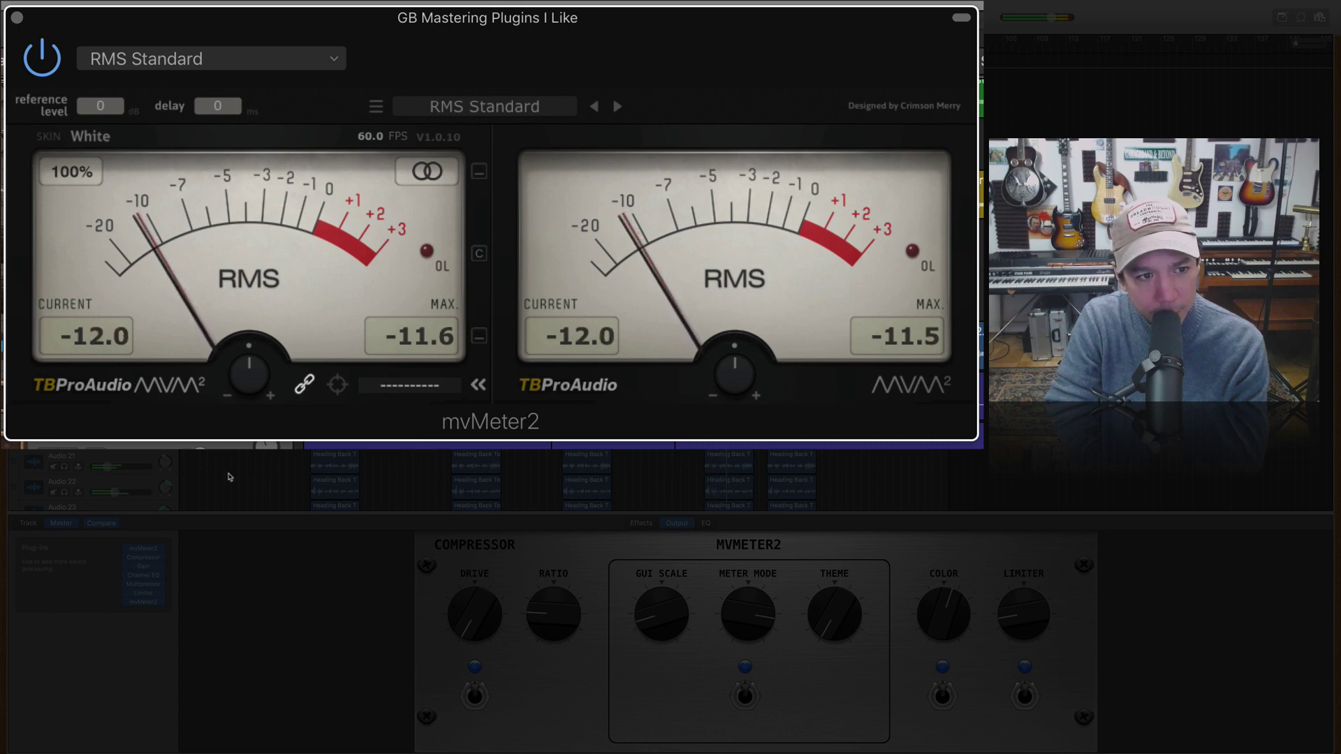
Step: Try the Limiter's Gain at +2.0 dB and return it to +1.5 dB
{"action": "left_click", "coordinate": [143, 593]}
{"action": "left_click", "coordinate": [194, 97]}
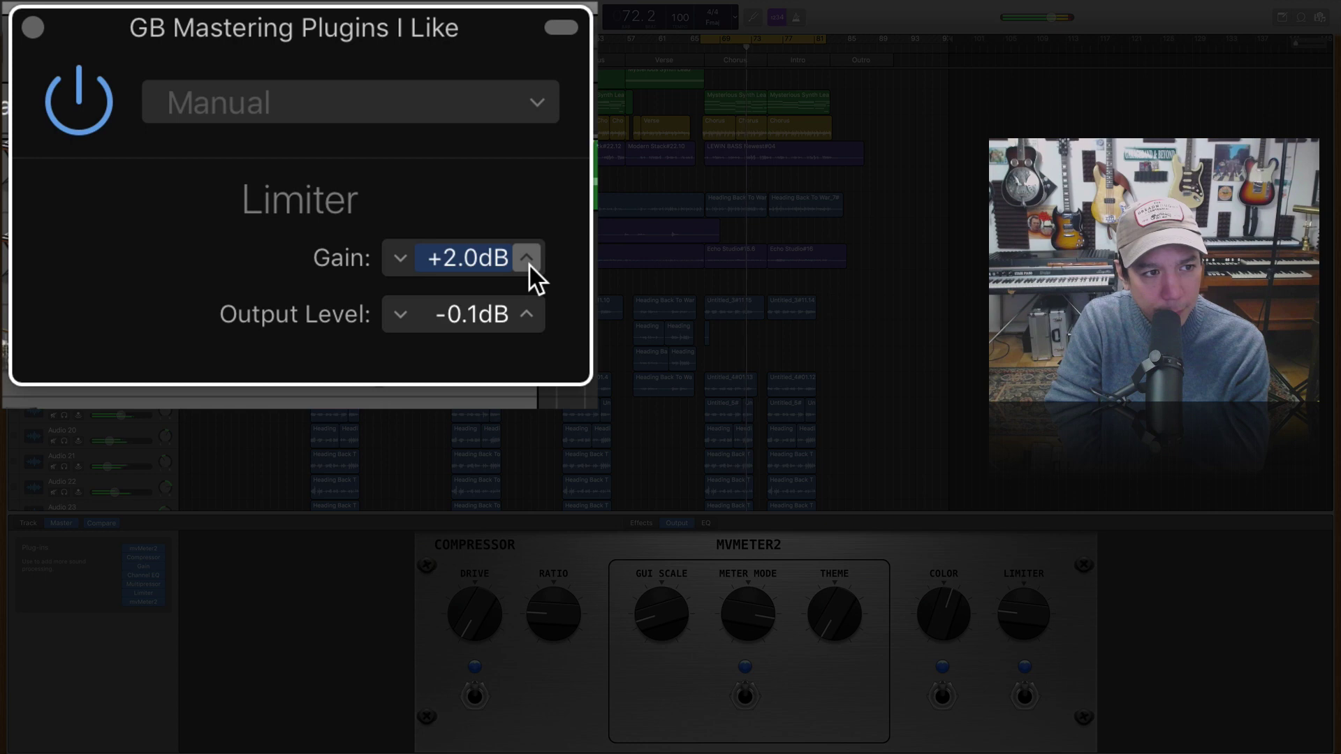
{"action": "left_click", "coordinate": [403, 261]}
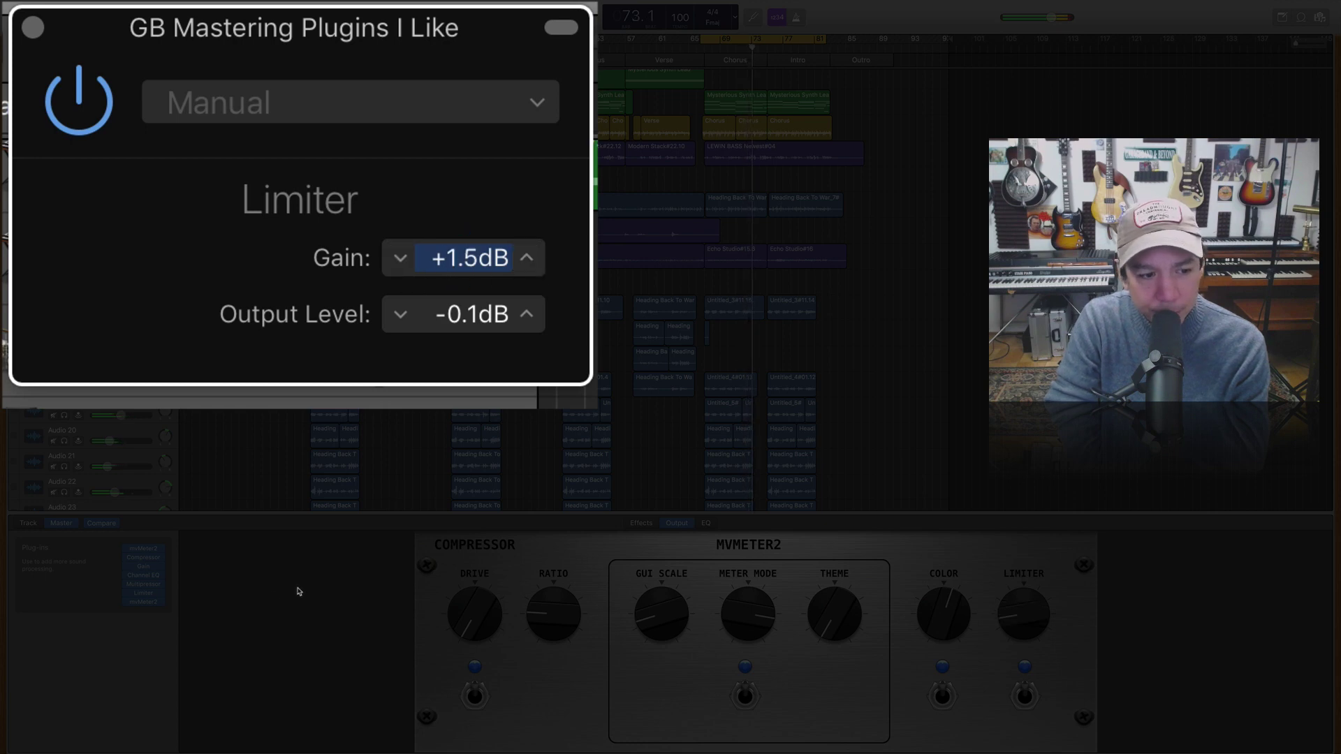
Step: Set the Multipressor's Master Gain to 2.8 and restart playback to check the level on the final mvMeter2
{"action": "left_click", "coordinate": [146, 586]}
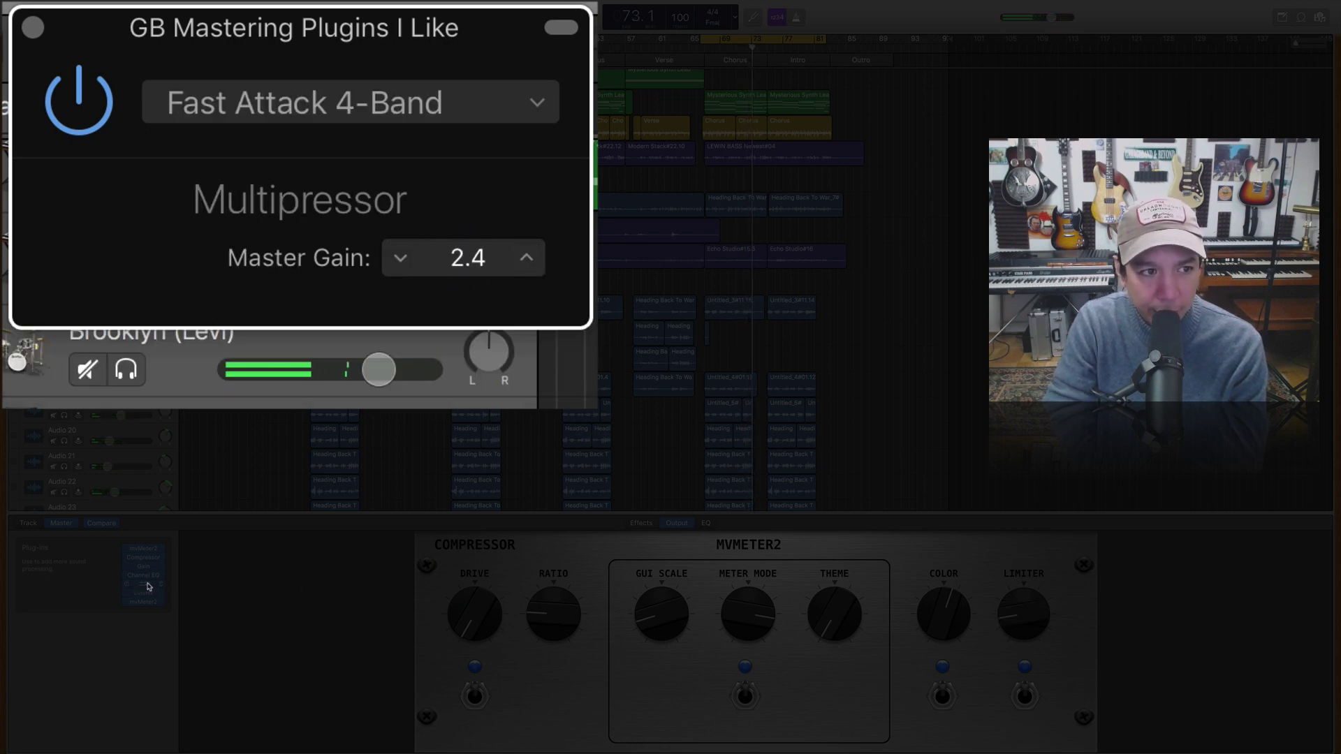
{"action": "left_click", "coordinate": [530, 258]}
{"action": "key", "text": "space"}
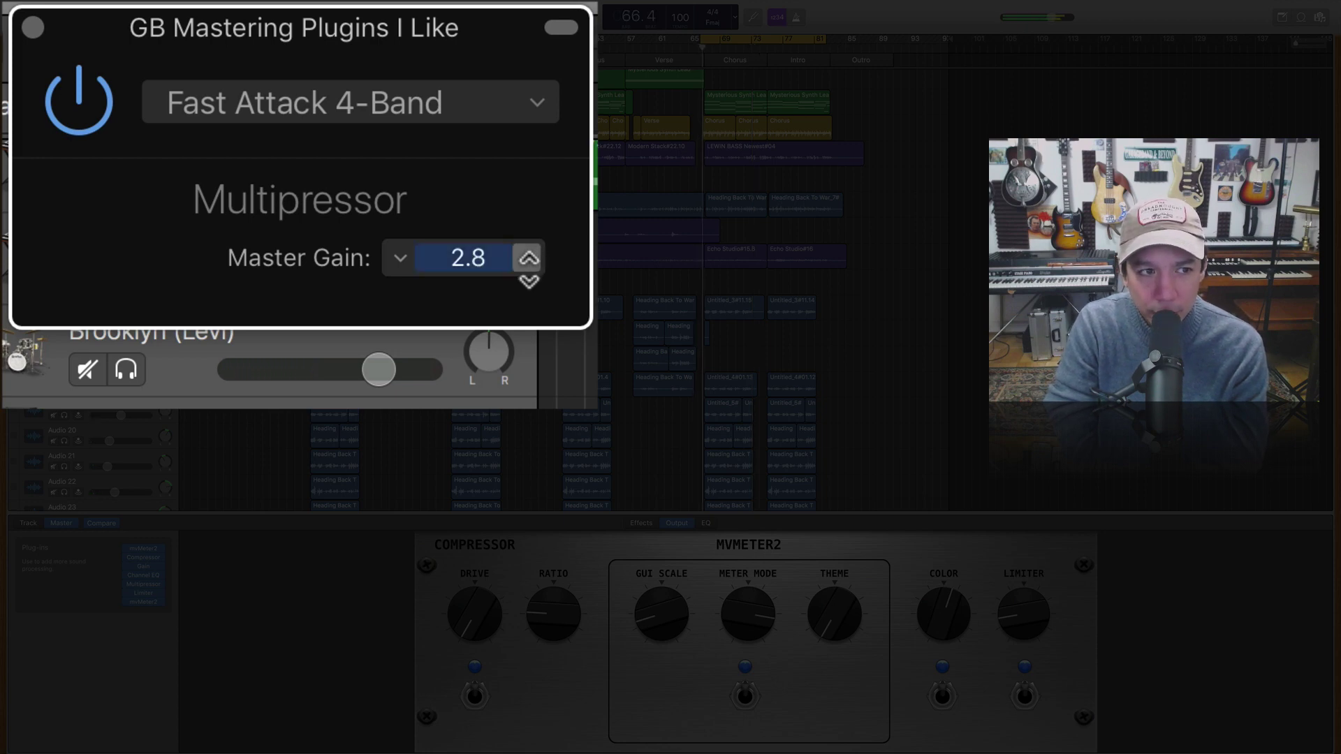
{"action": "key", "text": "space"}
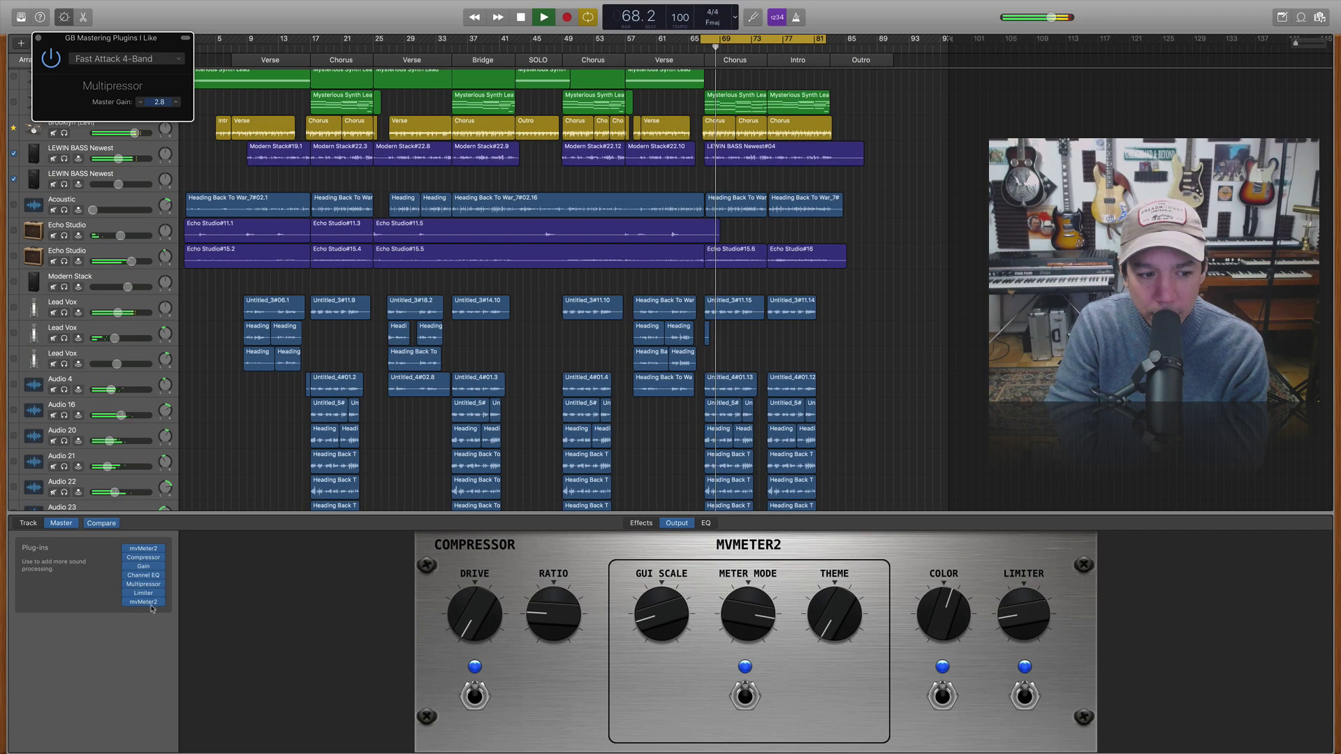
{"action": "left_click", "coordinate": [149, 603]}
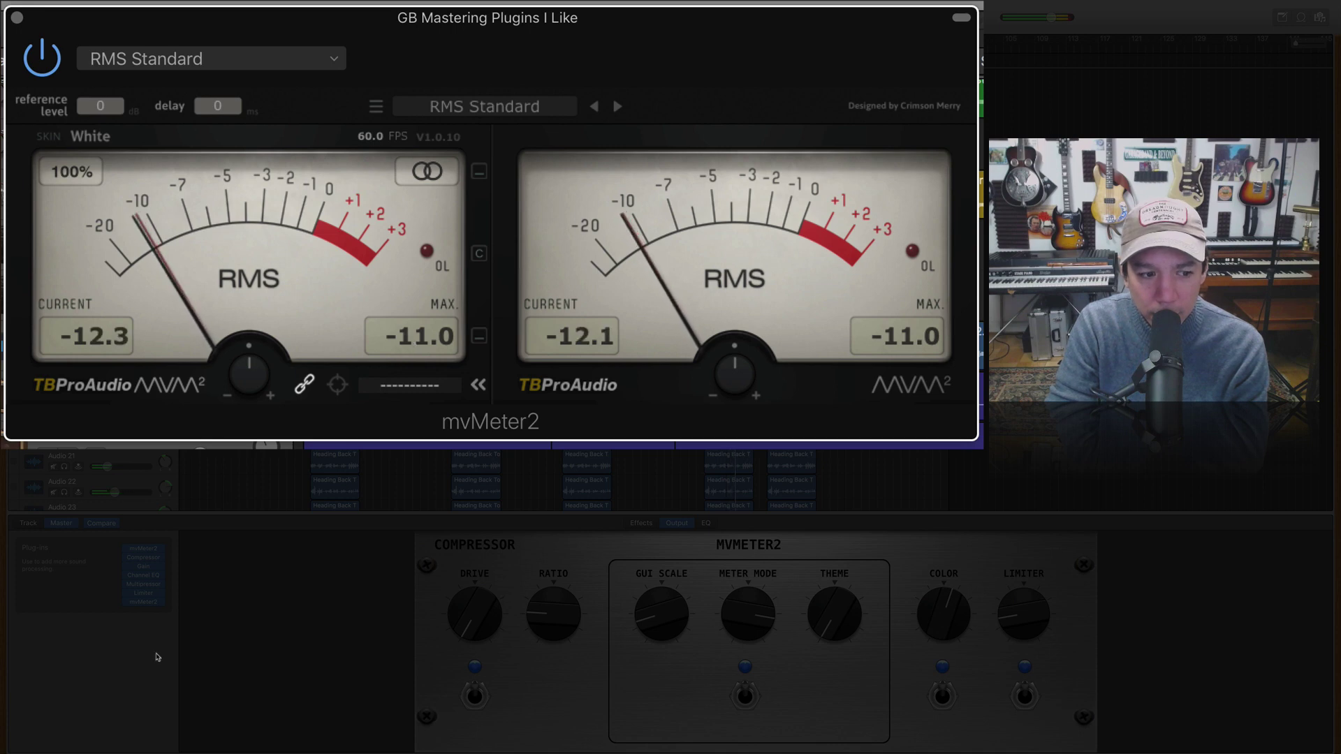
Step: Open the Gain plug-in's settings and raise its Gain to +2.0 dB
{"action": "left_click", "coordinate": [143, 567]}
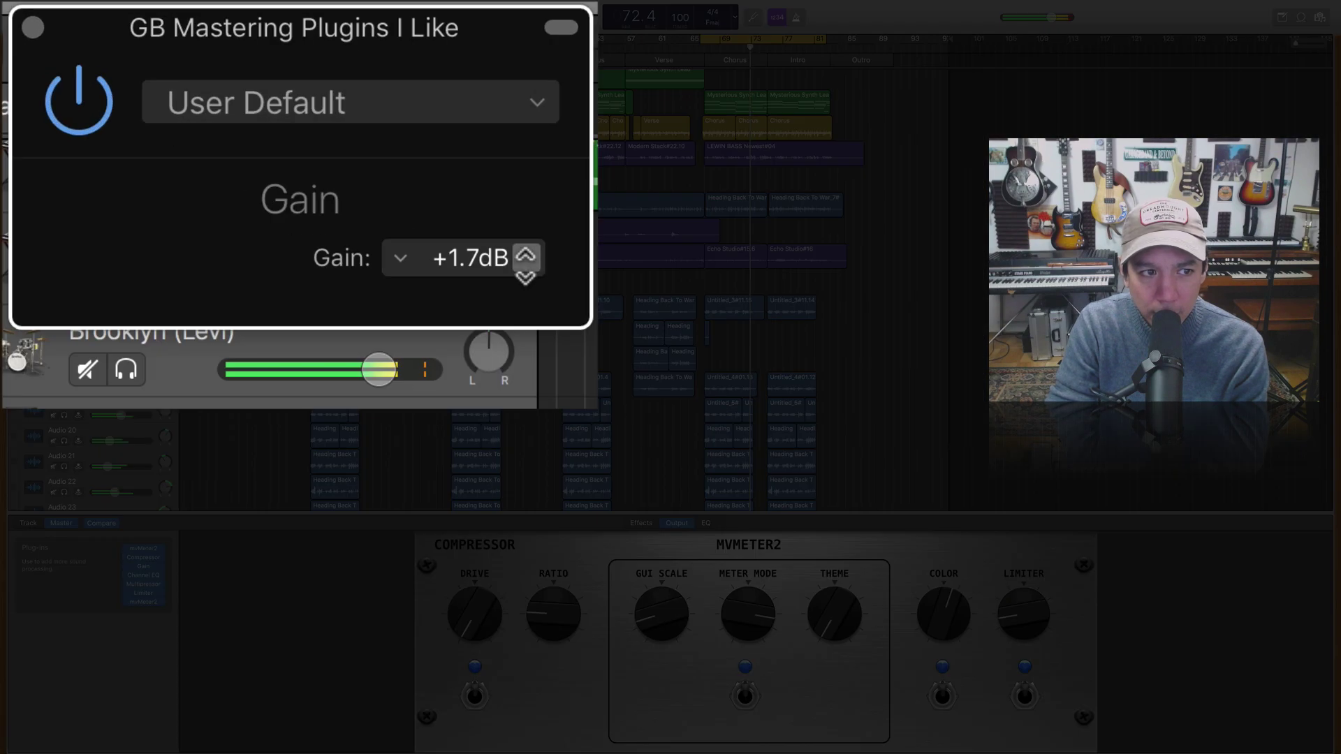
{"action": "left_click", "coordinate": [176, 100]}
{"action": "left_click", "coordinate": [176, 101]}
{"action": "left_click", "coordinate": [176, 101]}
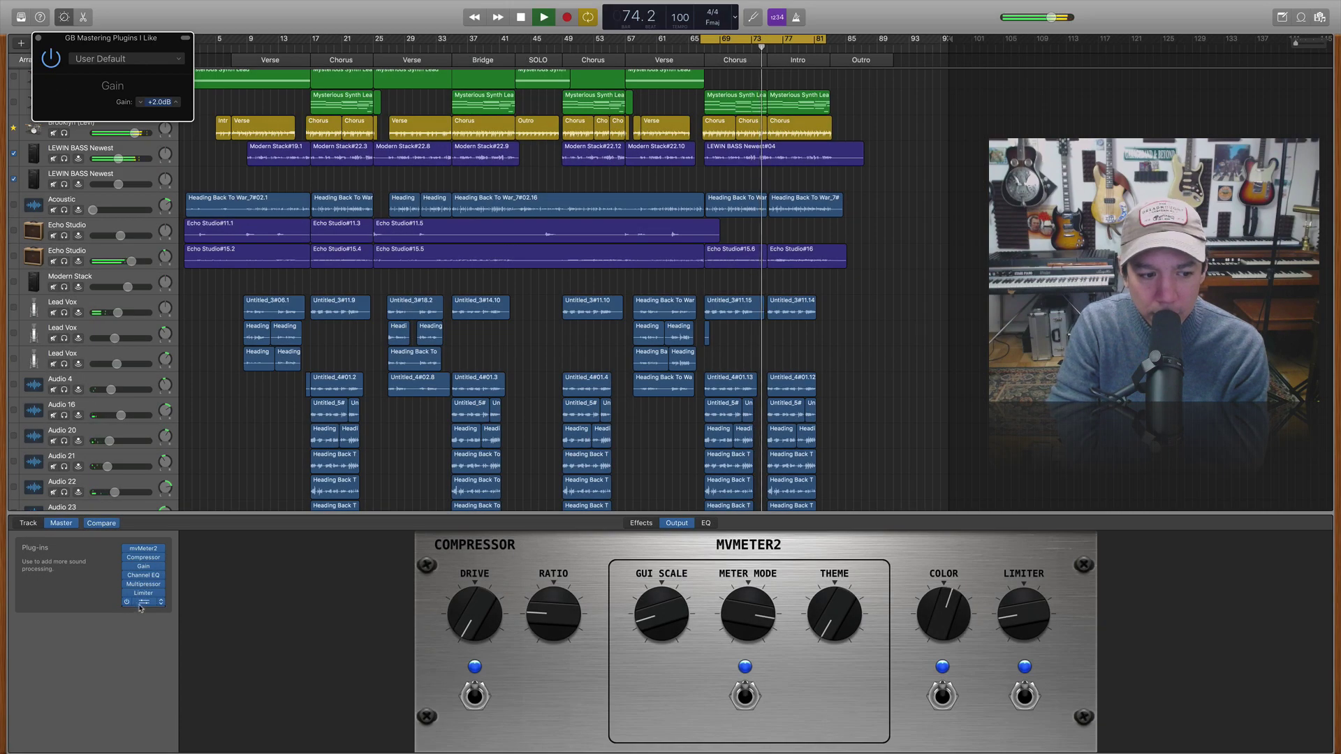
Step: Lower the Gain plug-in's Gain to +1.8 dB and reset the final mvMeter2's maximum reading during playback
{"action": "left_click", "coordinate": [143, 602]}
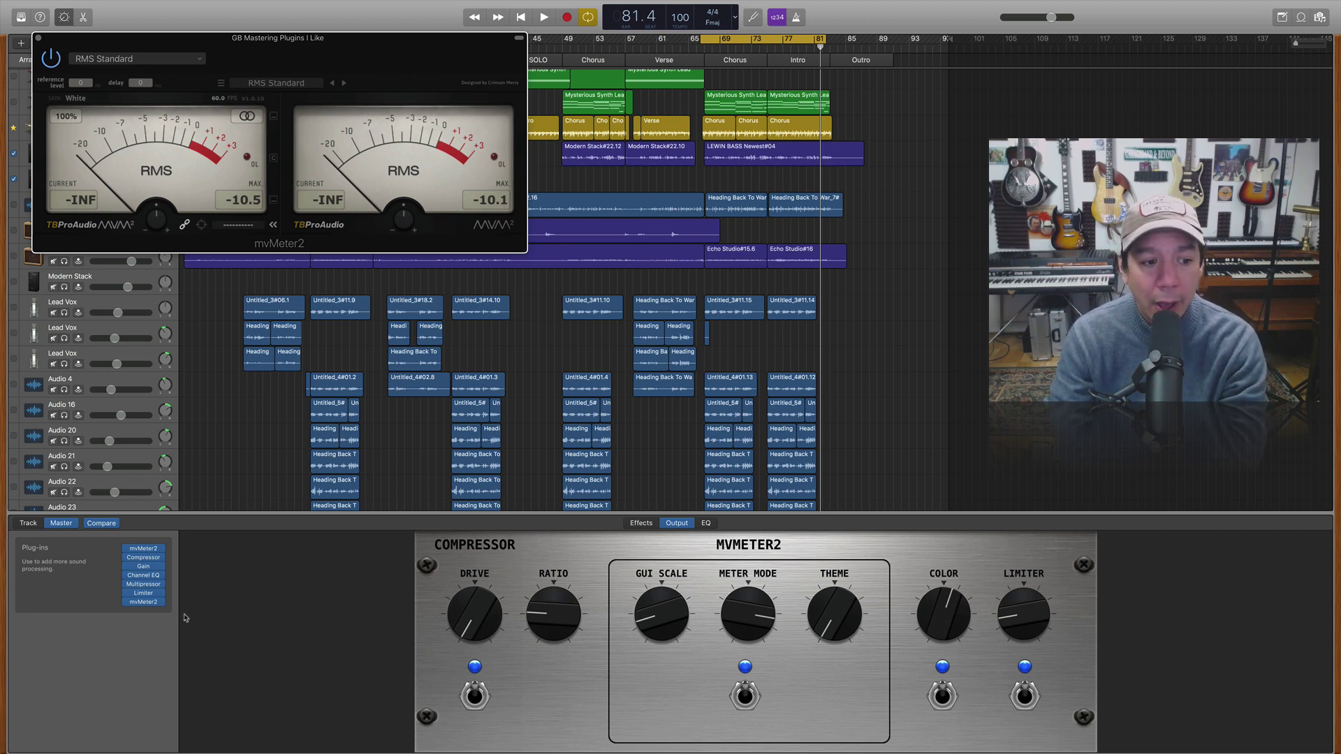
{"action": "left_click", "coordinate": [144, 568]}
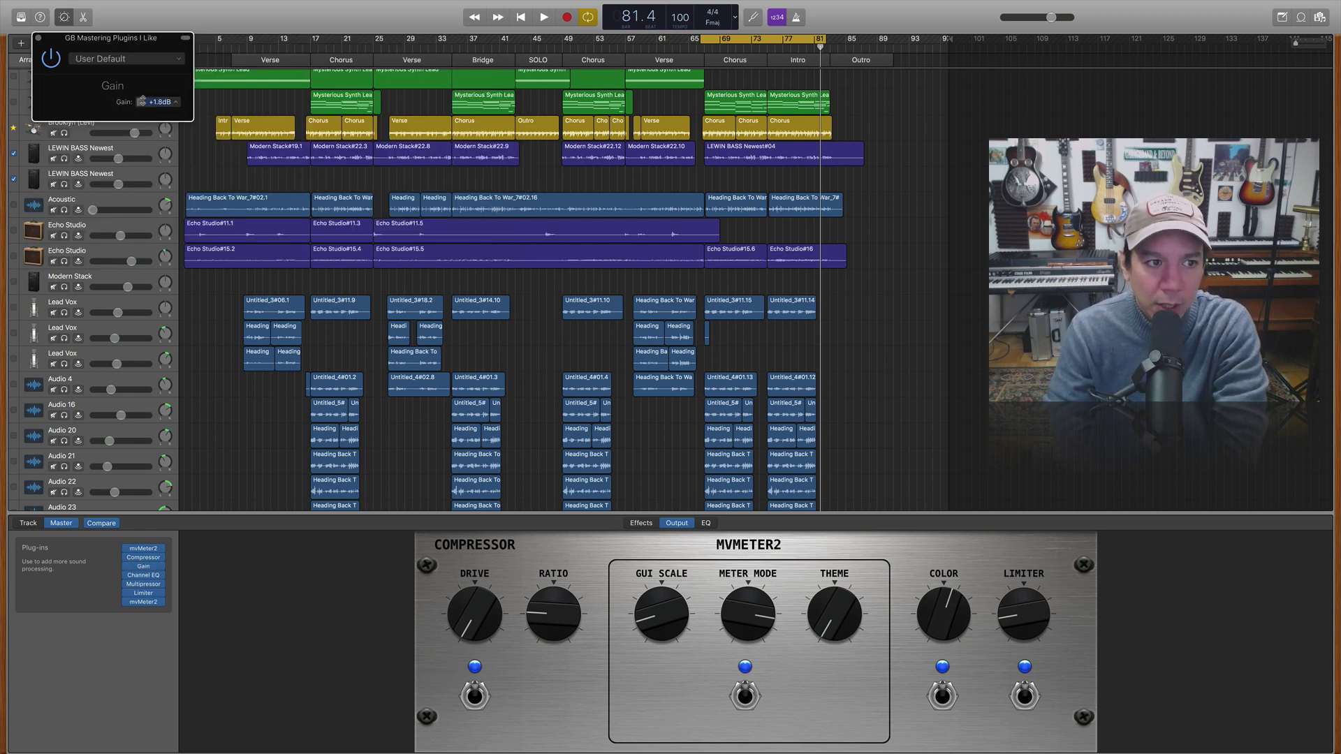
{"action": "left_click", "coordinate": [142, 603]}
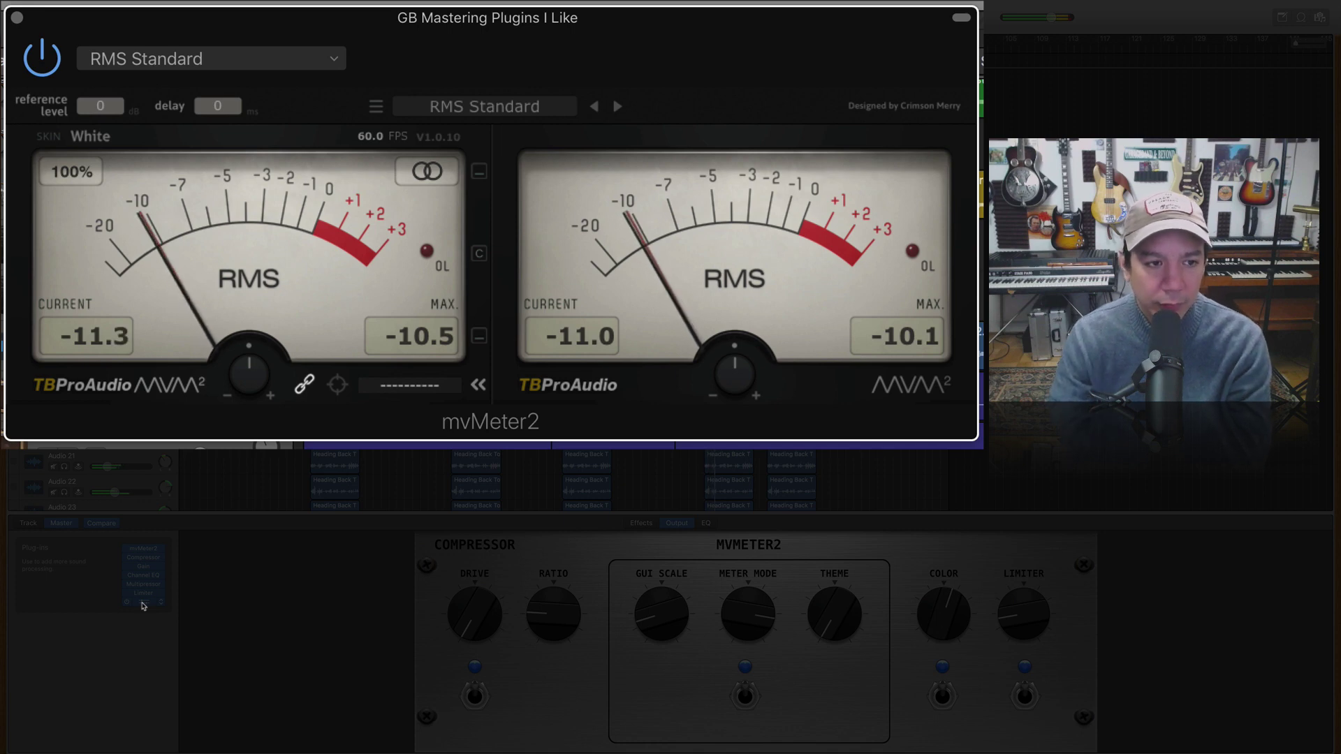
{"action": "left_click", "coordinate": [433, 333]}
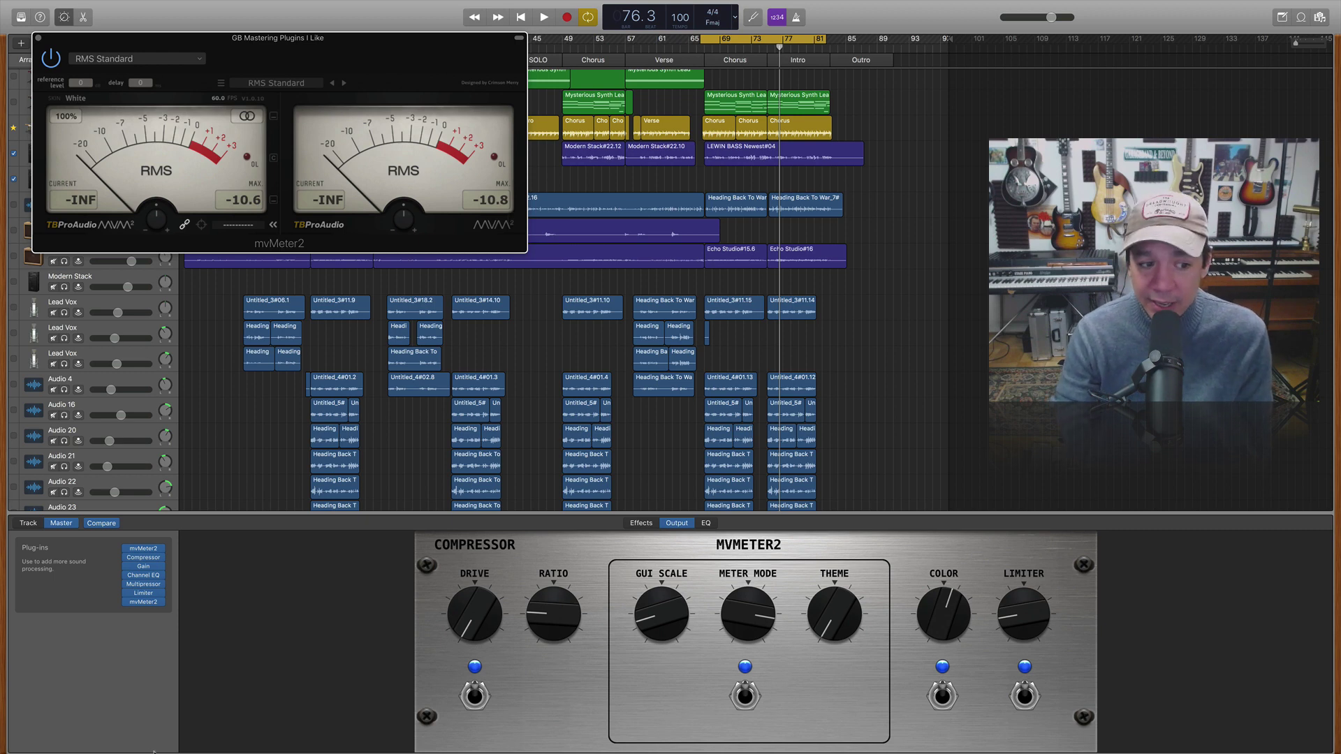
Step: Review the Gain and Channel EQ settings and the final mvMeter2's factory presets, keeping RMS Standard, and close the plug-in window
{"action": "left_click", "coordinate": [145, 569]}
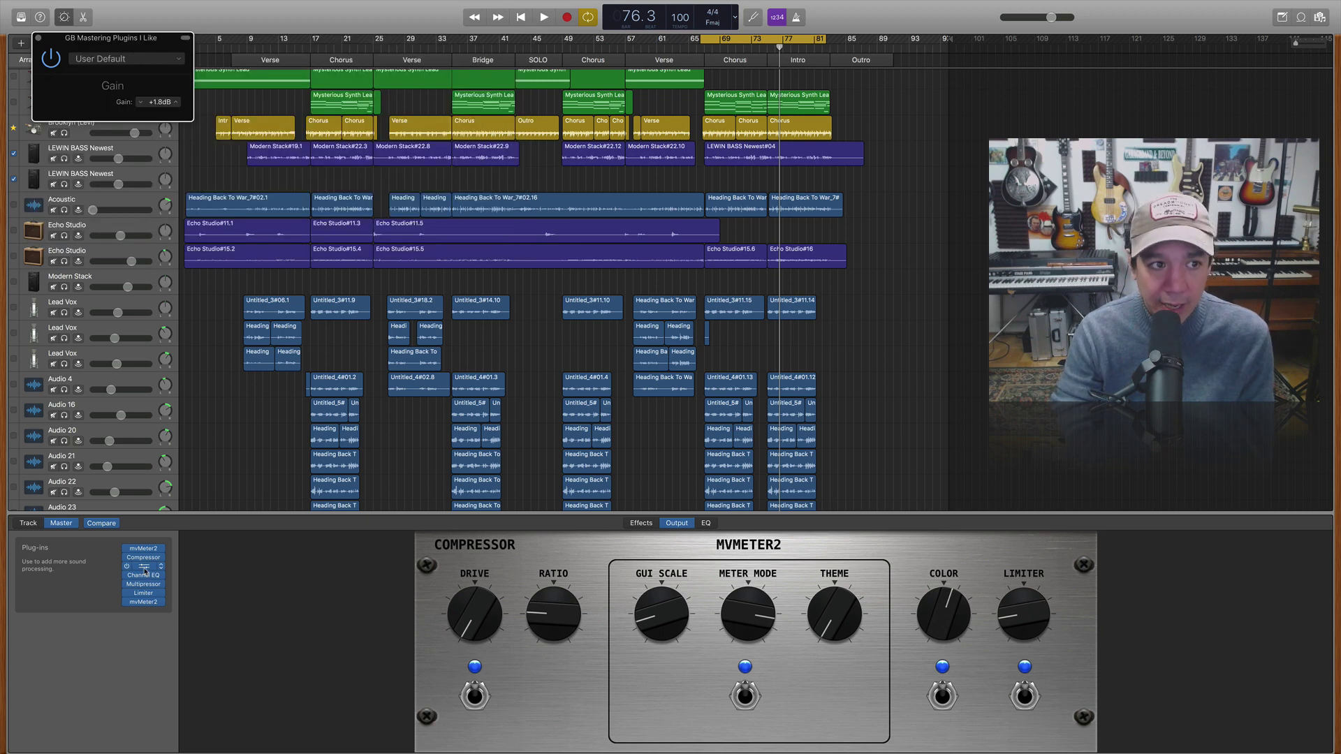
{"action": "left_click", "coordinate": [146, 577]}
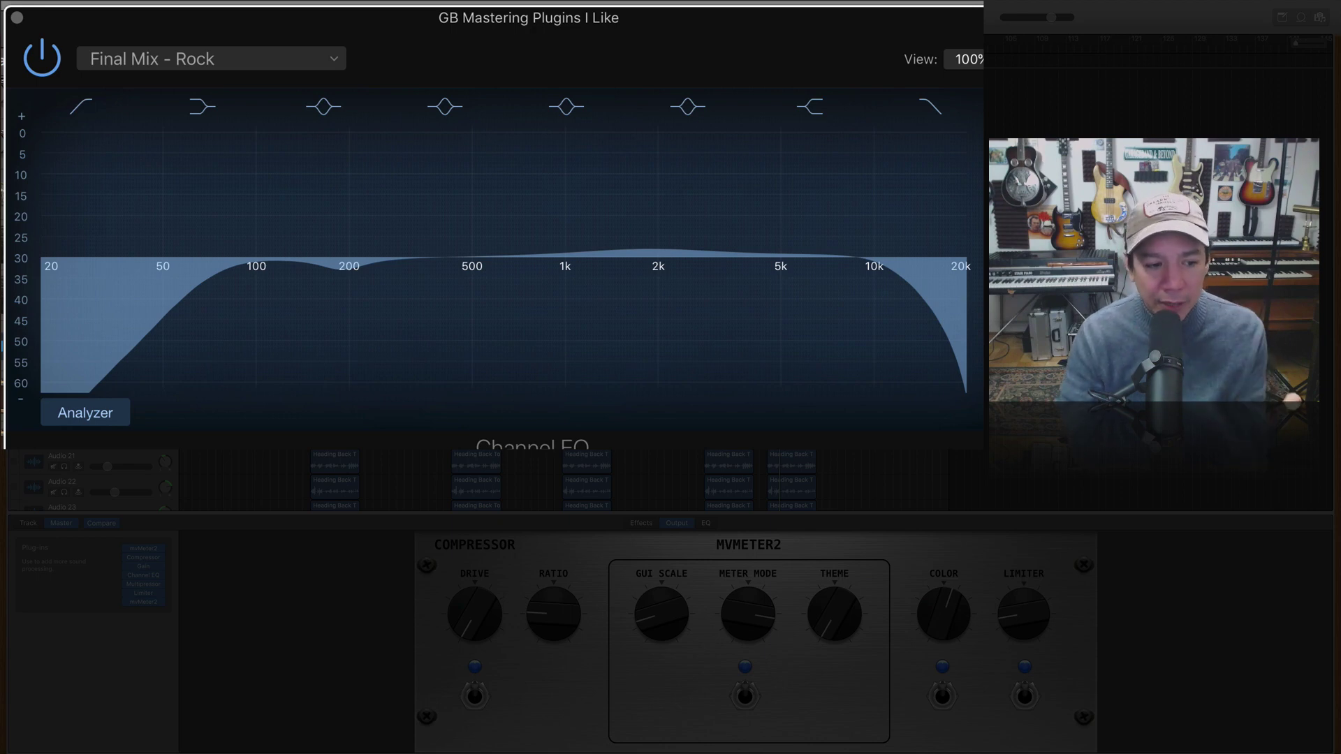
{"action": "left_click", "coordinate": [147, 603]}
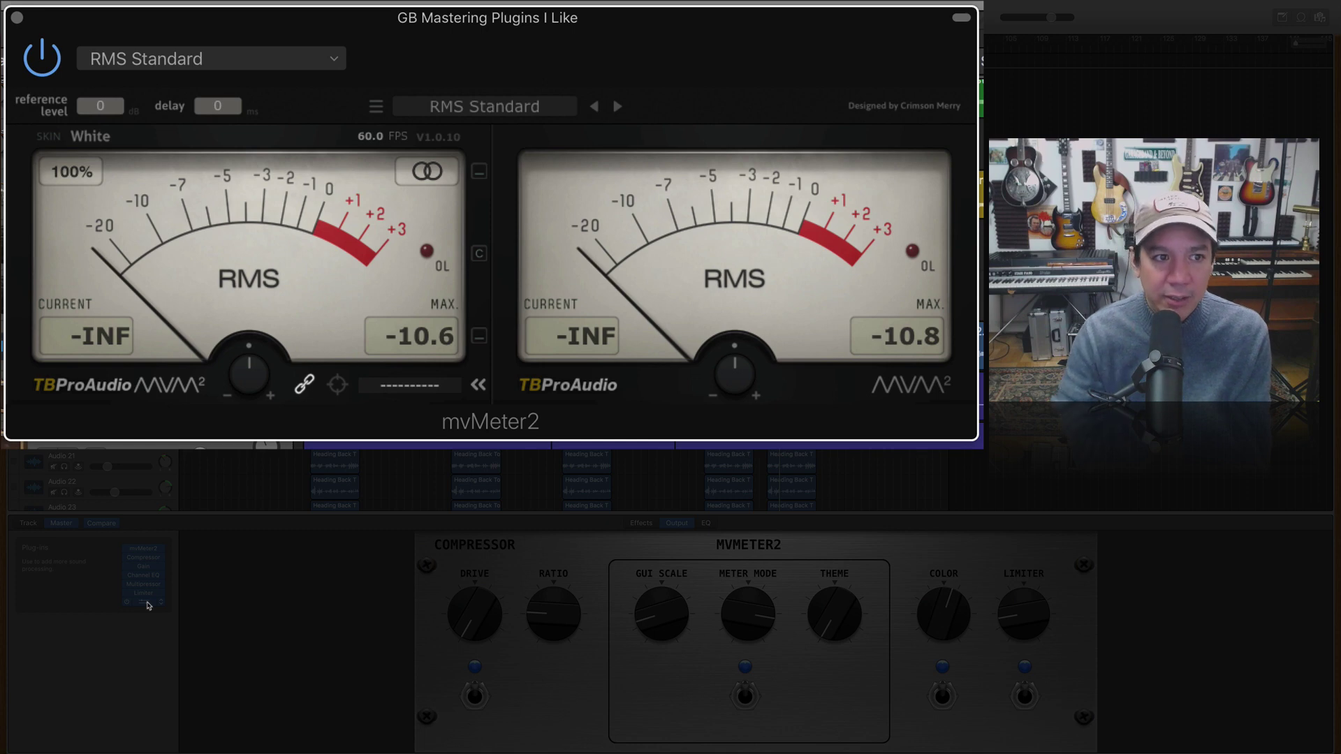
{"action": "left_click", "coordinate": [380, 104]}
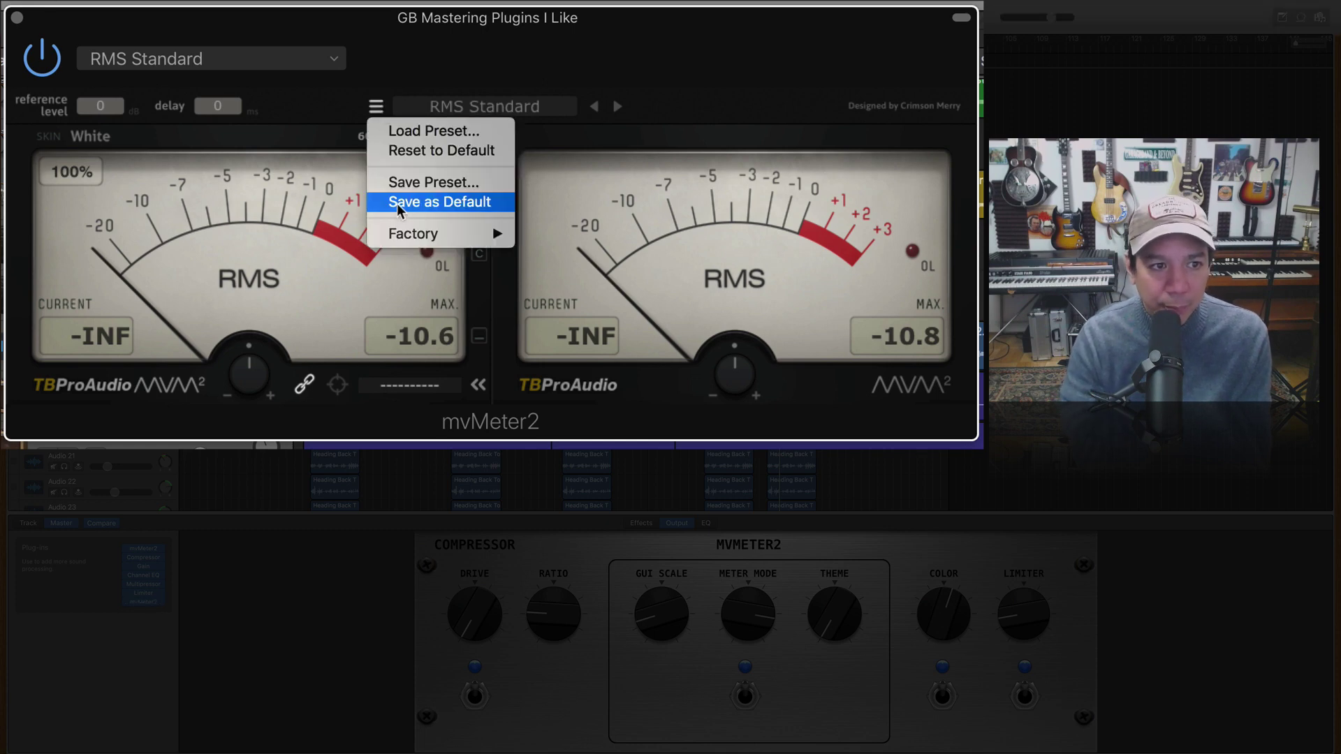
{"action": "mouse_move", "coordinate": [404, 234]}
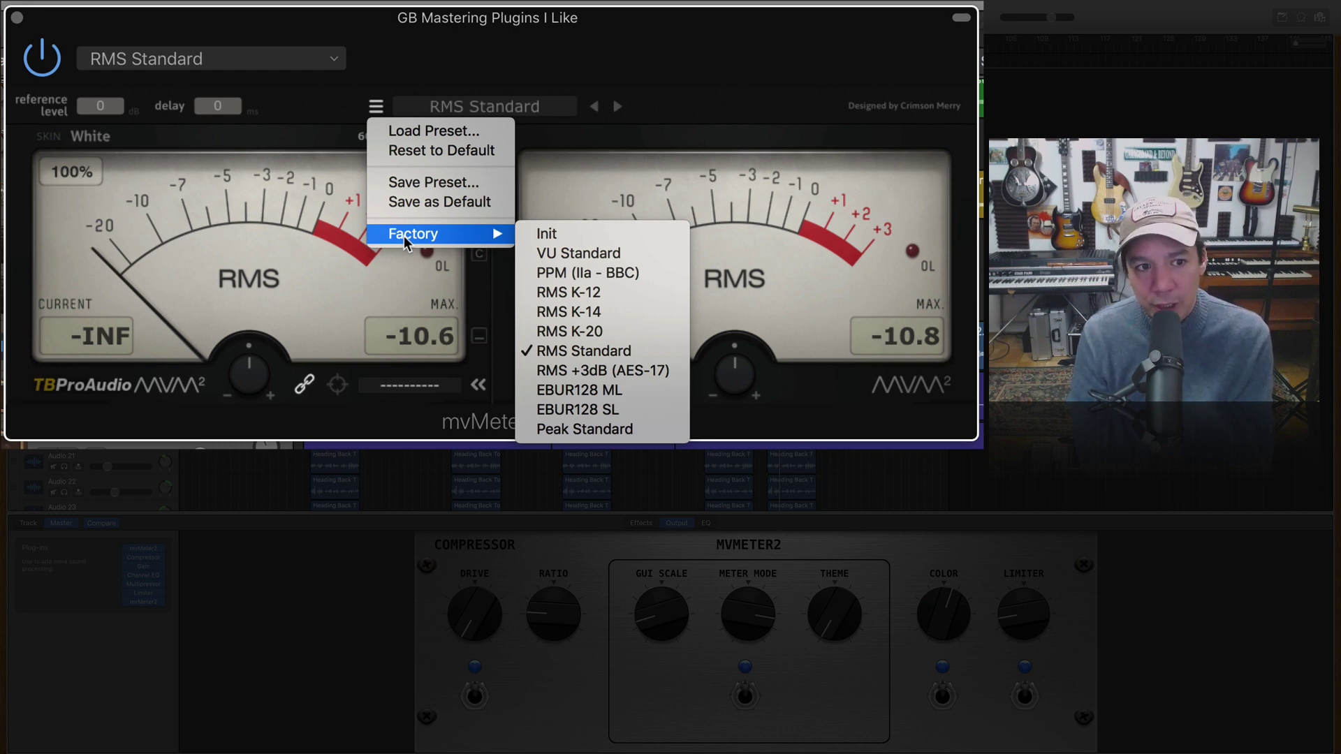
{"action": "left_click", "coordinate": [750, 19]}
{"action": "left_click", "coordinate": [15, 17]}
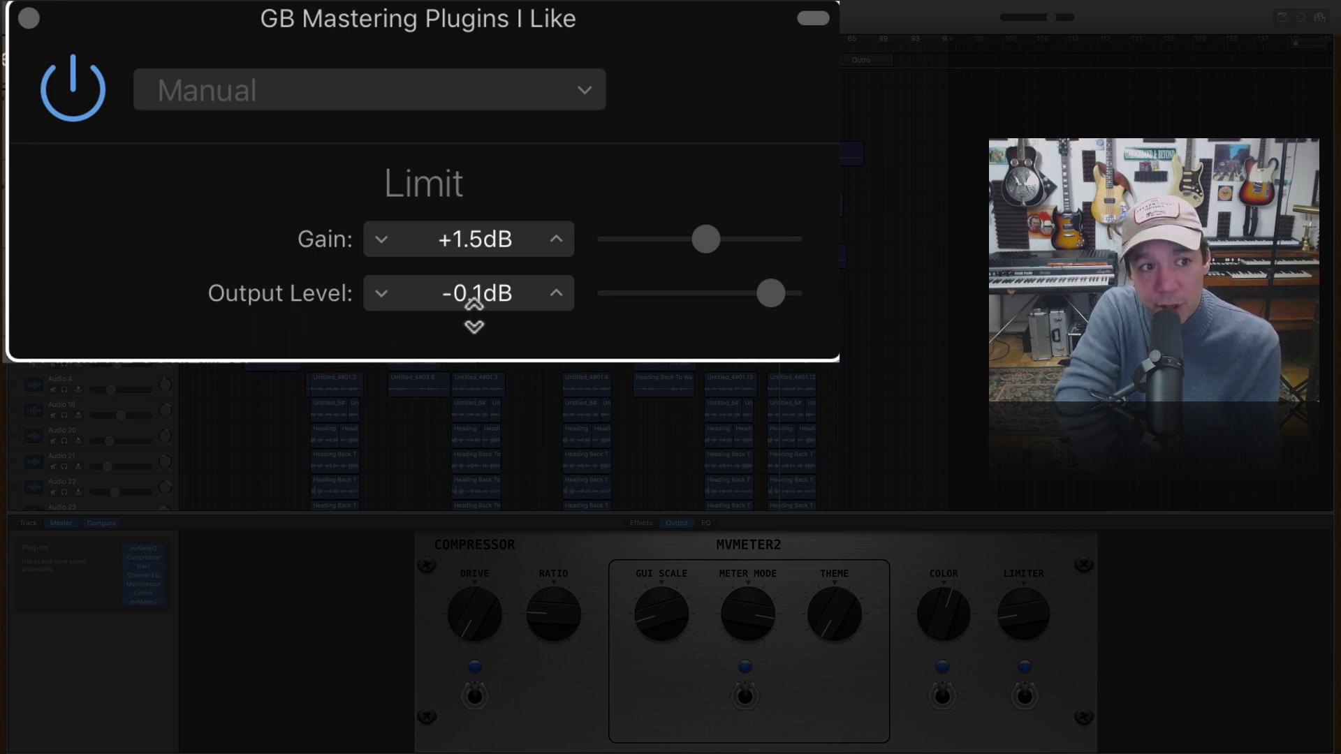
Step: Try a lower Output Level on the Limiter and return it to -0.1 dB
{"action": "left_click", "coordinate": [384, 294]}
{"action": "left_click", "coordinate": [389, 296]}
{"action": "double_click", "coordinate": [558, 294]}
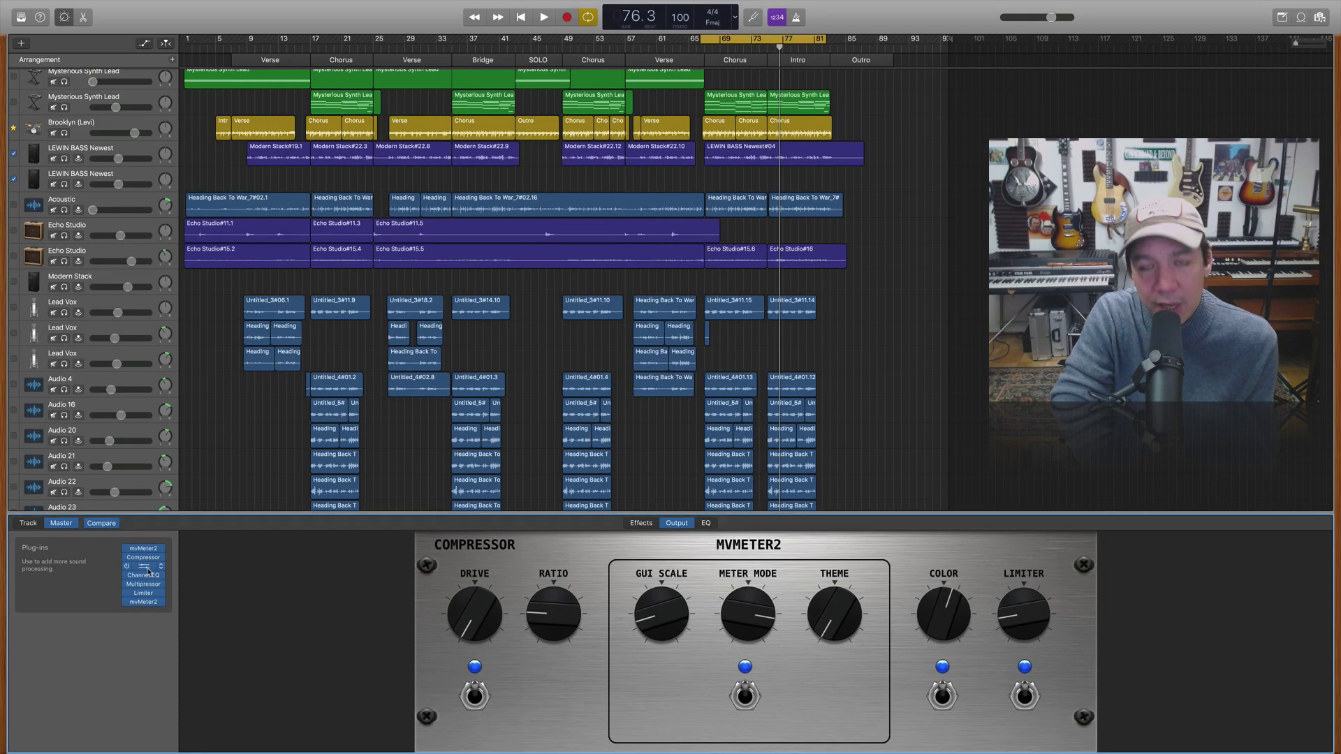
Step: Review the Gain, Compressor and Multipressor settings again and check the maximum RMS levels on the final mvMeter2
{"action": "left_click", "coordinate": [146, 567]}
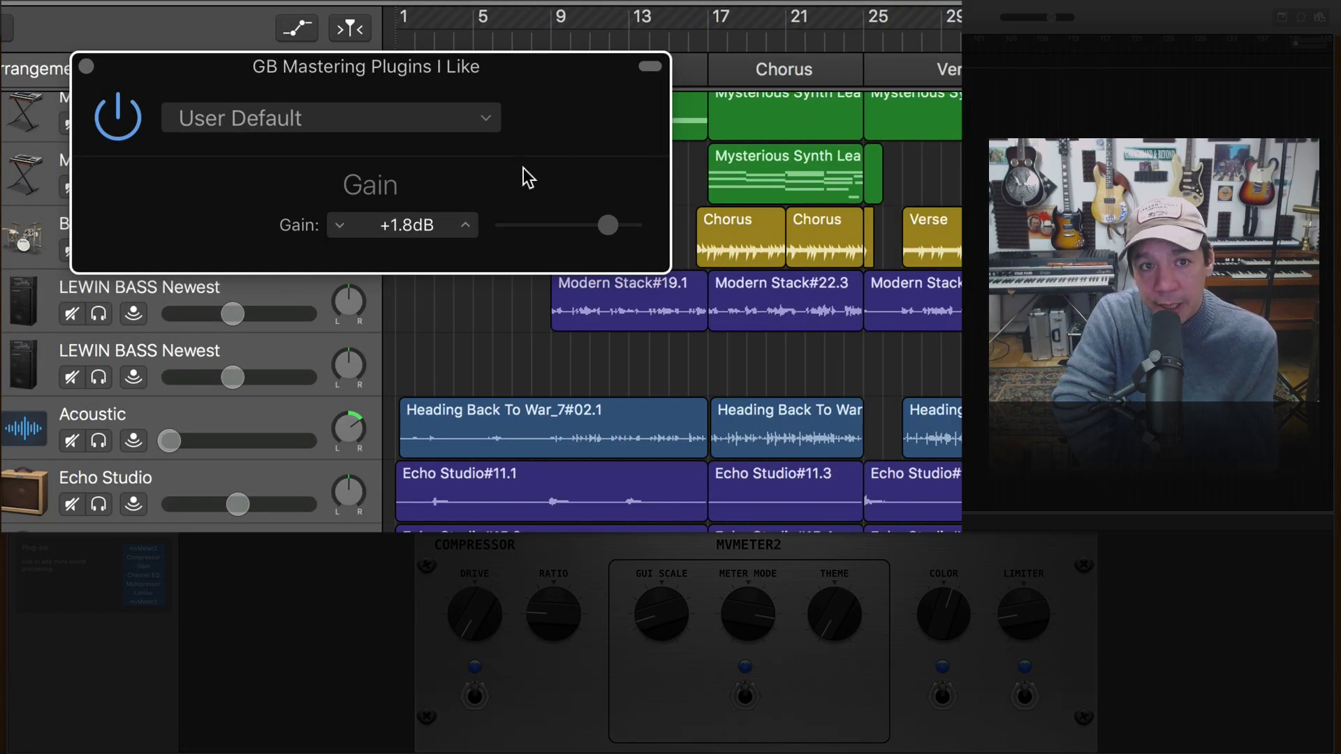
{"action": "left_click", "coordinate": [143, 558]}
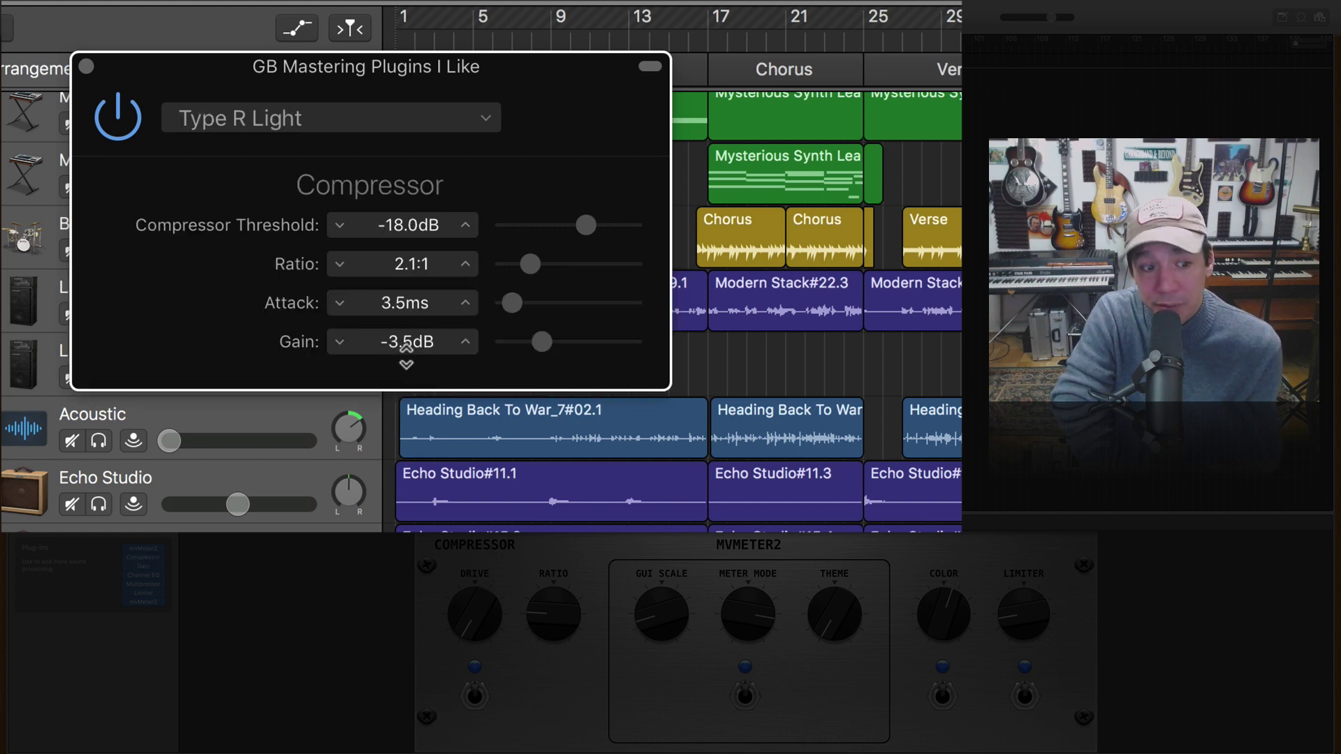
{"action": "left_click", "coordinate": [144, 584]}
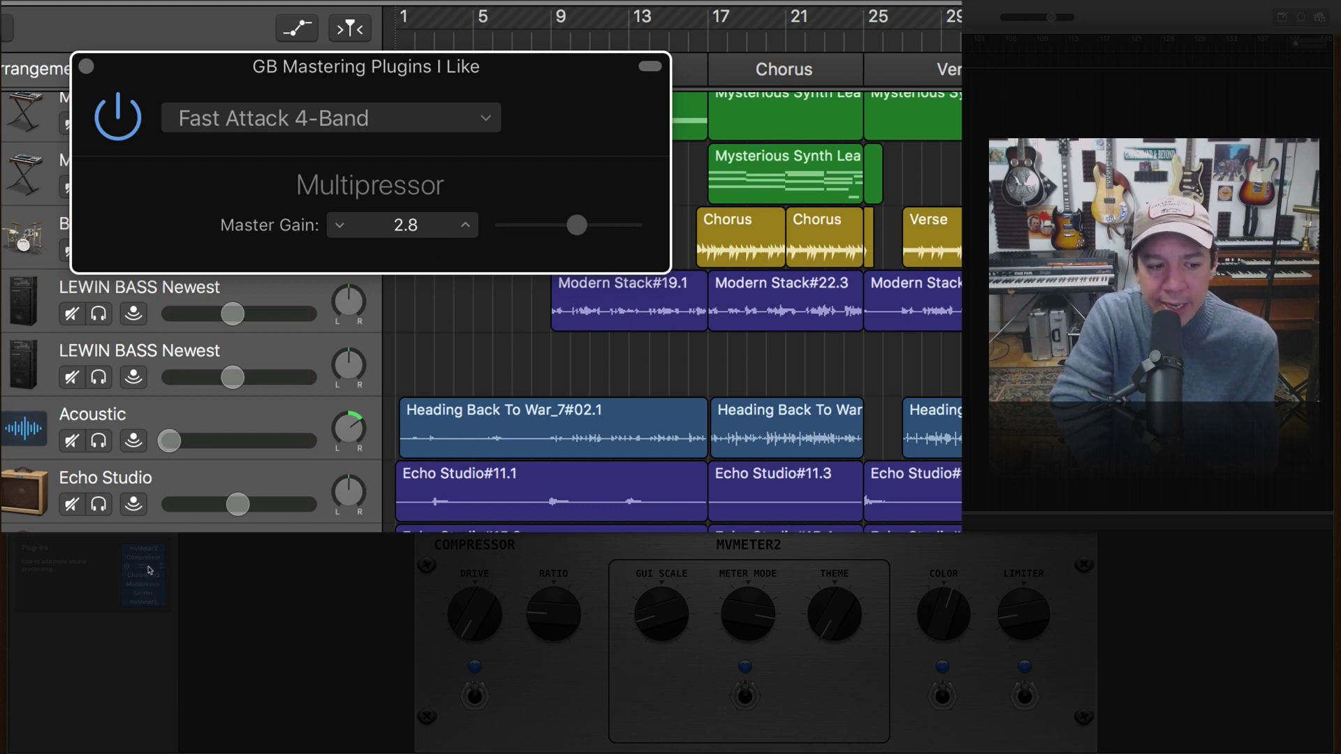
{"action": "left_click", "coordinate": [149, 569]}
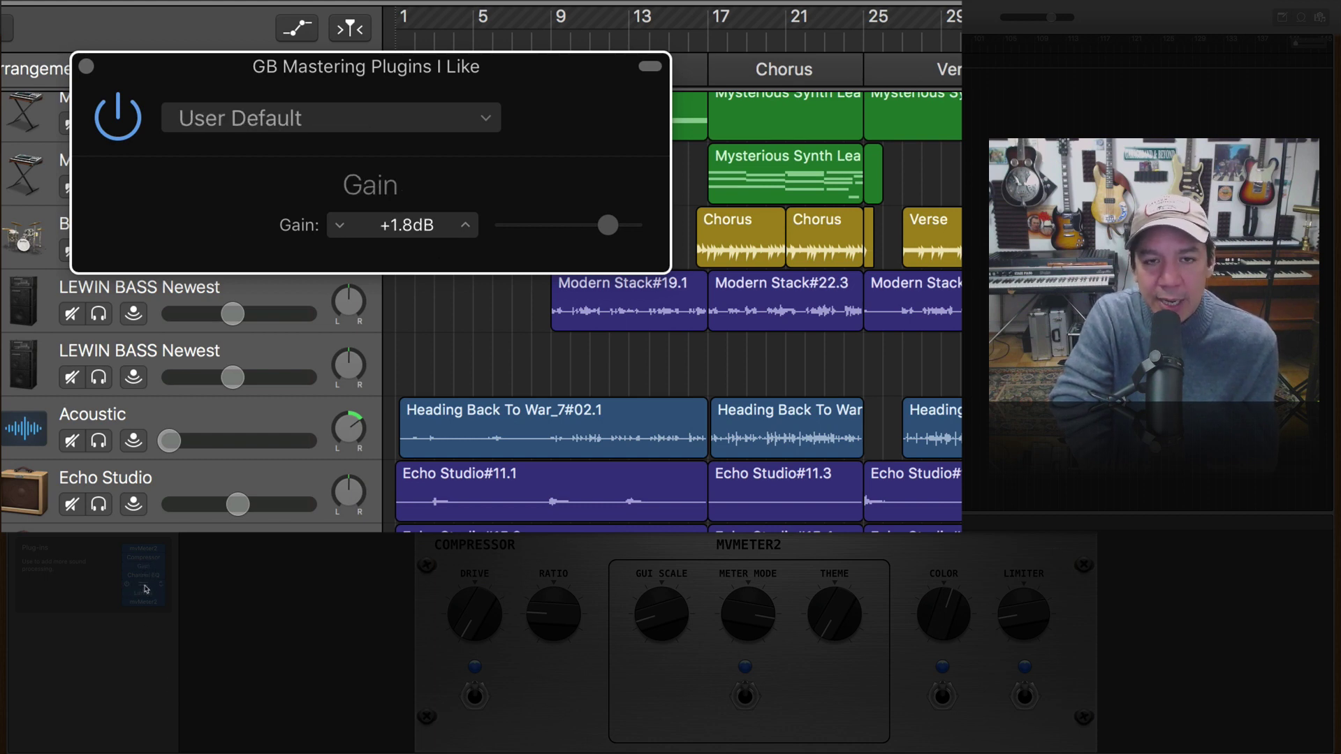
{"action": "left_click", "coordinate": [146, 588]}
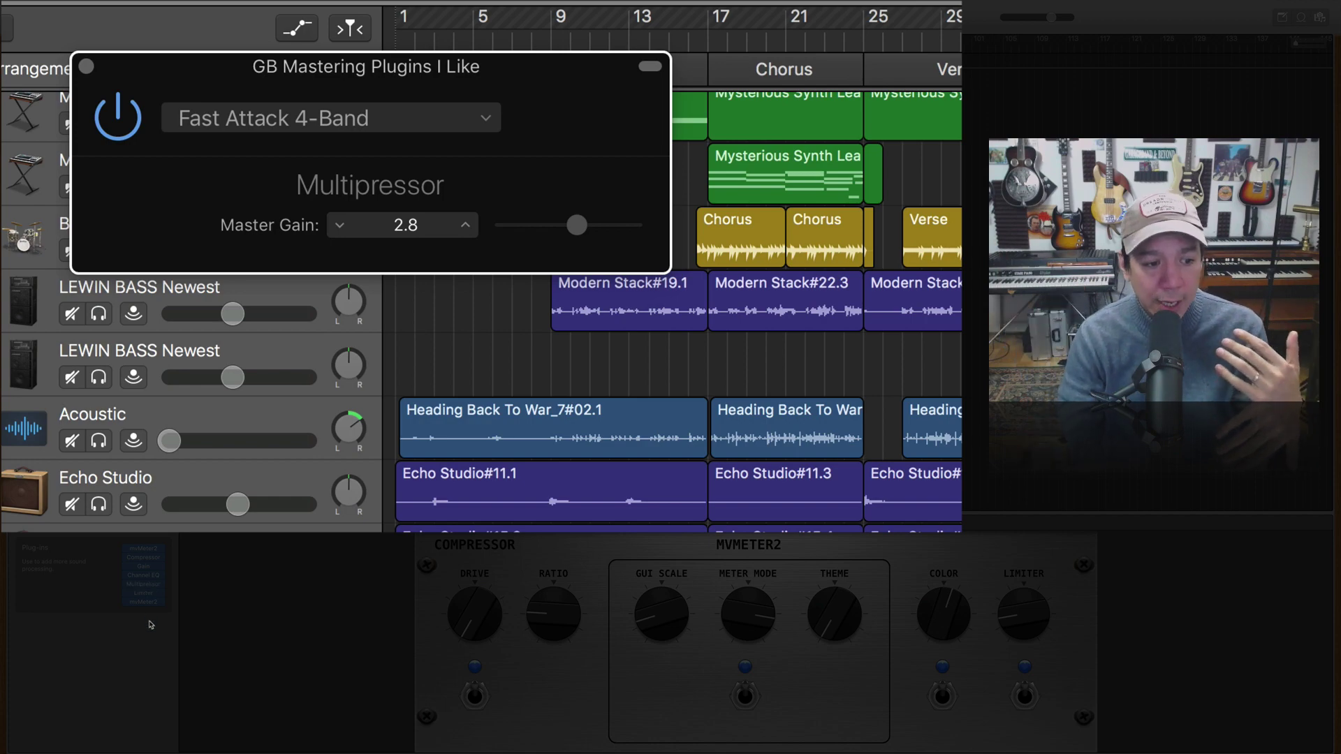
{"action": "left_click", "coordinate": [145, 602]}
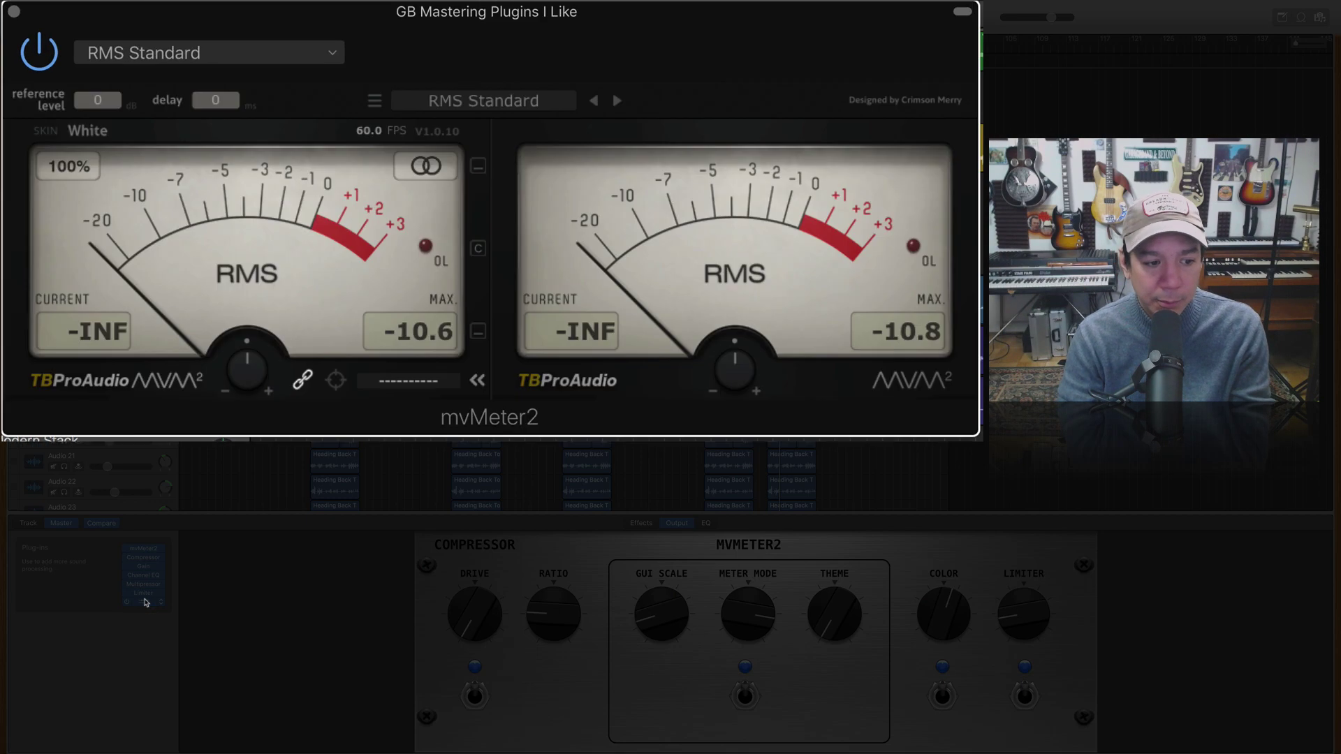